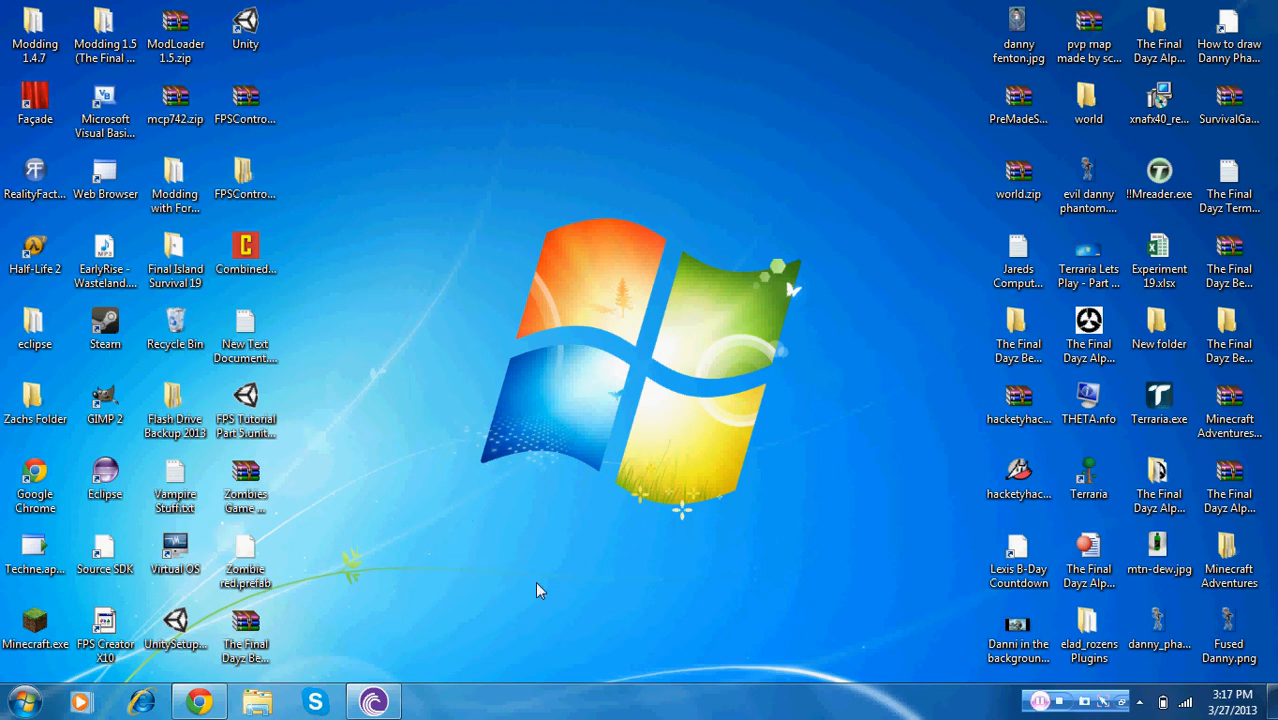
Create a new desktop folder named Bukkit Server and move it to the middle of the desktop
right_click(481, 482)
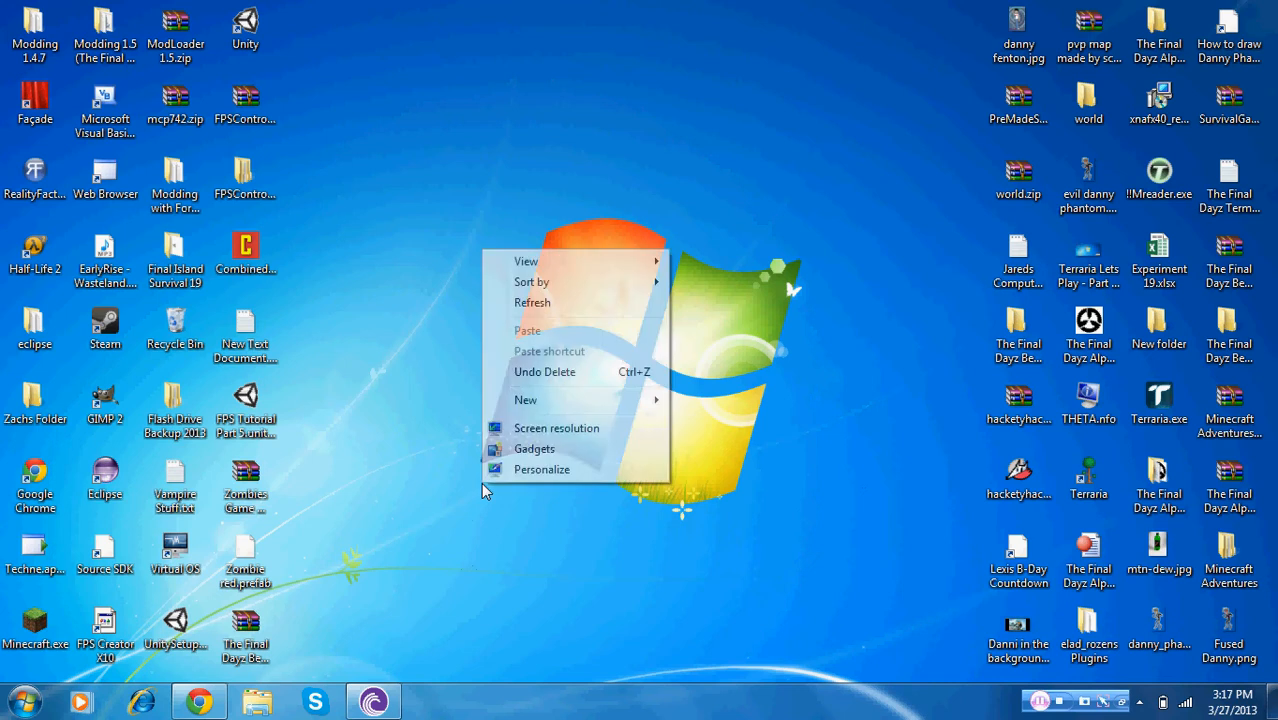
mouse_move(565, 403)
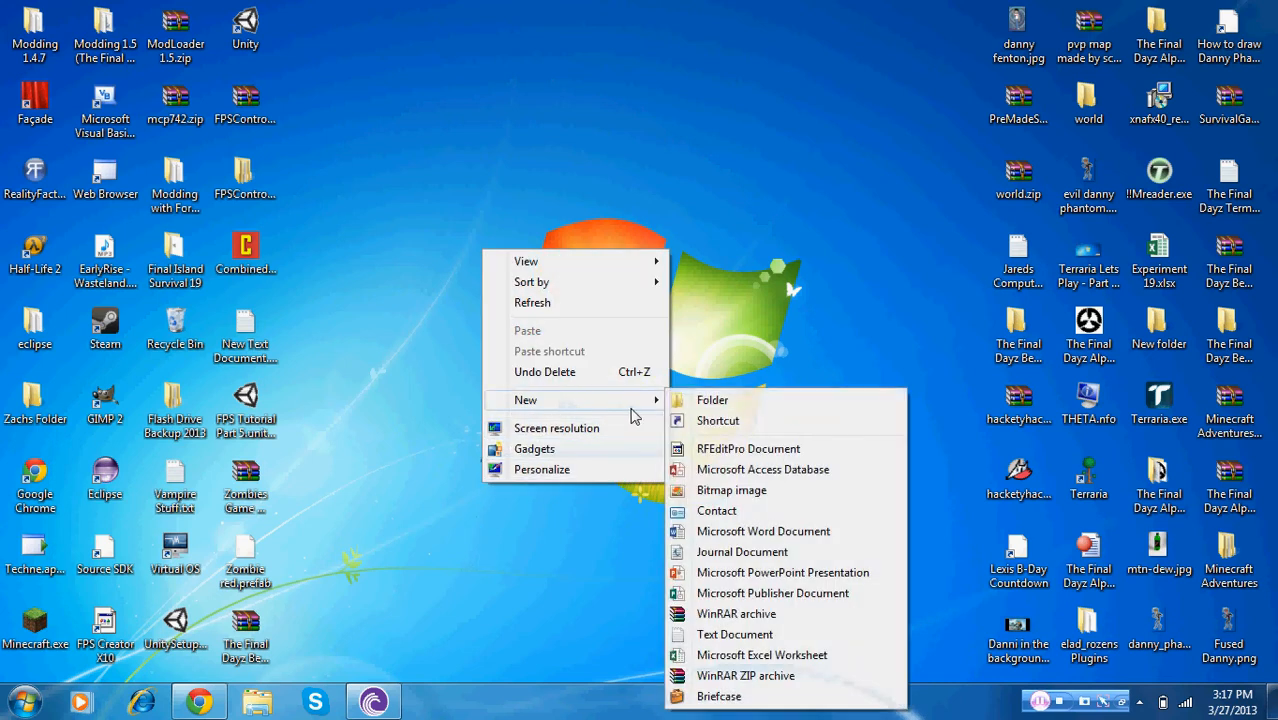
left_click(700, 400)
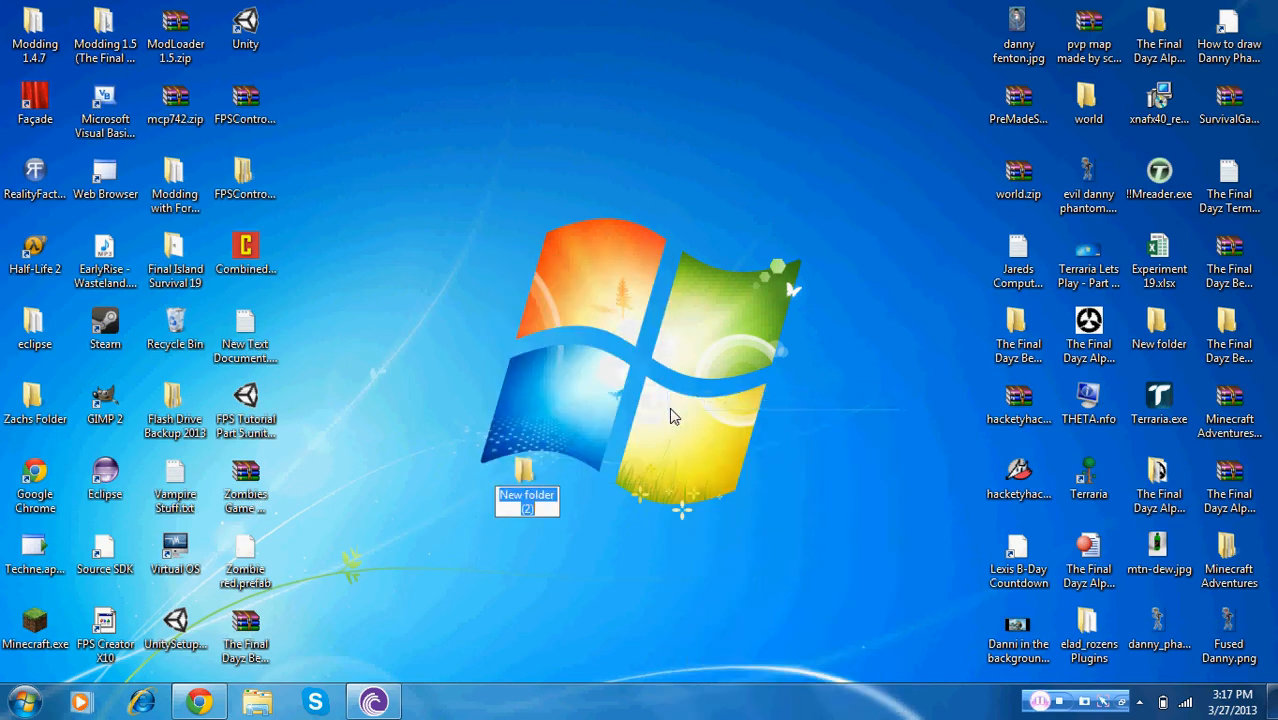
type("B")
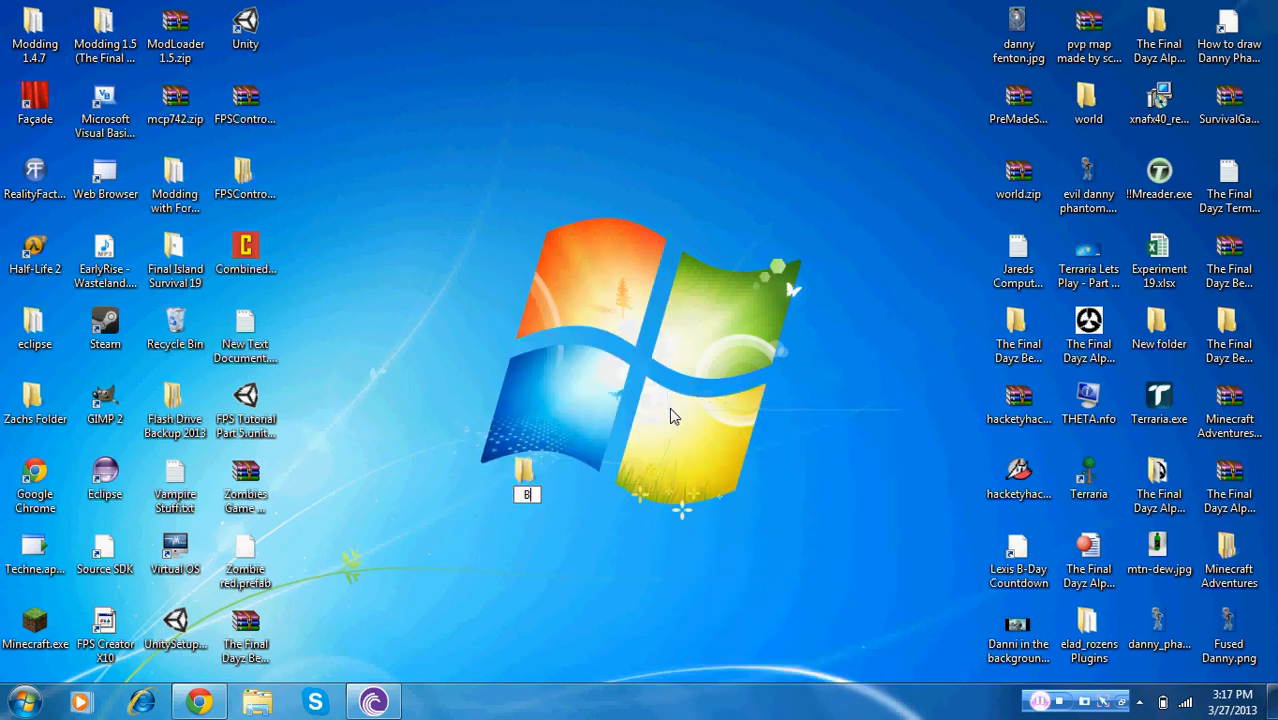
type("ukkit Server")
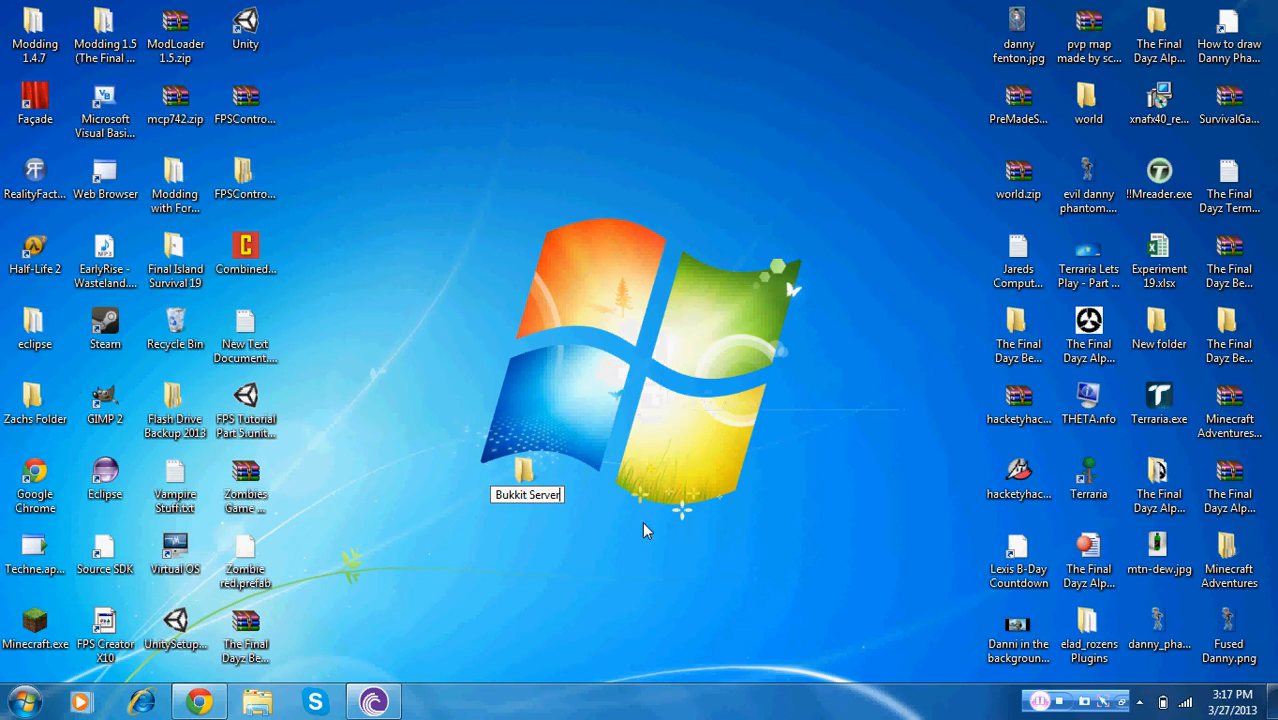
key("Return")
left_click_drag(527, 476, 665, 335)
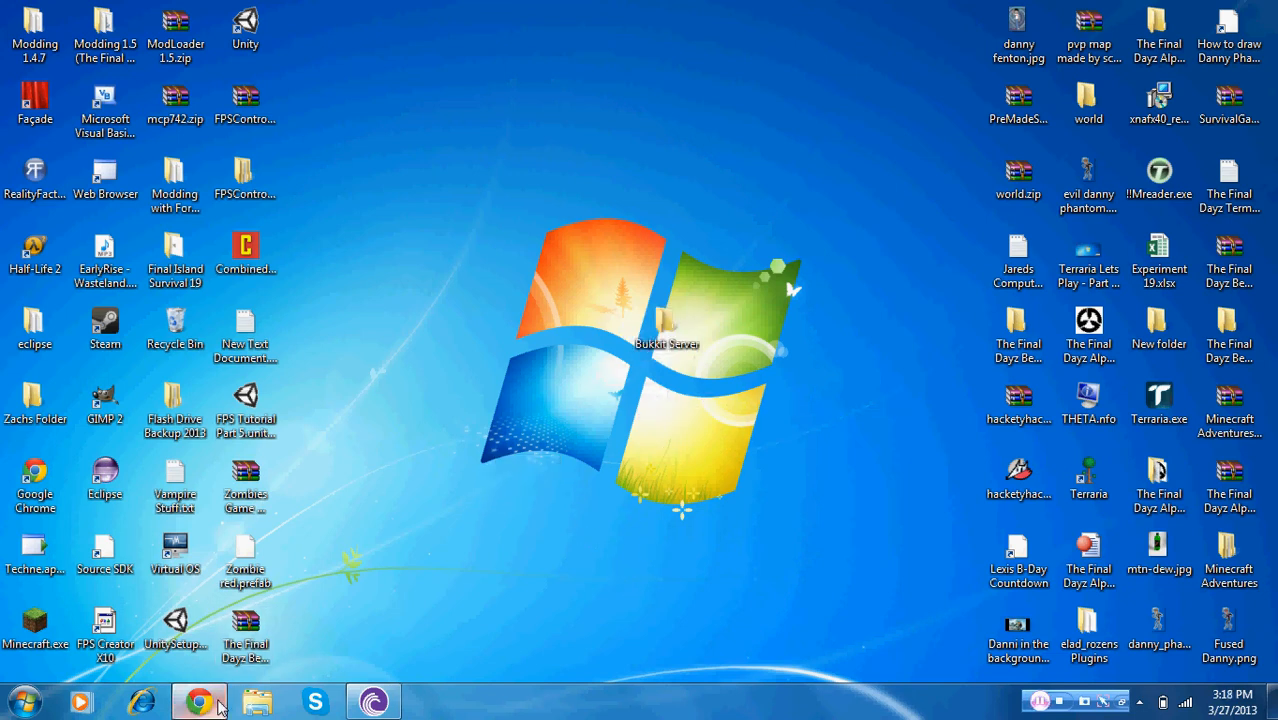
Switch to the browser showing the CraftBukkit downloads page
mouse_move(200, 700)
left_click(275, 628)
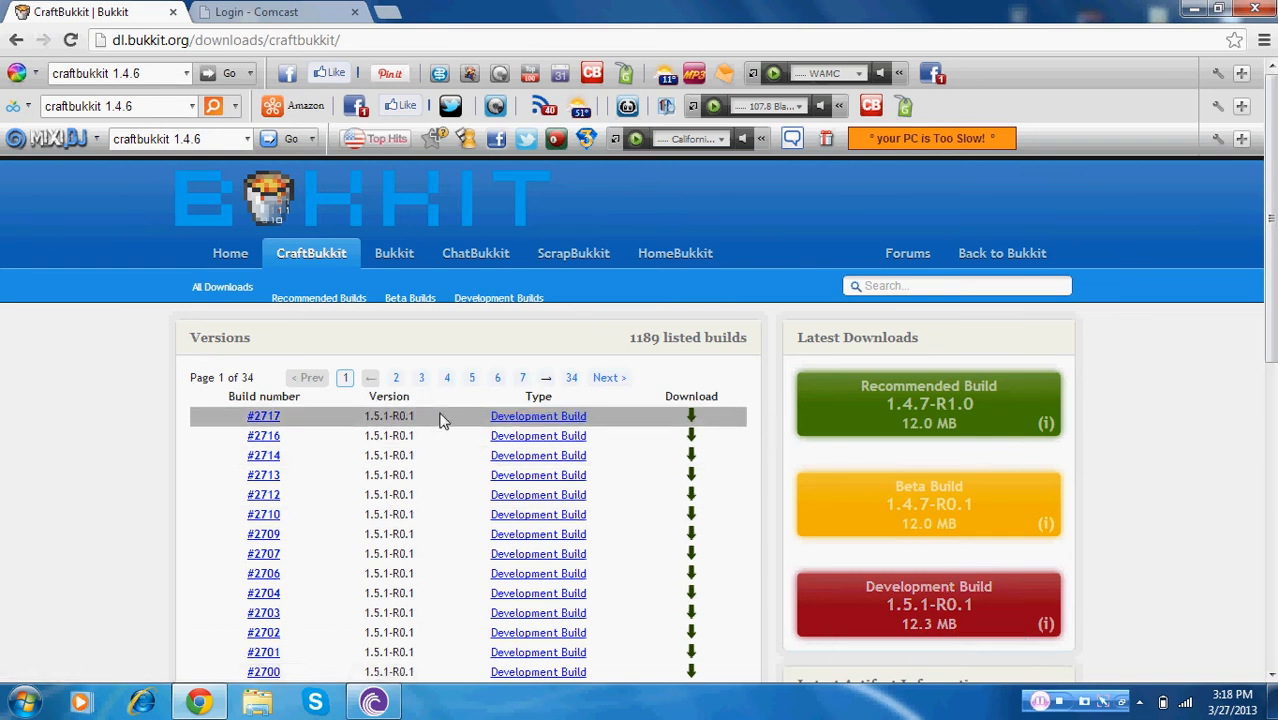
key("ctrl+minus")
key("ctrl+minus")
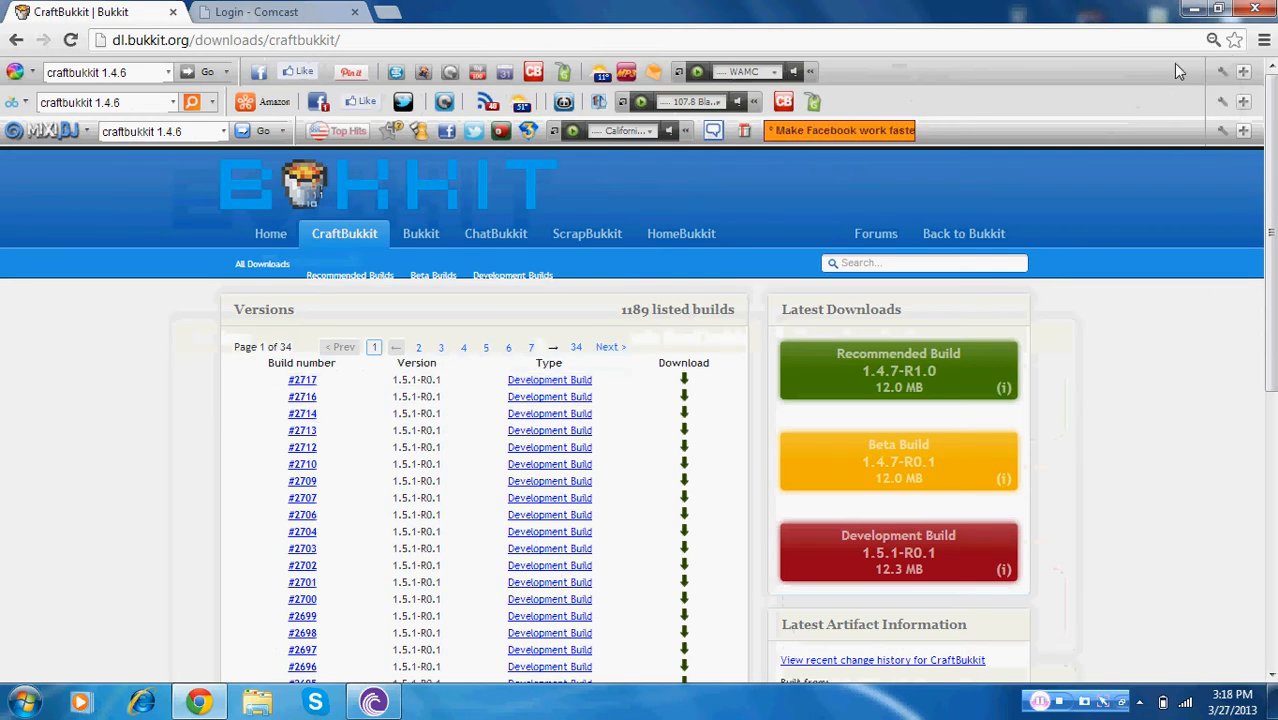
left_click(1212, 45)
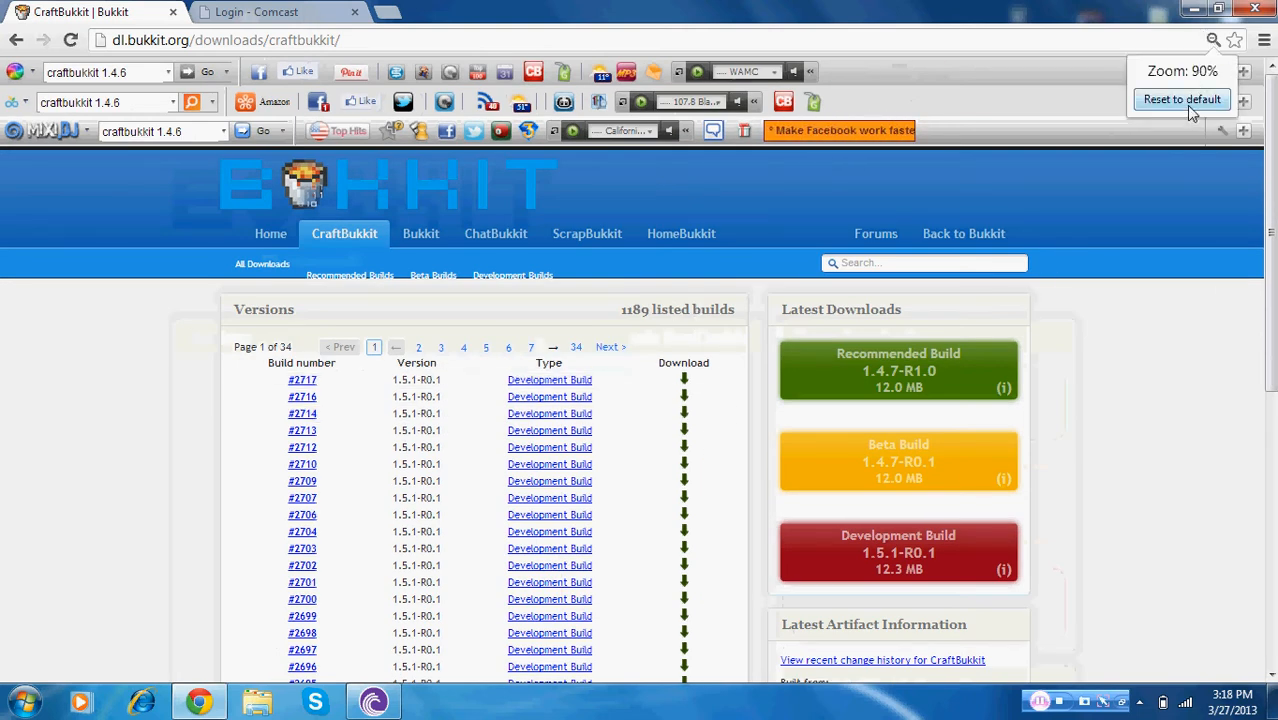
left_click(1188, 104)
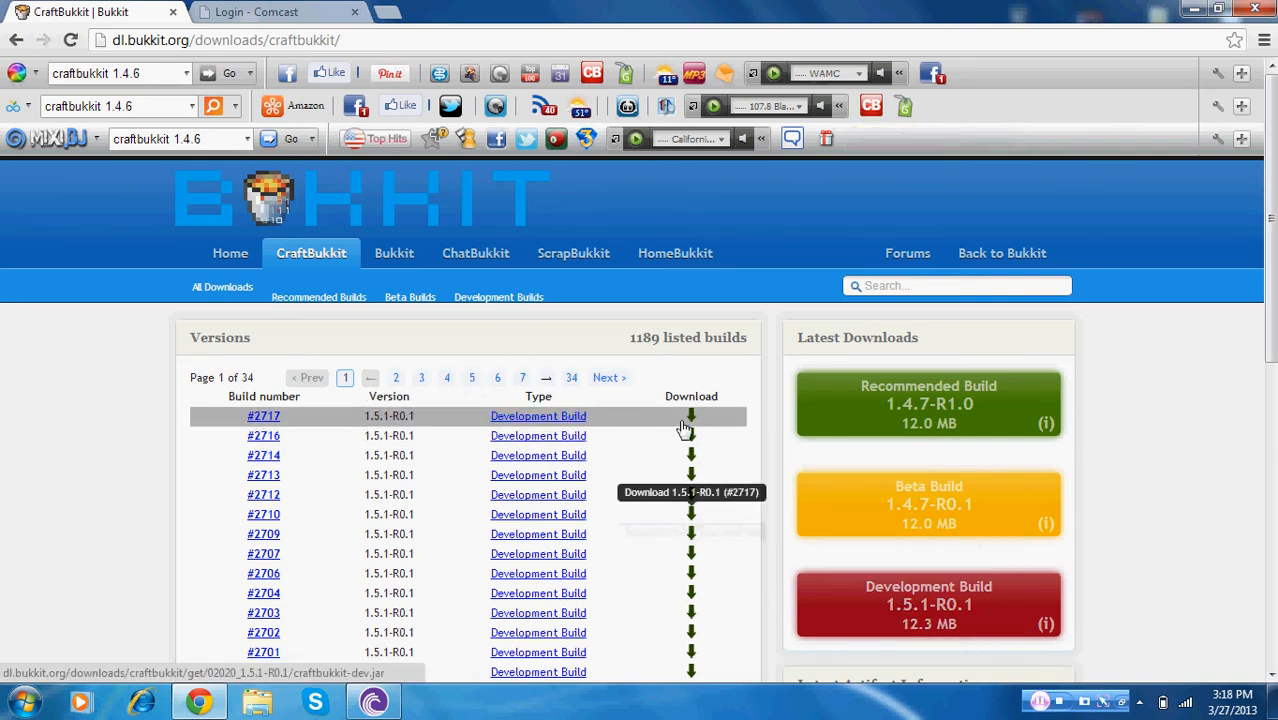
Download the 1.5.1-R0.1 Development Build, saving it as craftbukkit.jar in the Bukkit Server folder
left_click(955, 606)
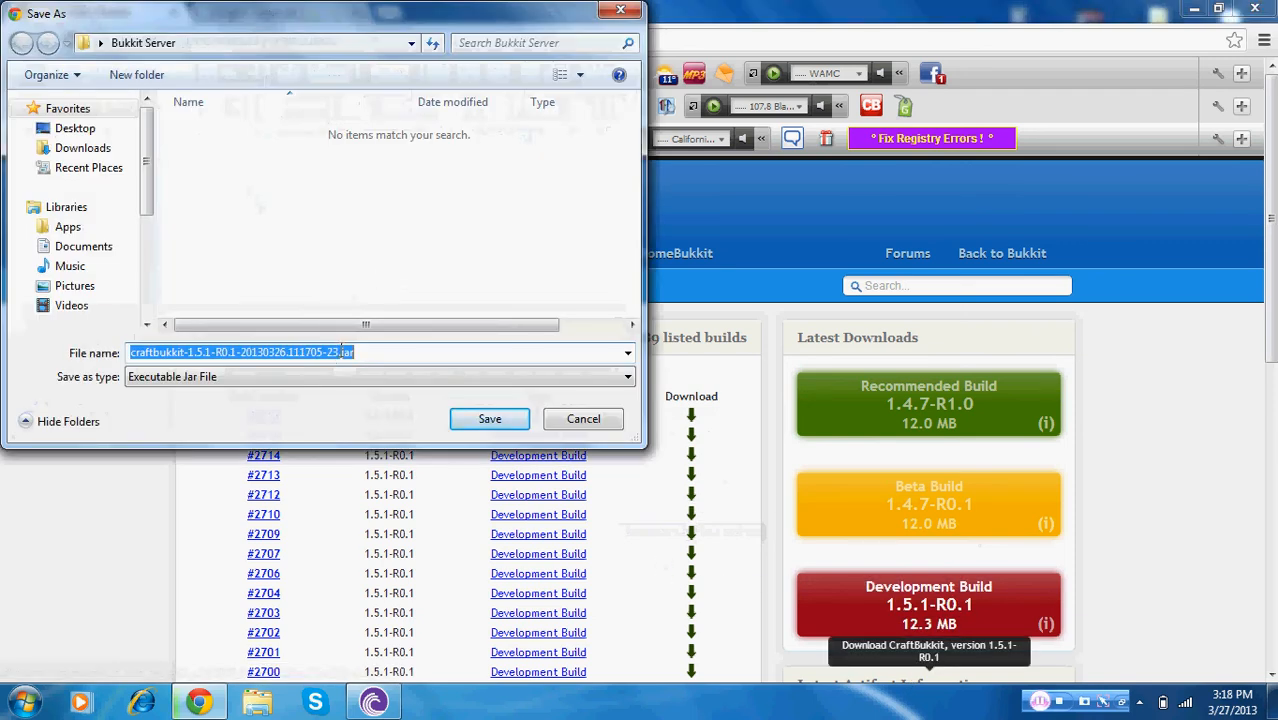
left_click(342, 352)
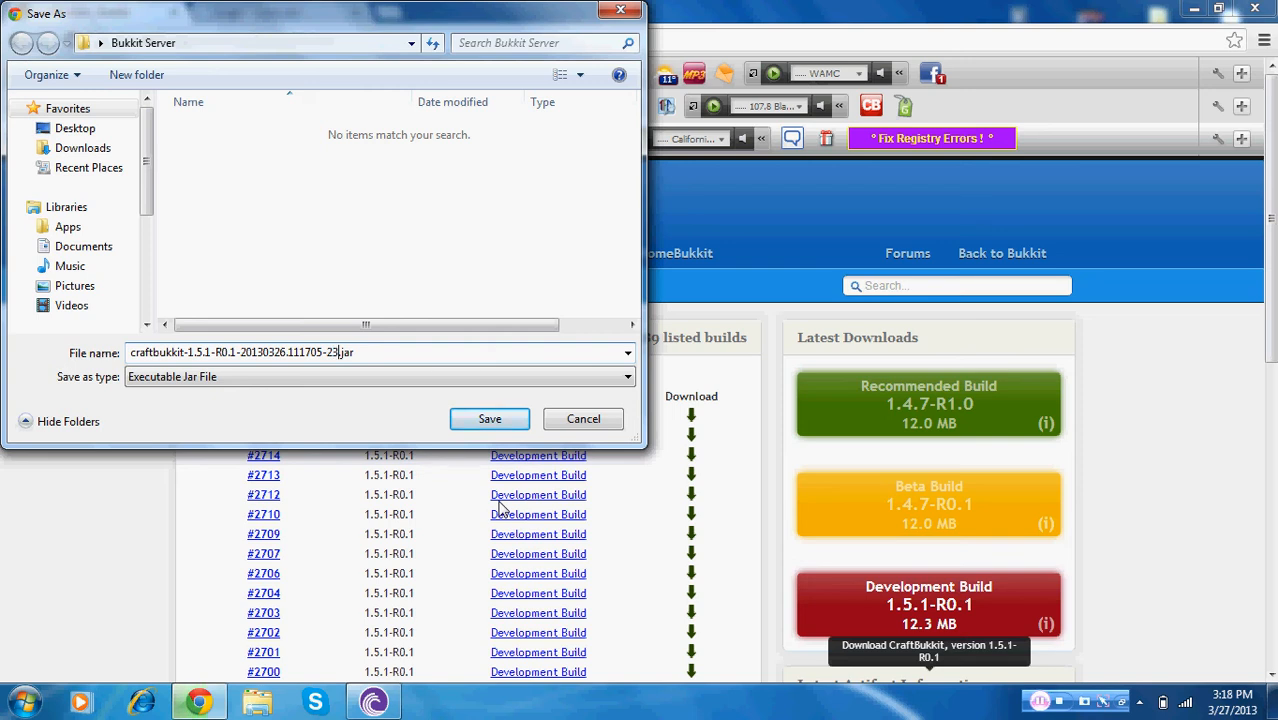
key("BackSpace")
key("BackSpace")
key("BackSpace")
key("BackSpace")
key("BackSpace")
key("BackSpace")
key("BackSpace")
key("BackSpace")
key("BackSpace")
key("BackSpace")
key("BackSpace")
key("BackSpace")
key("BackSpace")
key("BackSpace")
key("BackSpace")
key("BackSpace")
key("BackSpace")
key("BackSpace")
key("BackSpace")
key("BackSpace")
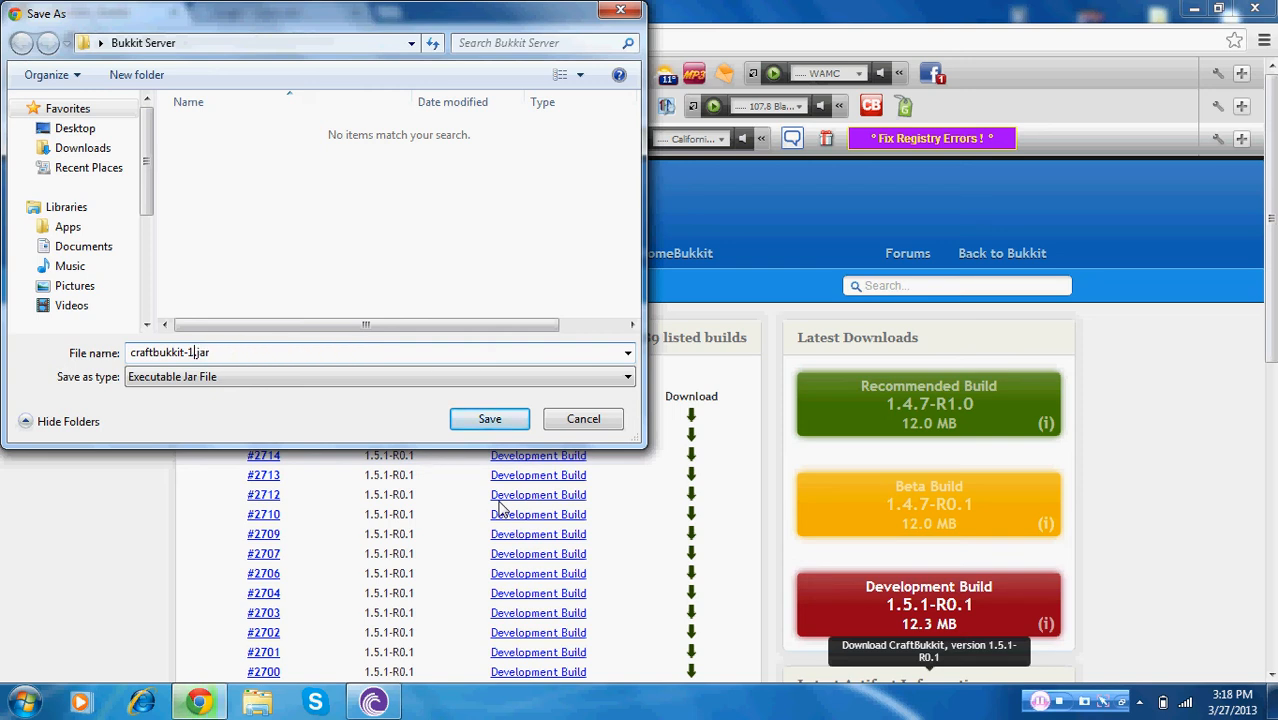
key("BackSpace")
key("BackSpace")
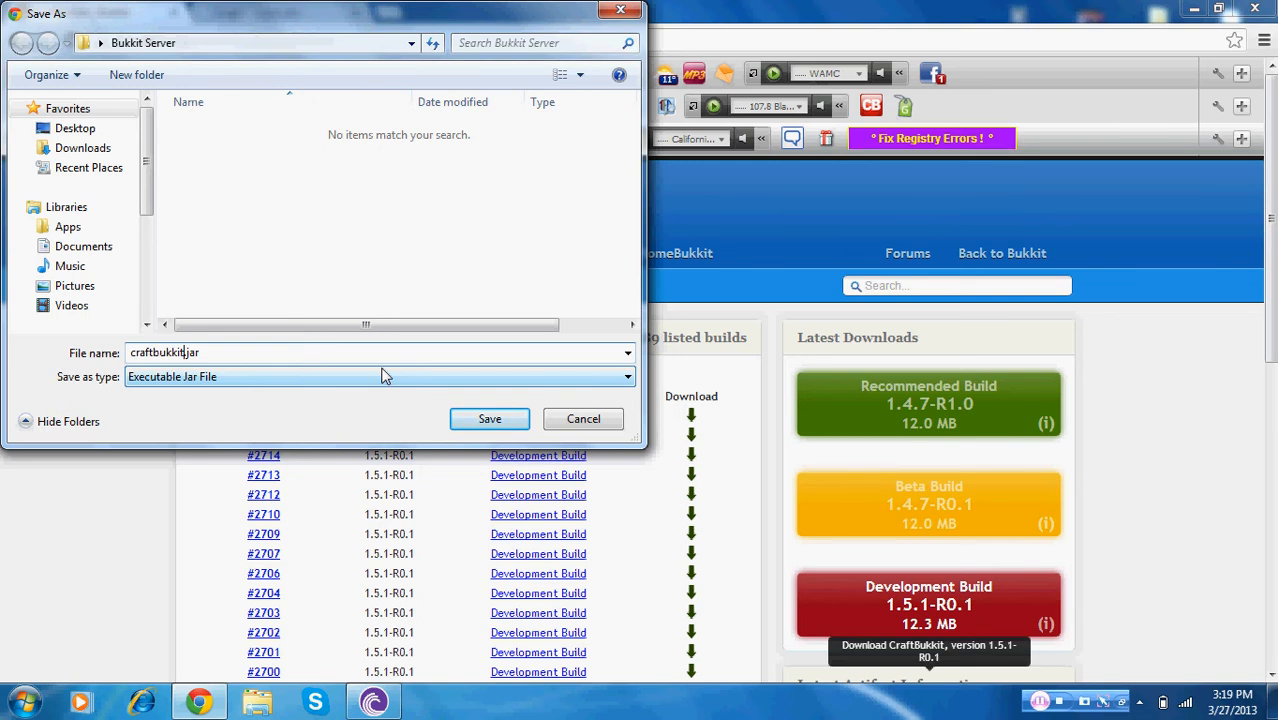
left_click(490, 420)
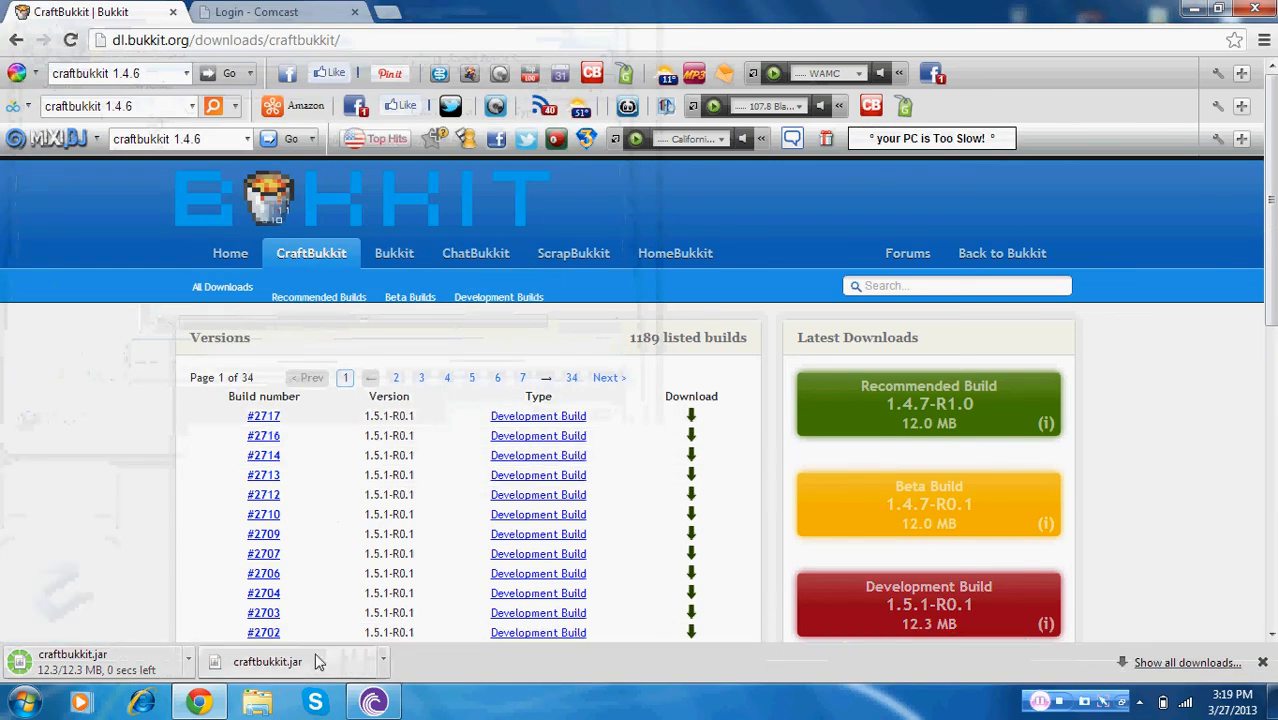
Close the download bar, minimize the browser, and open the Bukkit Server folder
left_click(1263, 666)
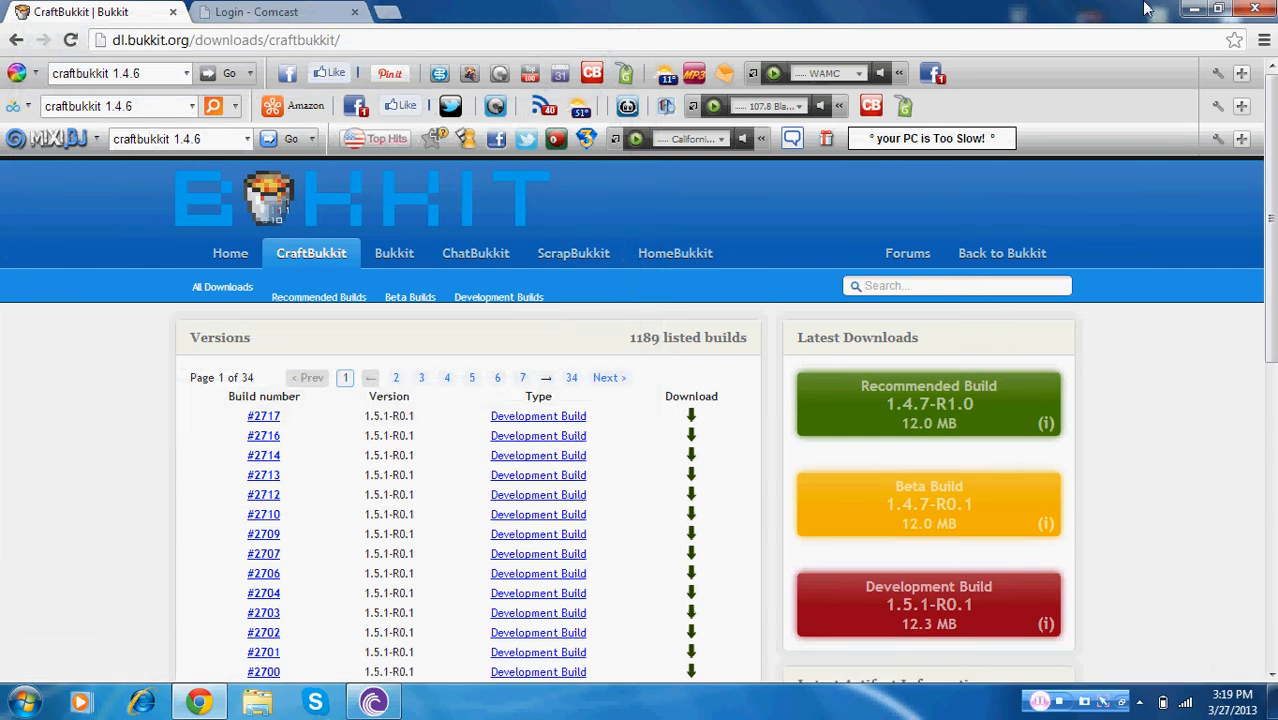
left_click(1195, 12)
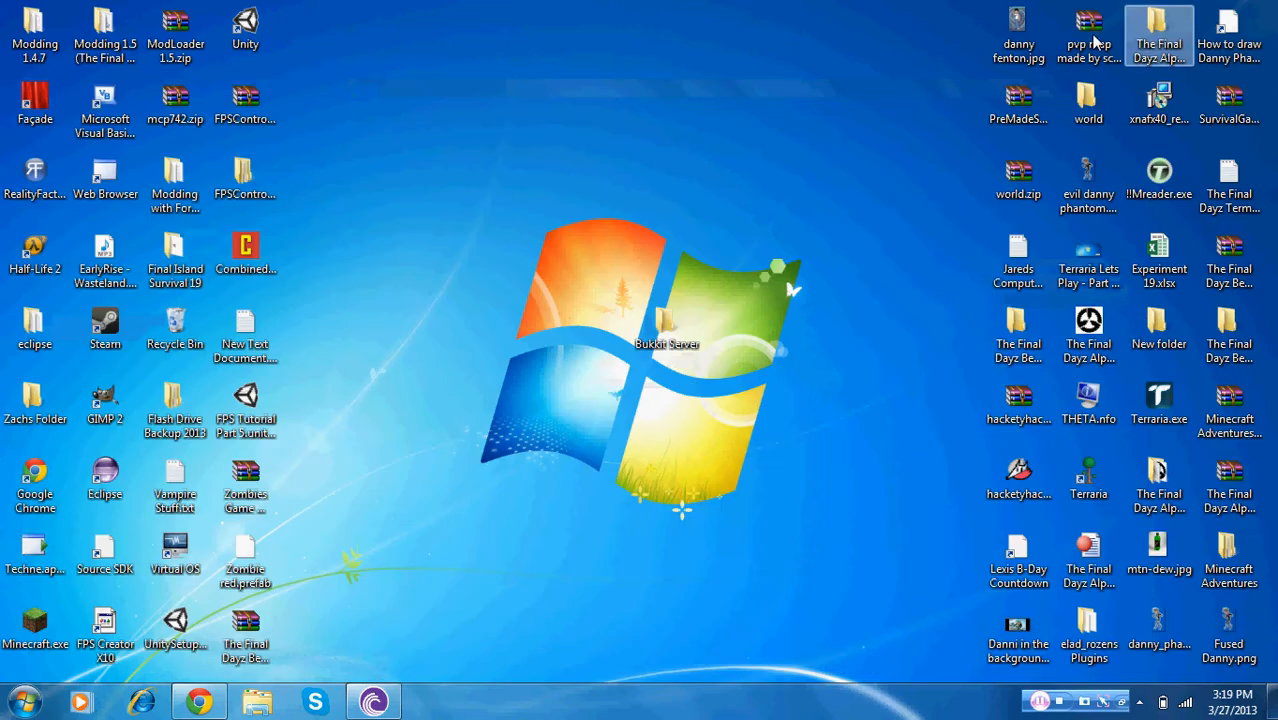
double_click(665, 330)
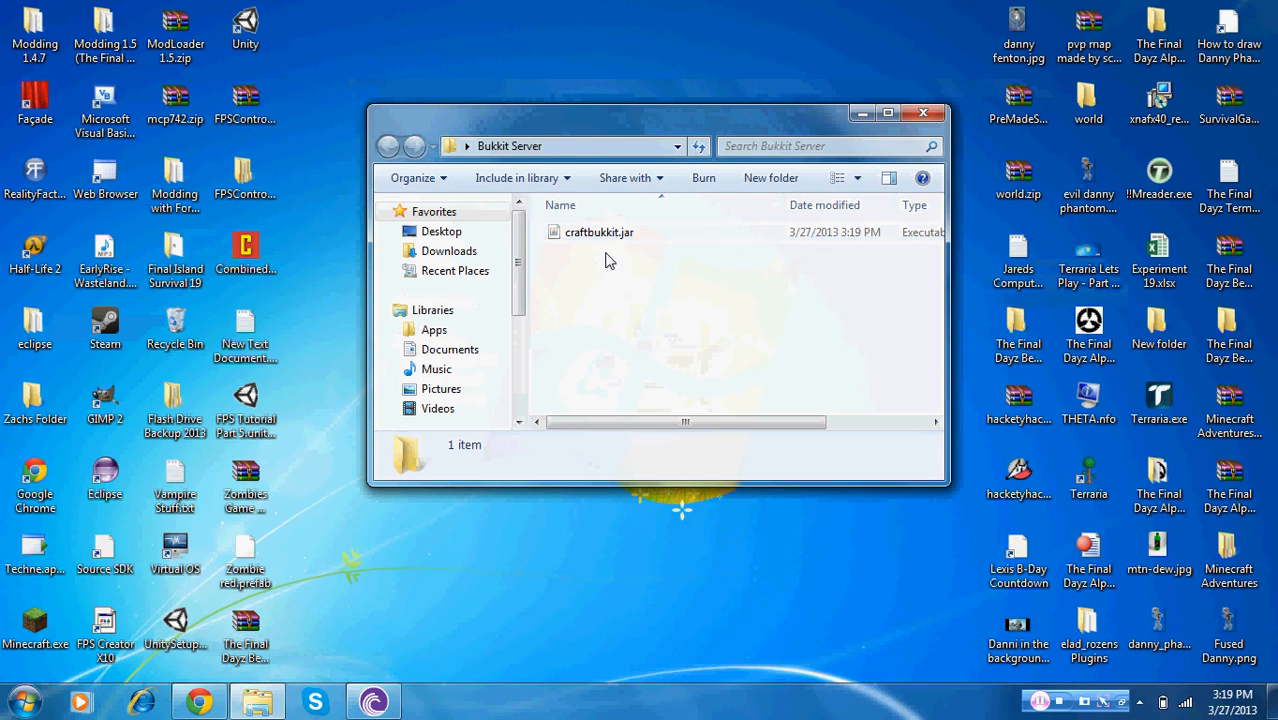
Create a new text document inside the Bukkit Server folder
right_click(641, 303)
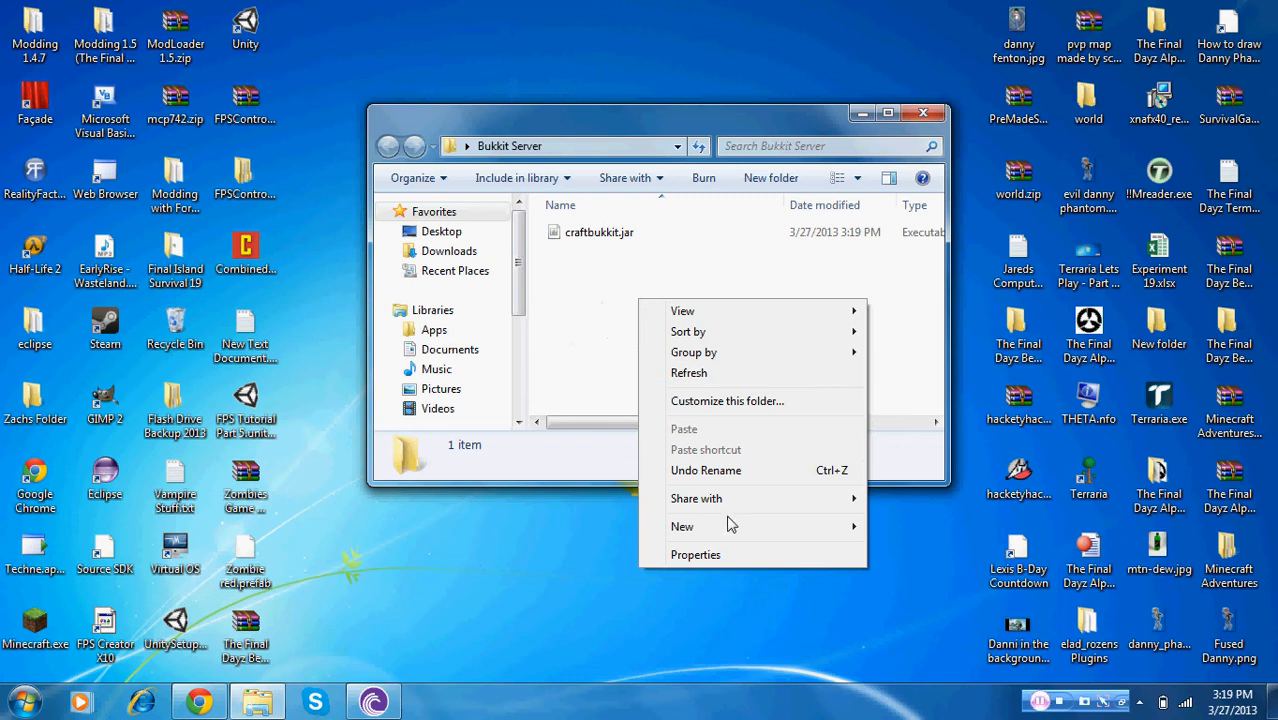
mouse_move(742, 528)
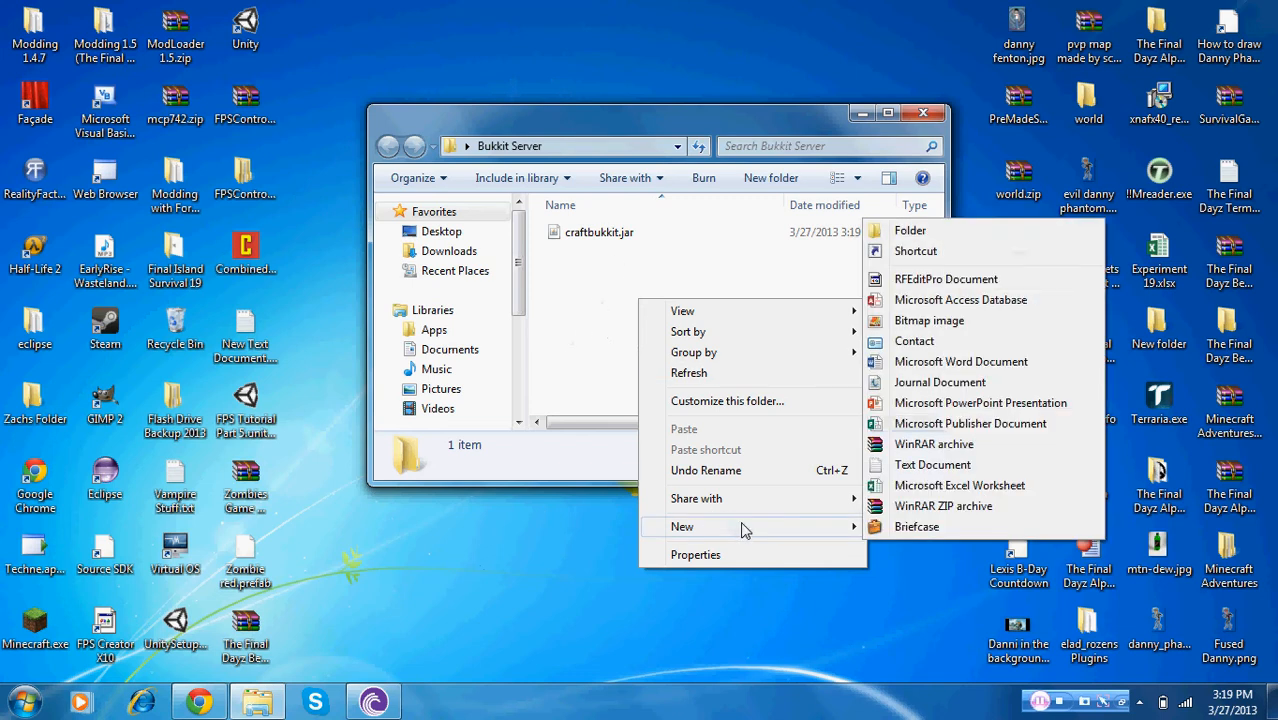
left_click(898, 465)
left_click(659, 316)
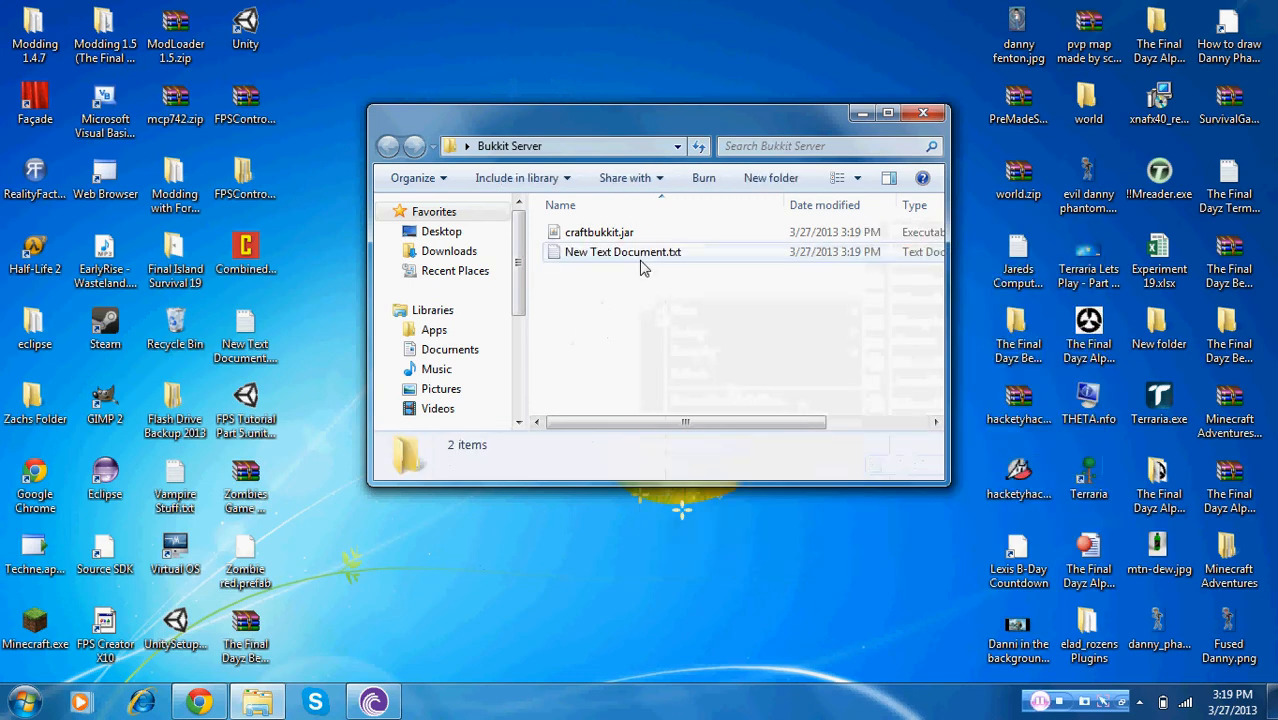
double_click(573, 252)
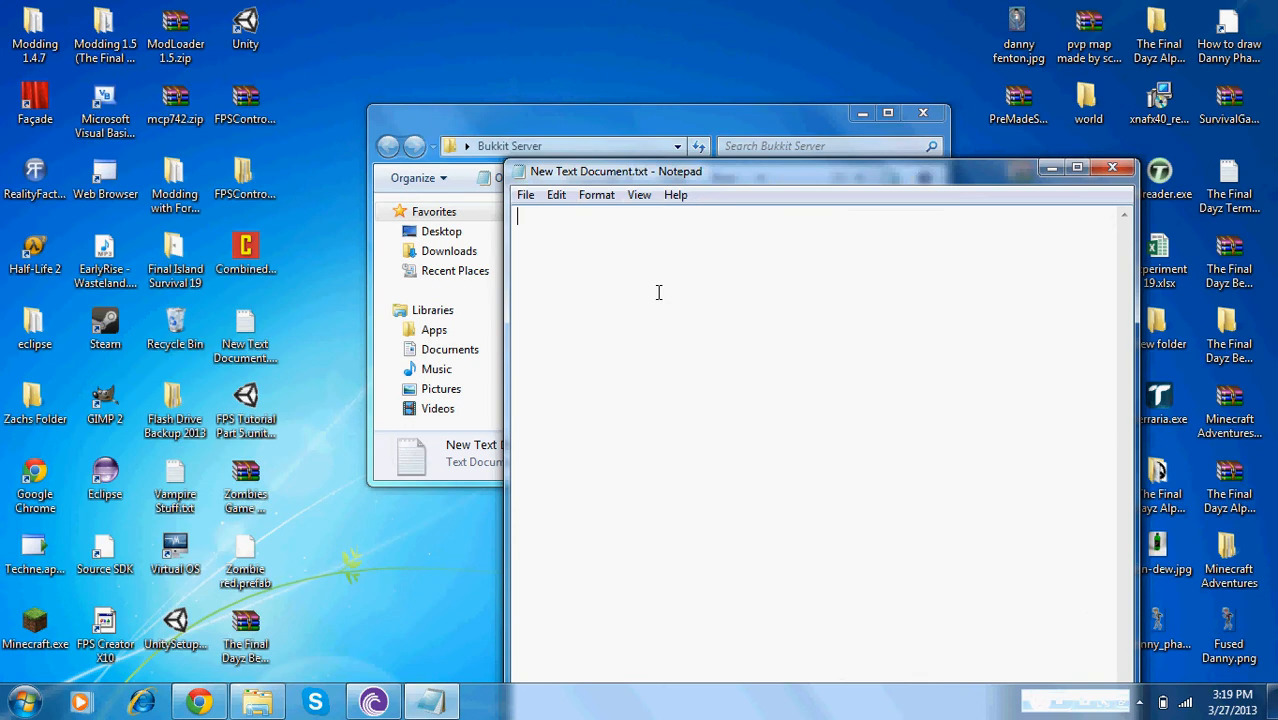
type("@ECHO OFF java -Xmx1024M -Xms1024M -jar \"craftbukkit.jar\" PAUSE")
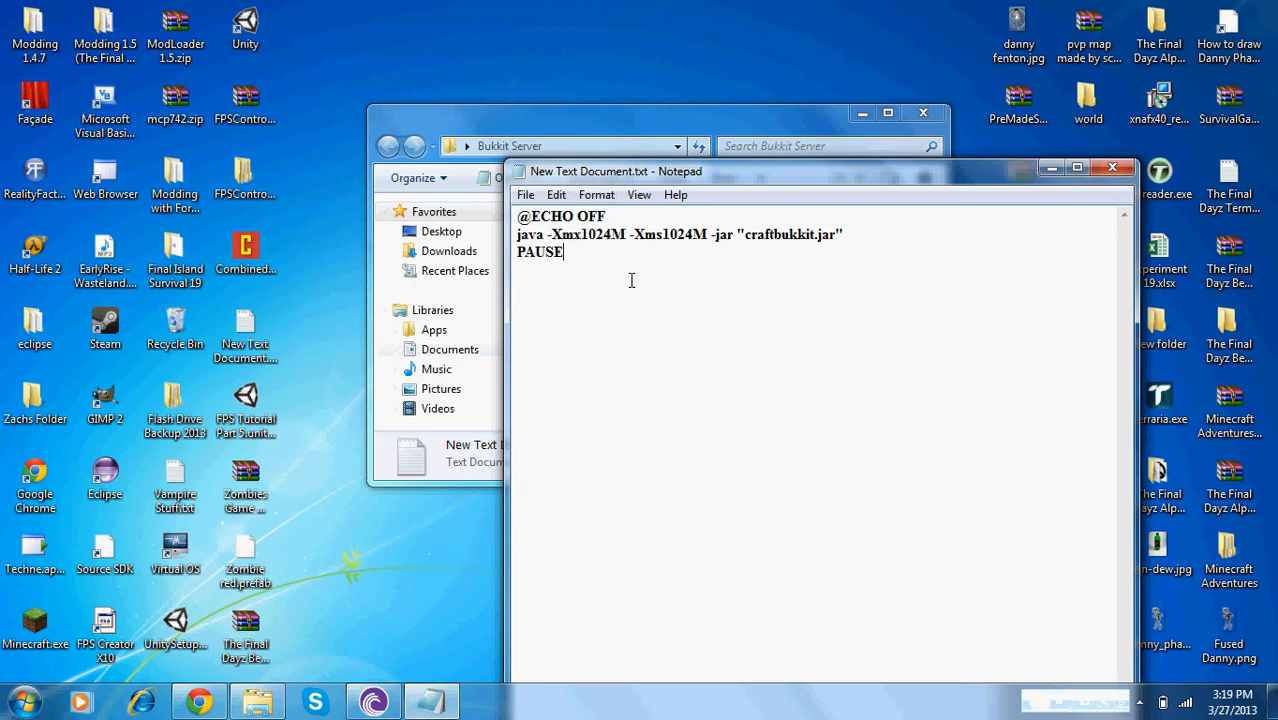
Save the script as Start Server.bat with the file type set to All Files
left_click(525, 194)
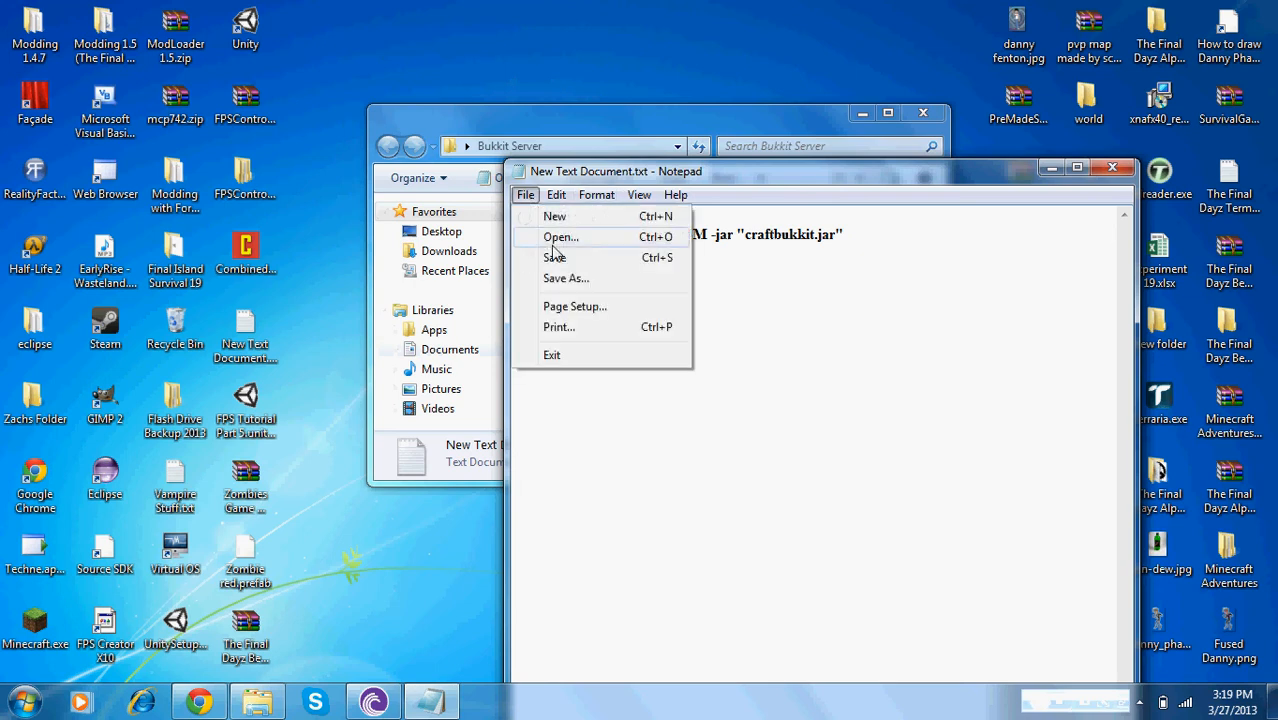
left_click(565, 279)
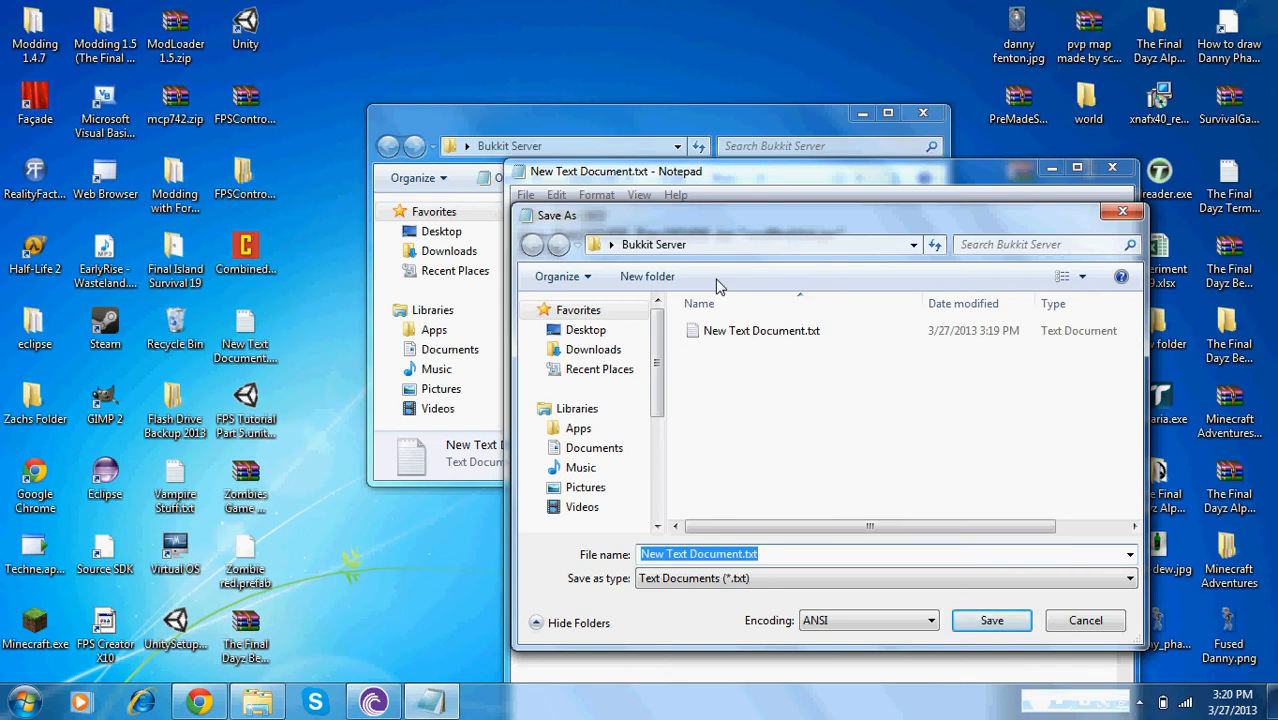
type("Start S")
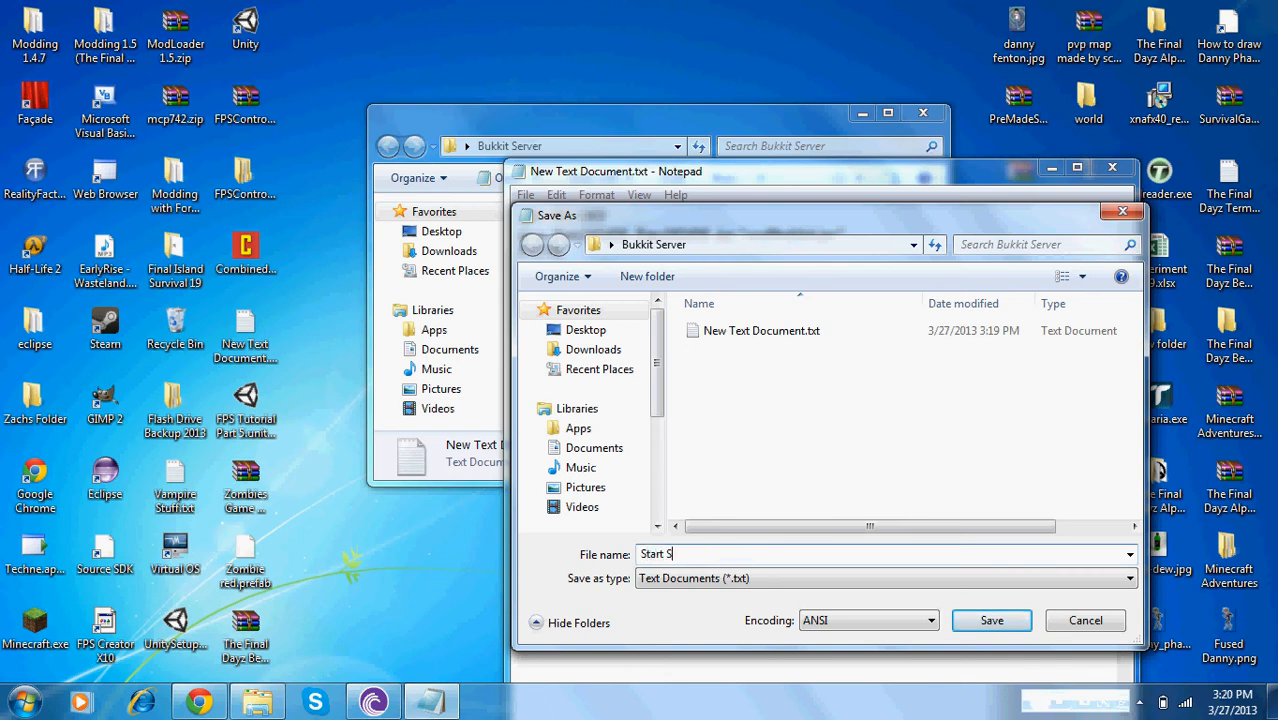
type("erver.bat")
left_click(705, 582)
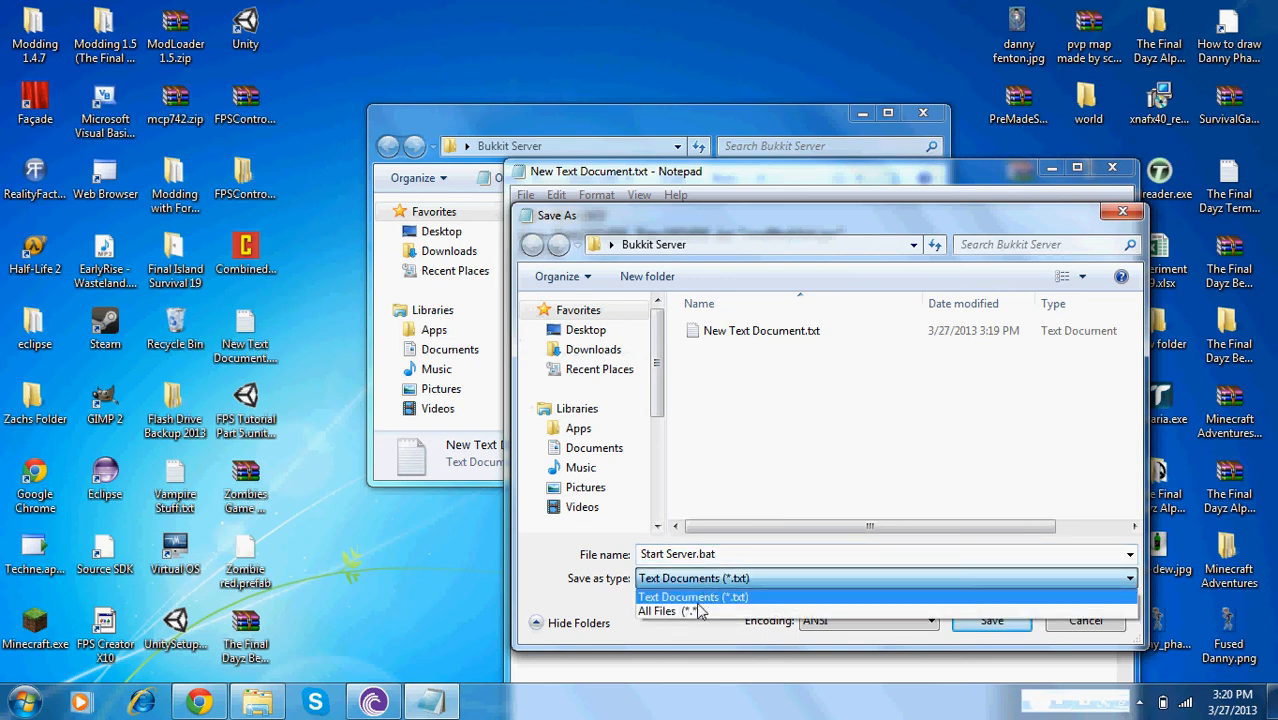
left_click(686, 600)
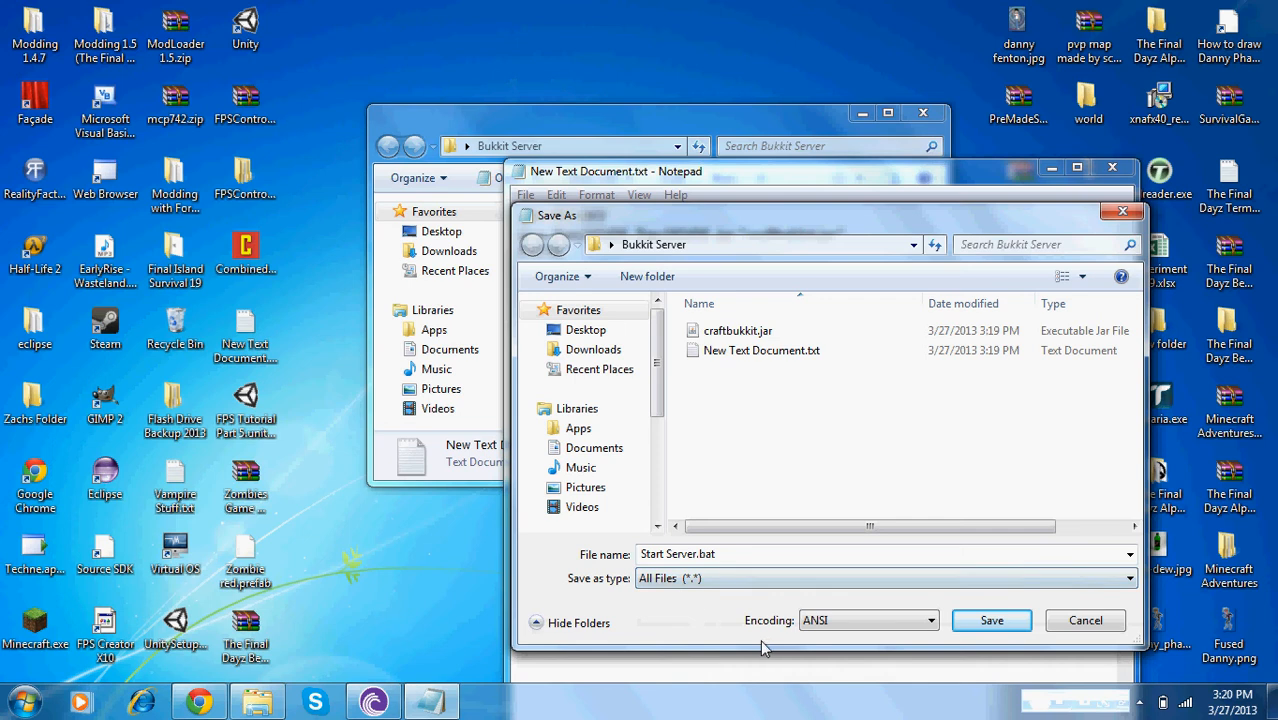
left_click(989, 622)
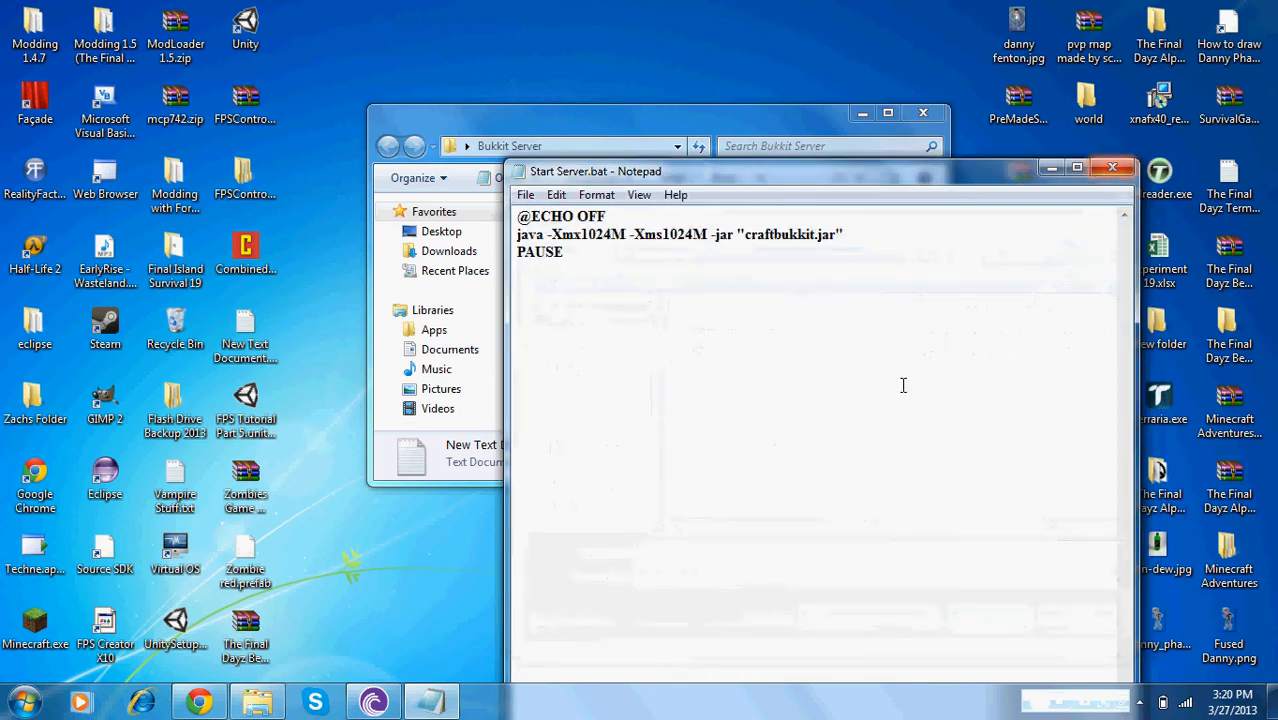
Close Notepad and delete New Text Document.txt from the Bukkit Server folder
left_click(1050, 172)
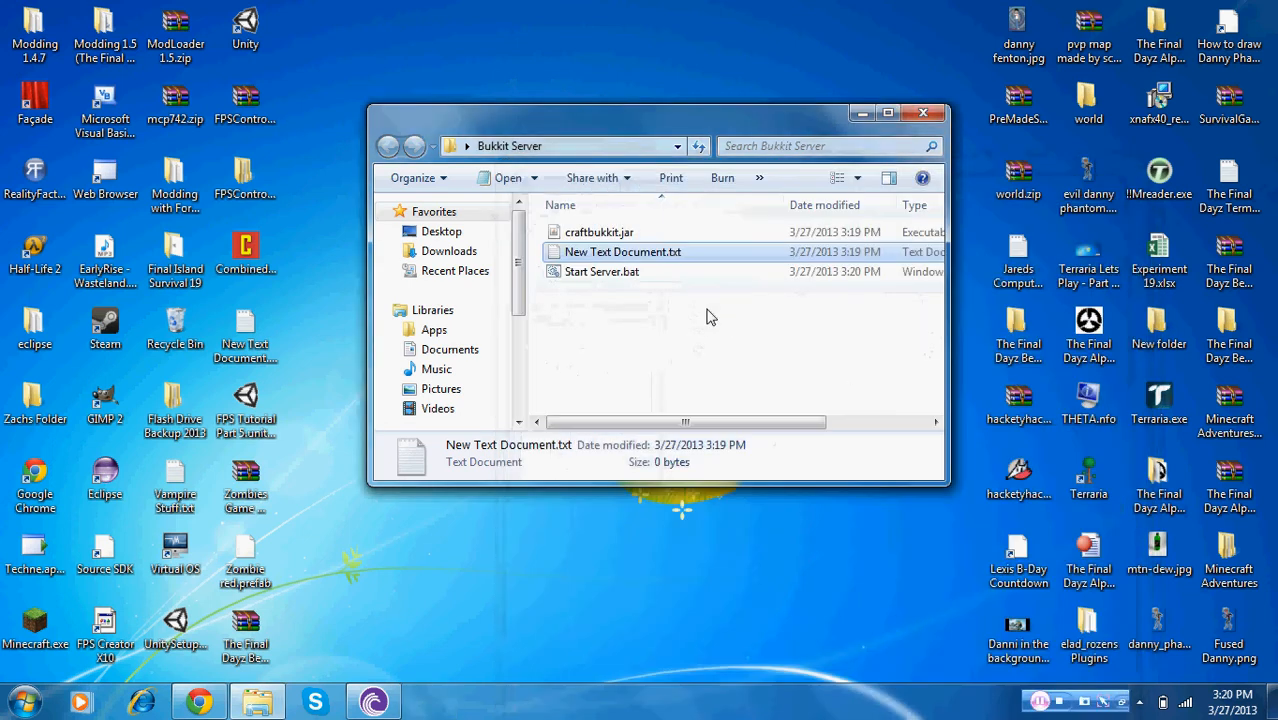
left_click(674, 253)
right_click(675, 254)
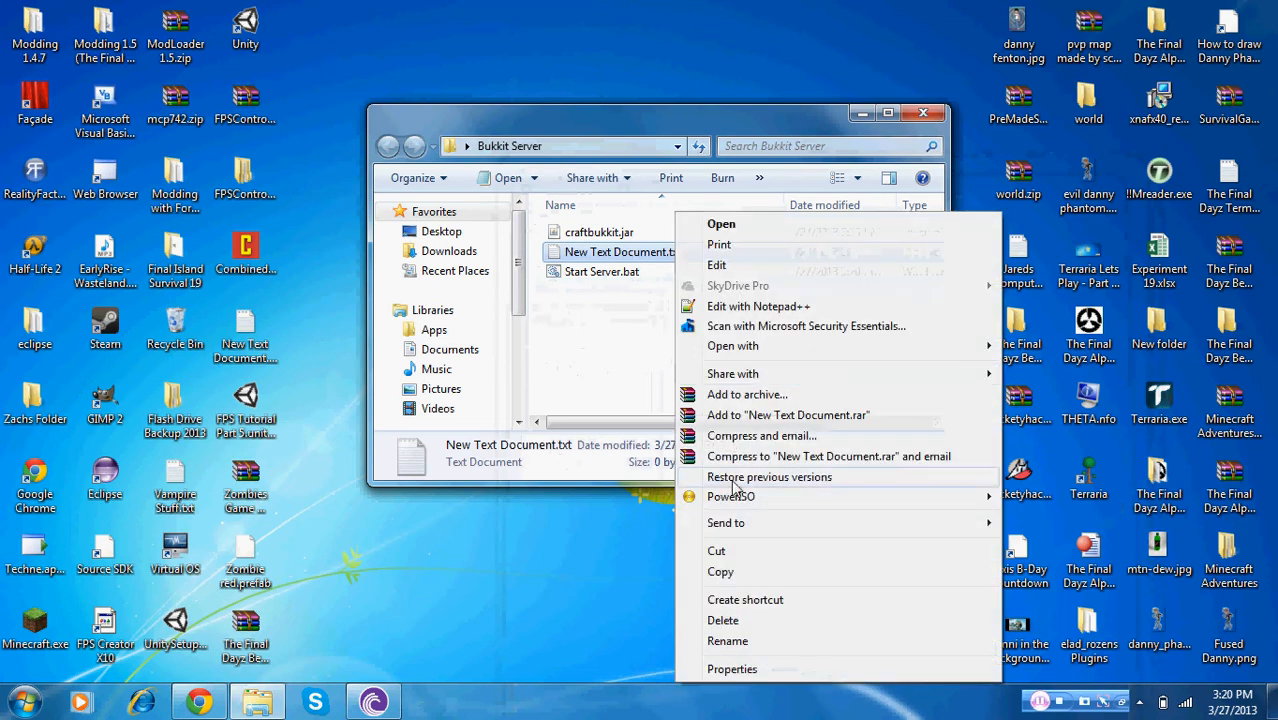
left_click(712, 621)
left_click(714, 426)
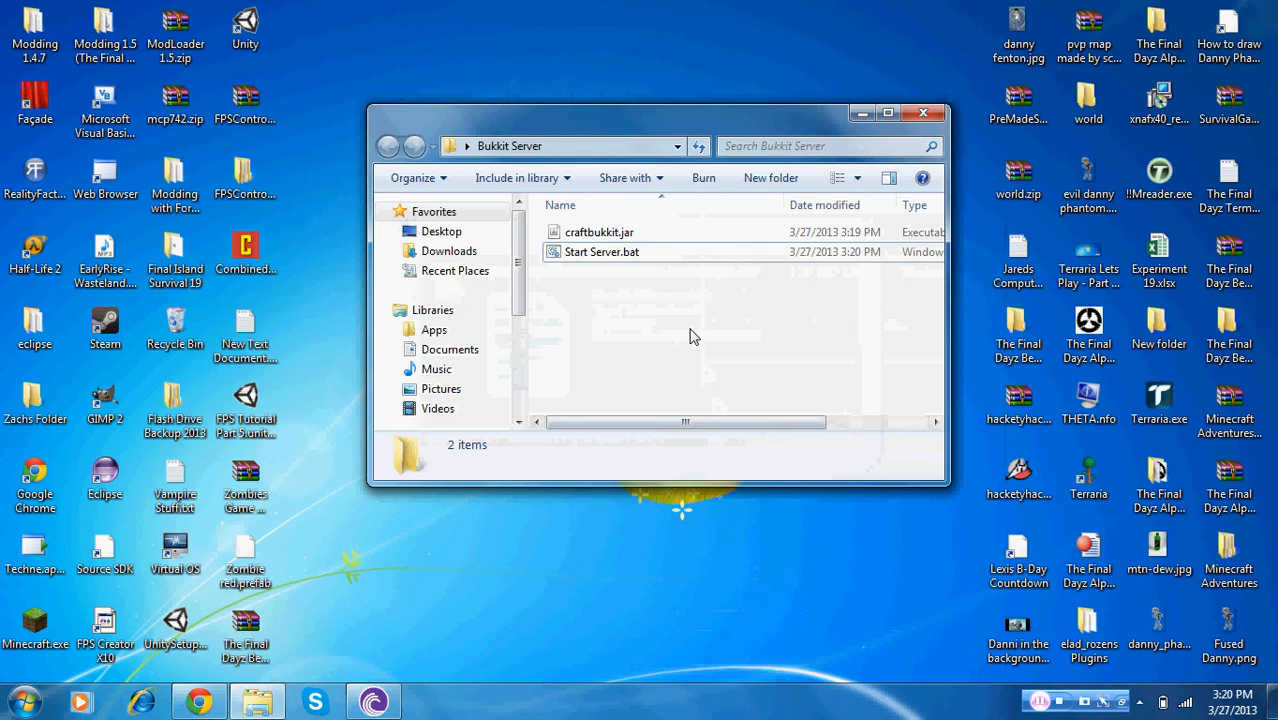
Run Start Server.bat to launch the server, then stop it with the stop command and close the console
double_click(622, 252)
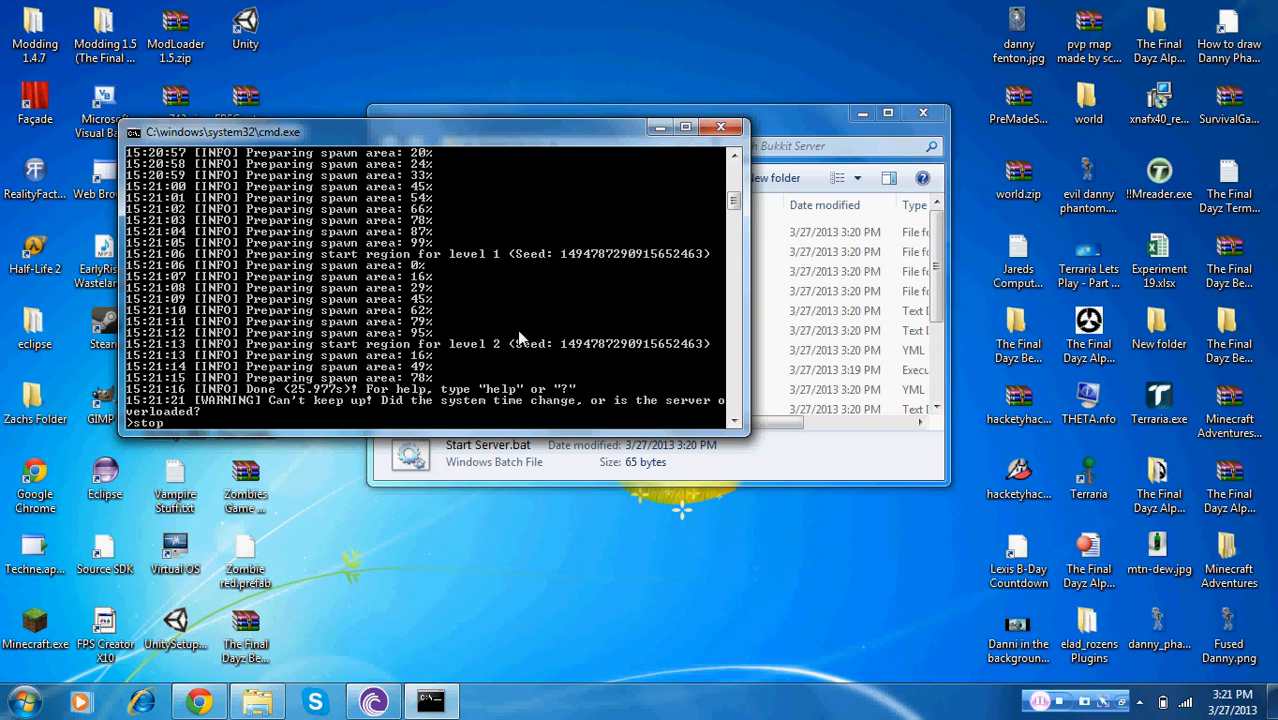
key("Return")
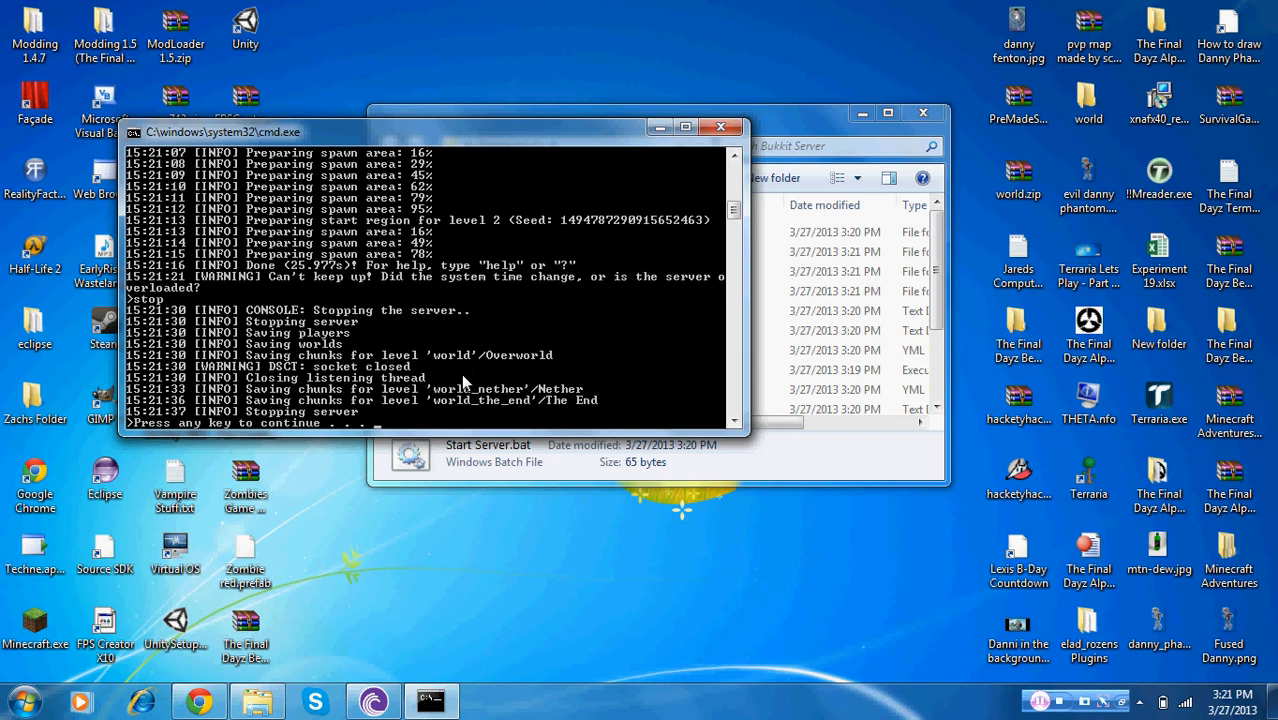
key("Return")
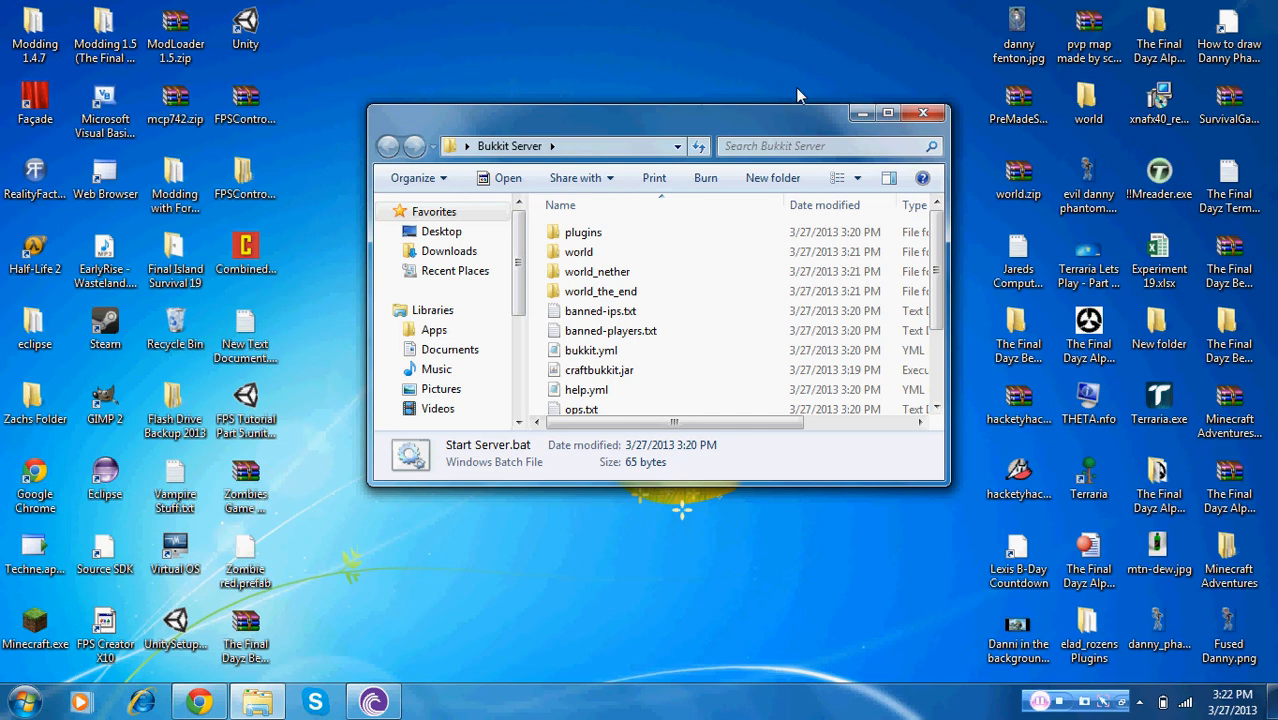
Minimize the server folder window and open the router's Comcast login page in the browser
left_click(862, 112)
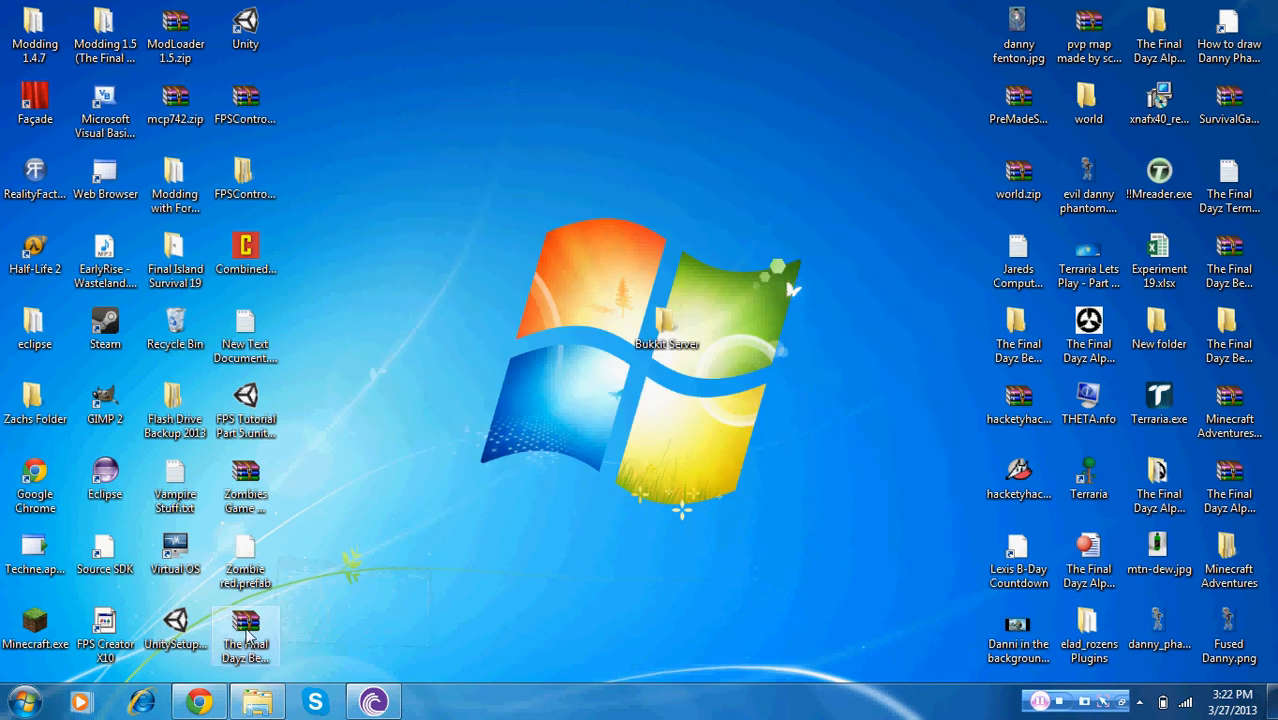
left_click(200, 703)
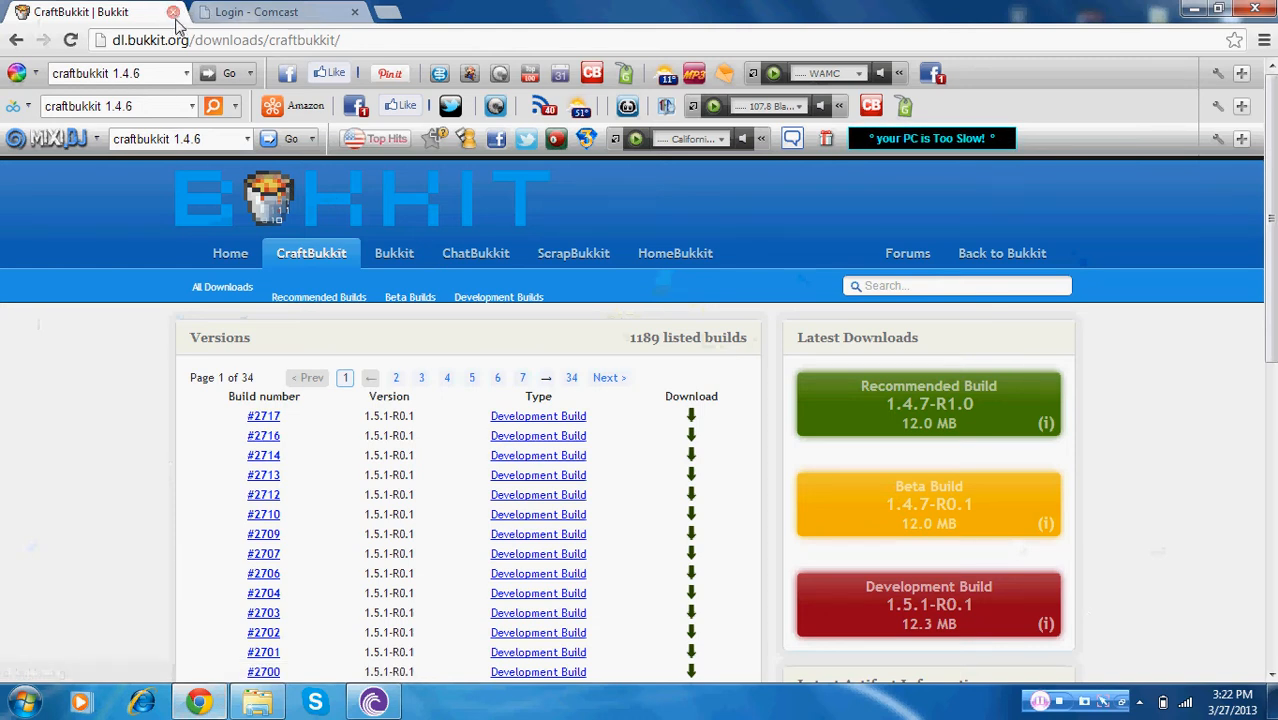
left_click(238, 12)
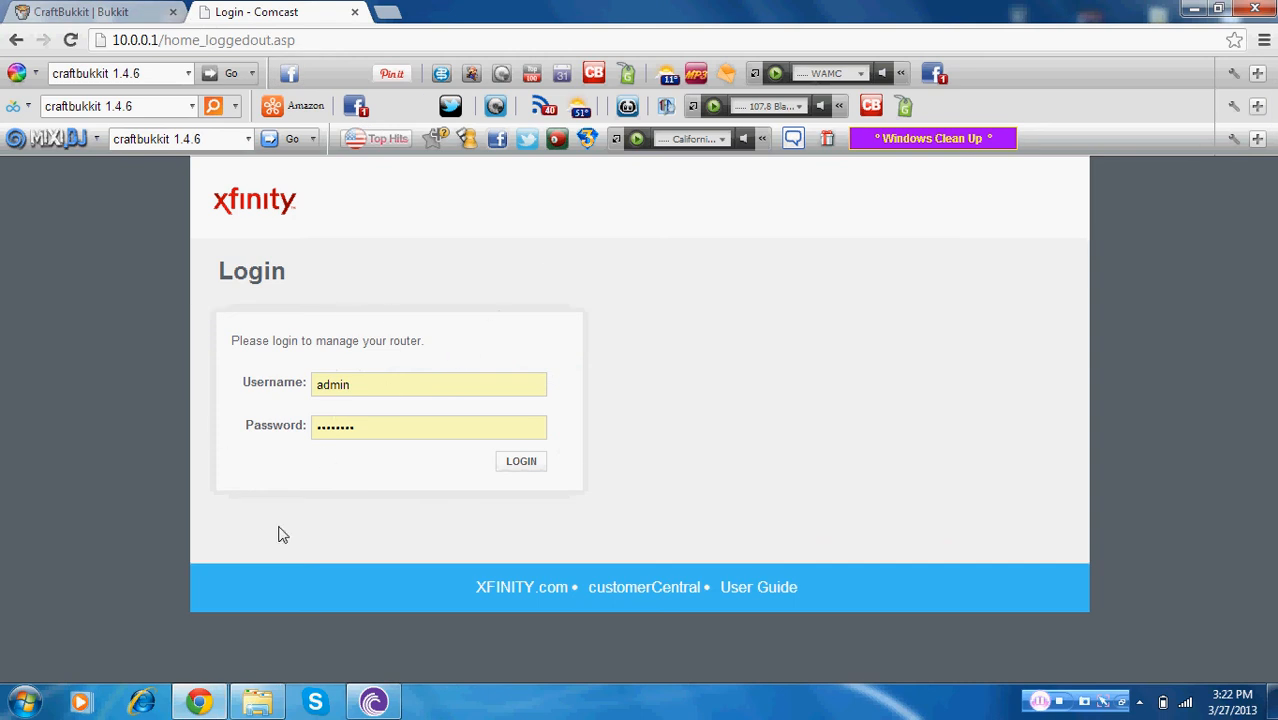
Open a Command Prompt and run ipconfig, scrolling up to the wireless adapter's IPv4 address
left_click(25, 703)
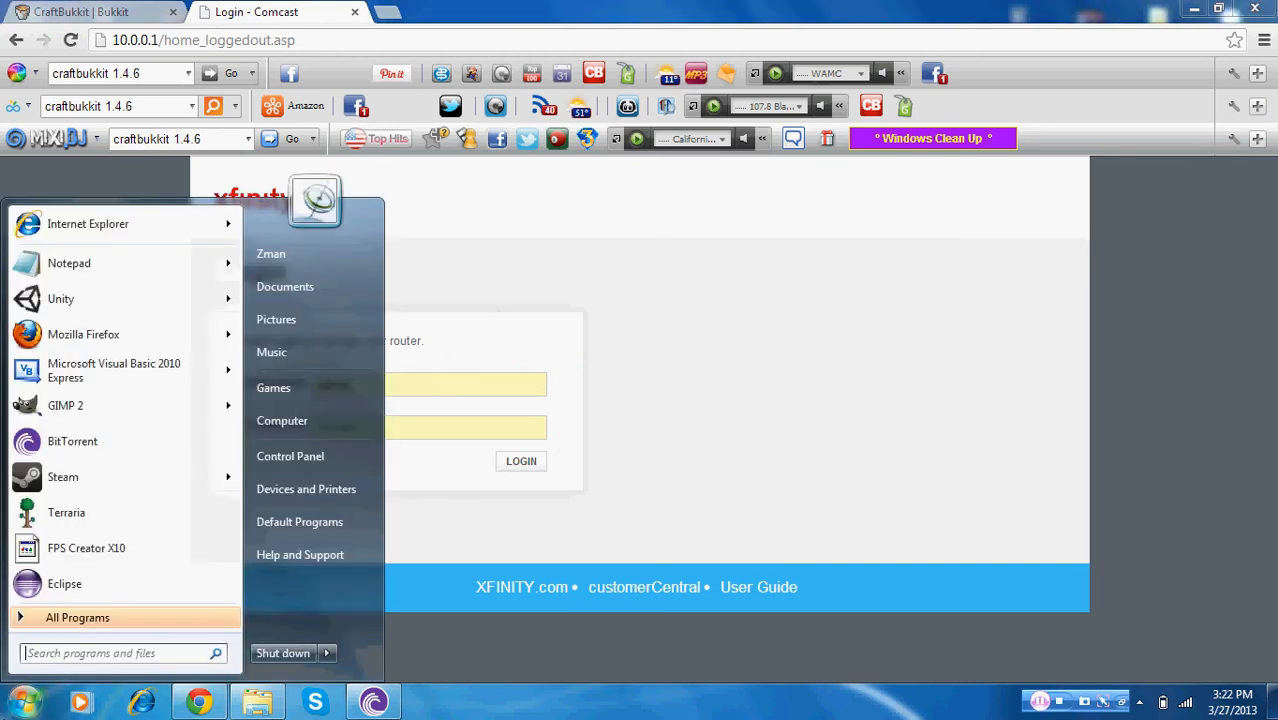
type("cmd")
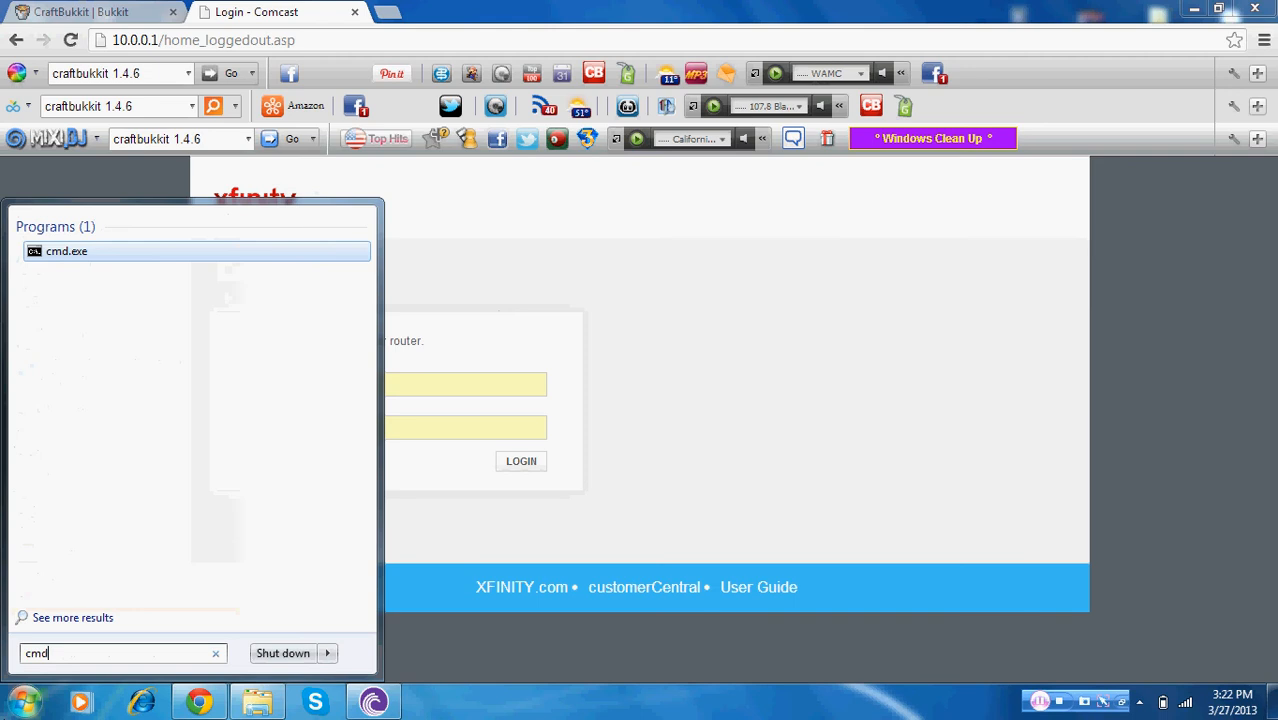
key("Return")
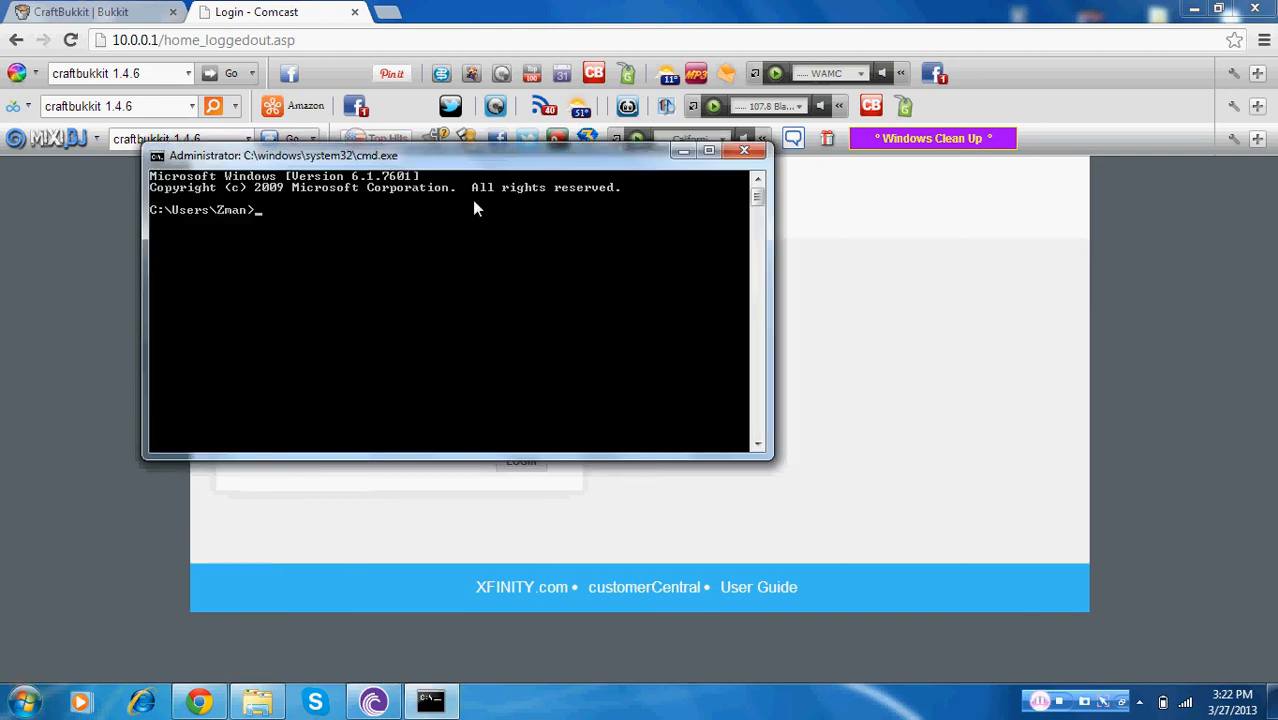
left_click(1194, 8)
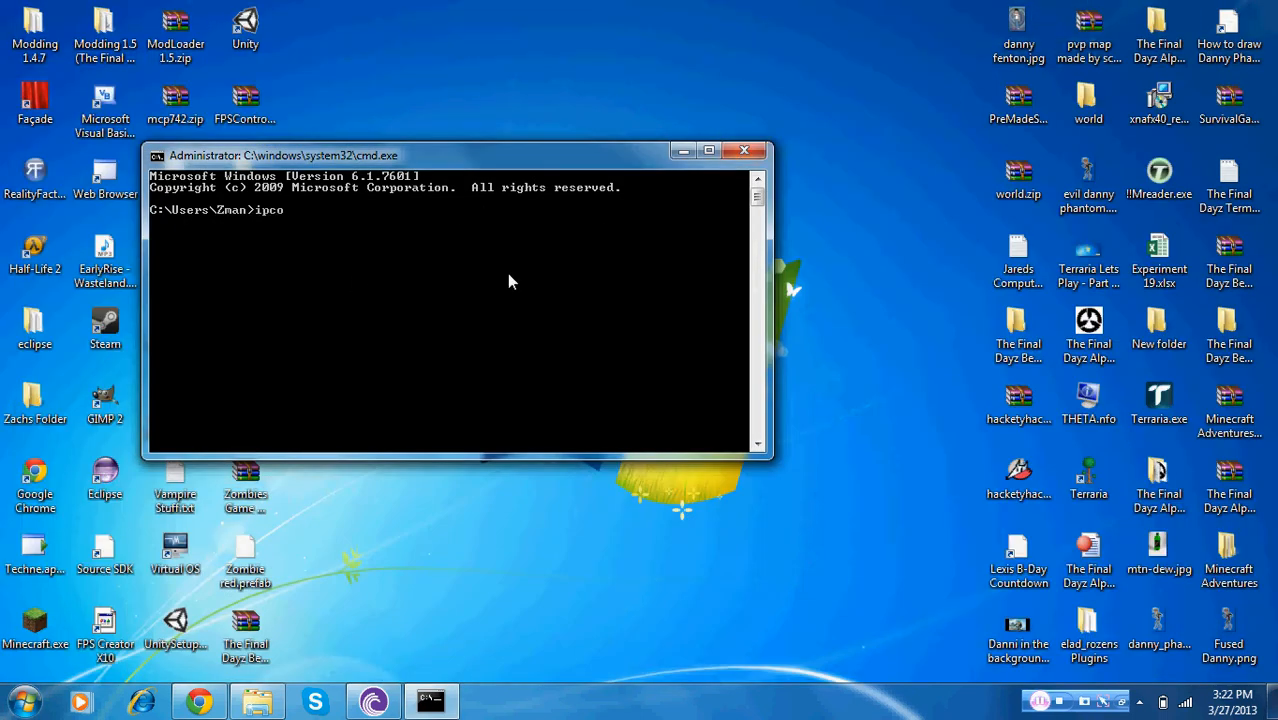
type("ipconfig")
key("Return")
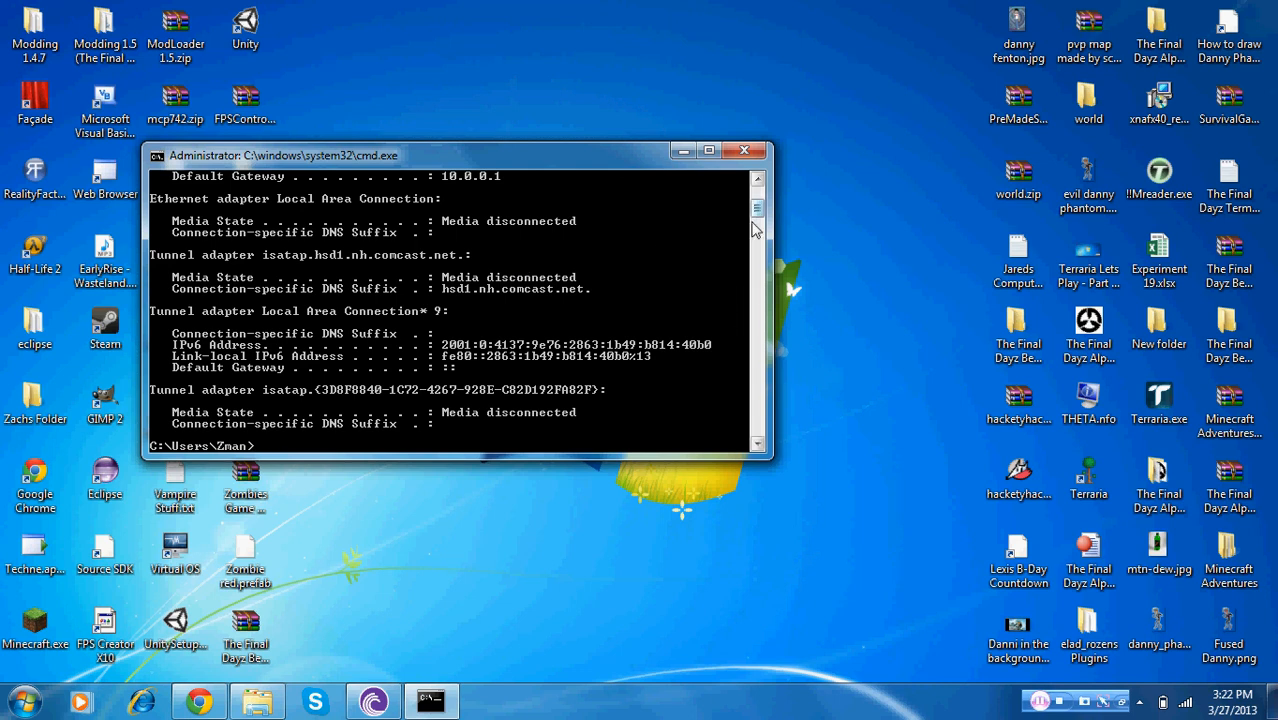
left_click_drag(757, 215, 757, 208)
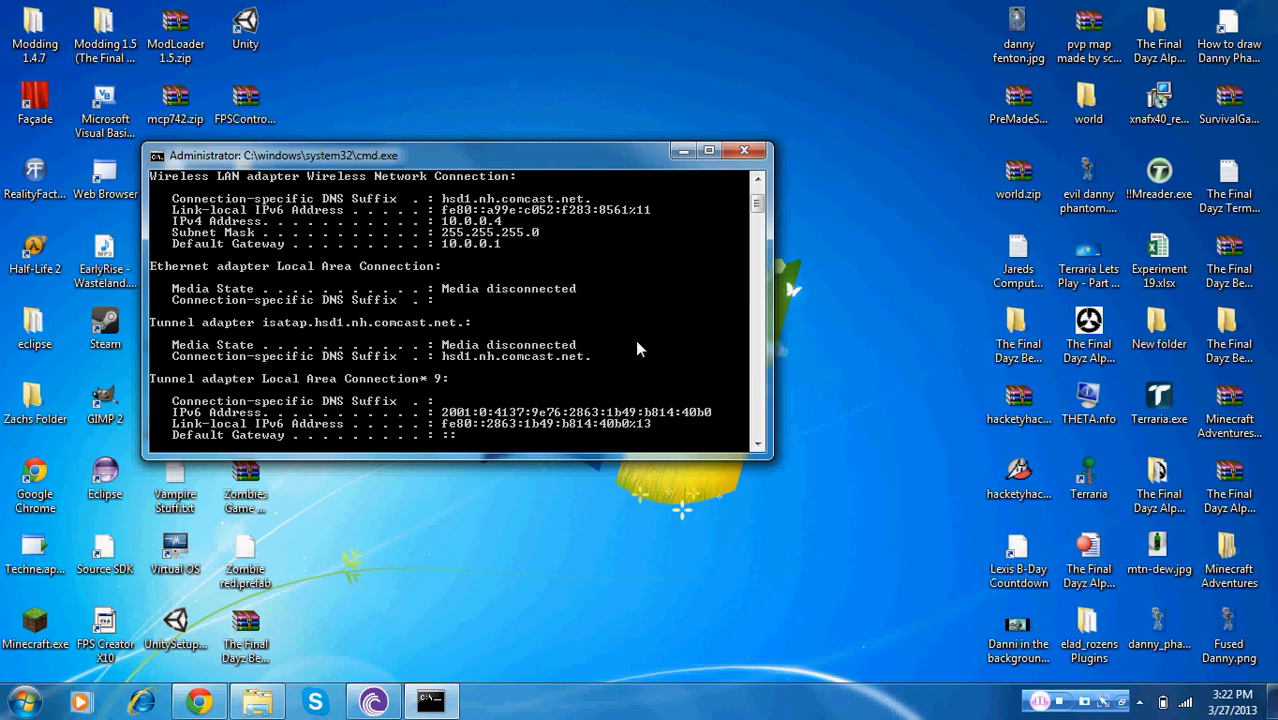
Minimize the Command Prompt and return to the router login page in the browser
left_click(744, 152)
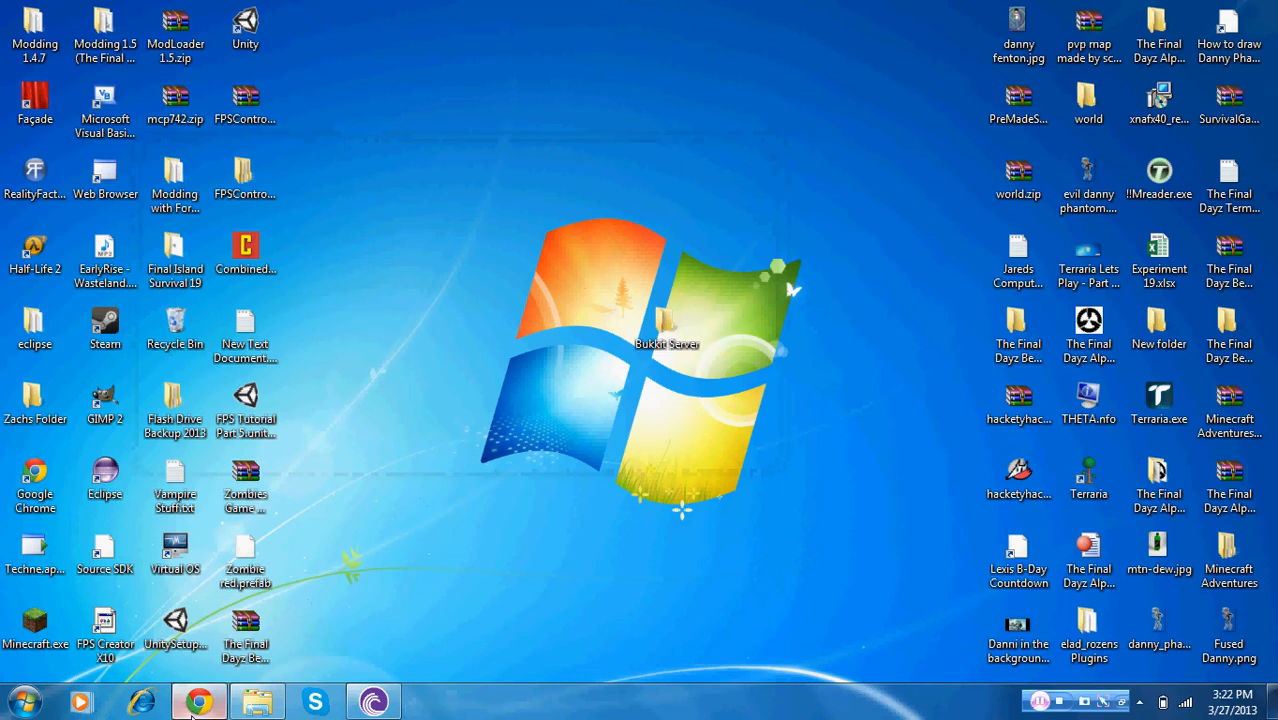
mouse_move(193, 715)
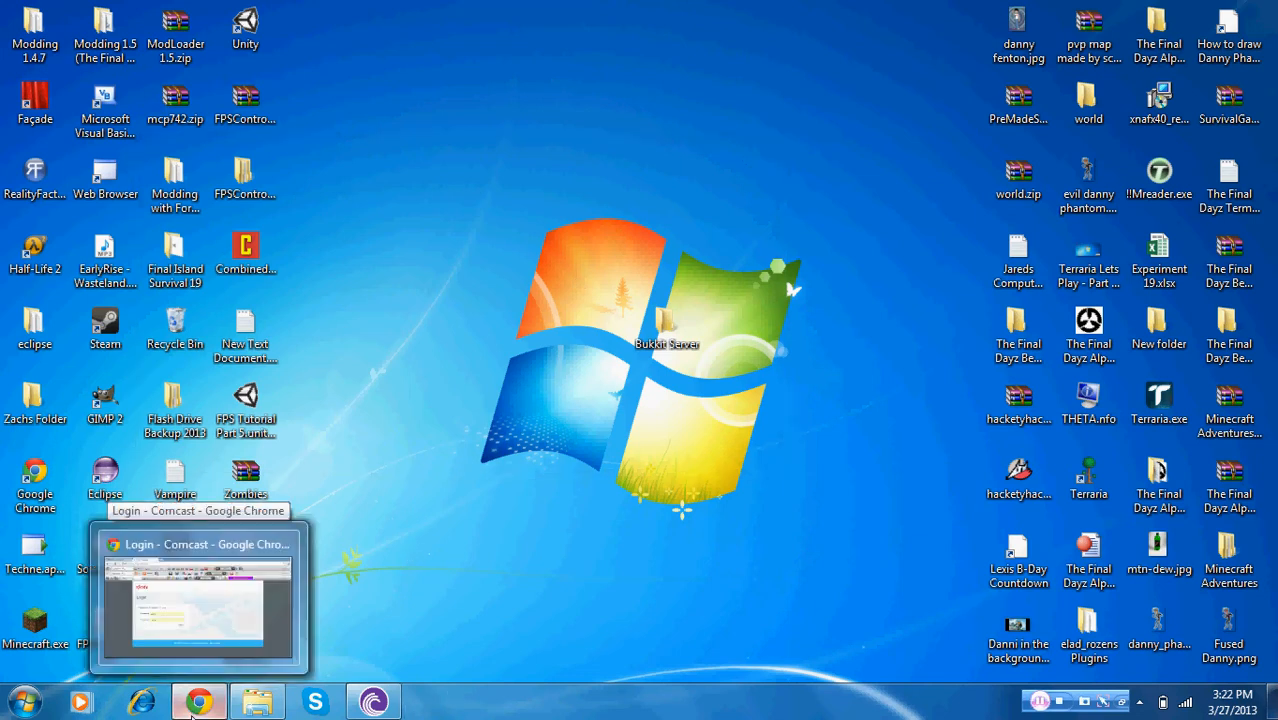
left_click(255, 652)
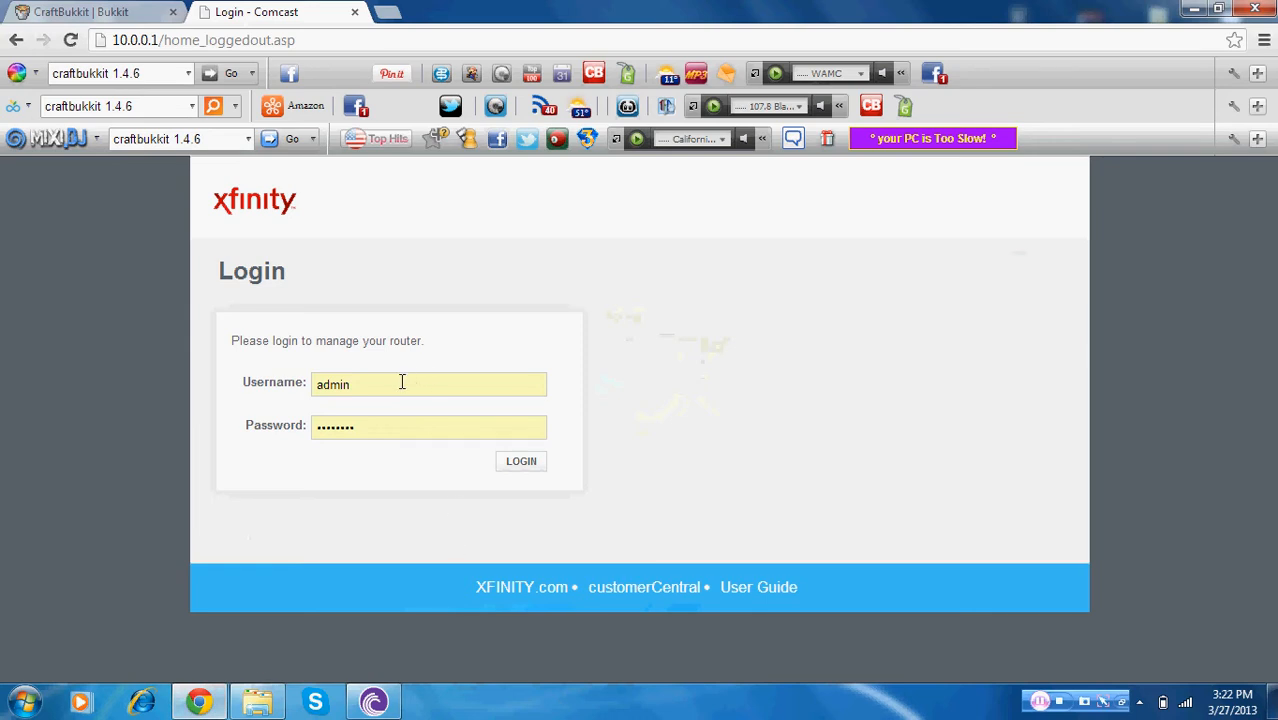
Log in to the router with the admin username and the router password
left_click_drag(399, 384, 321, 385)
key("ctrl+c")
left_click(380, 388)
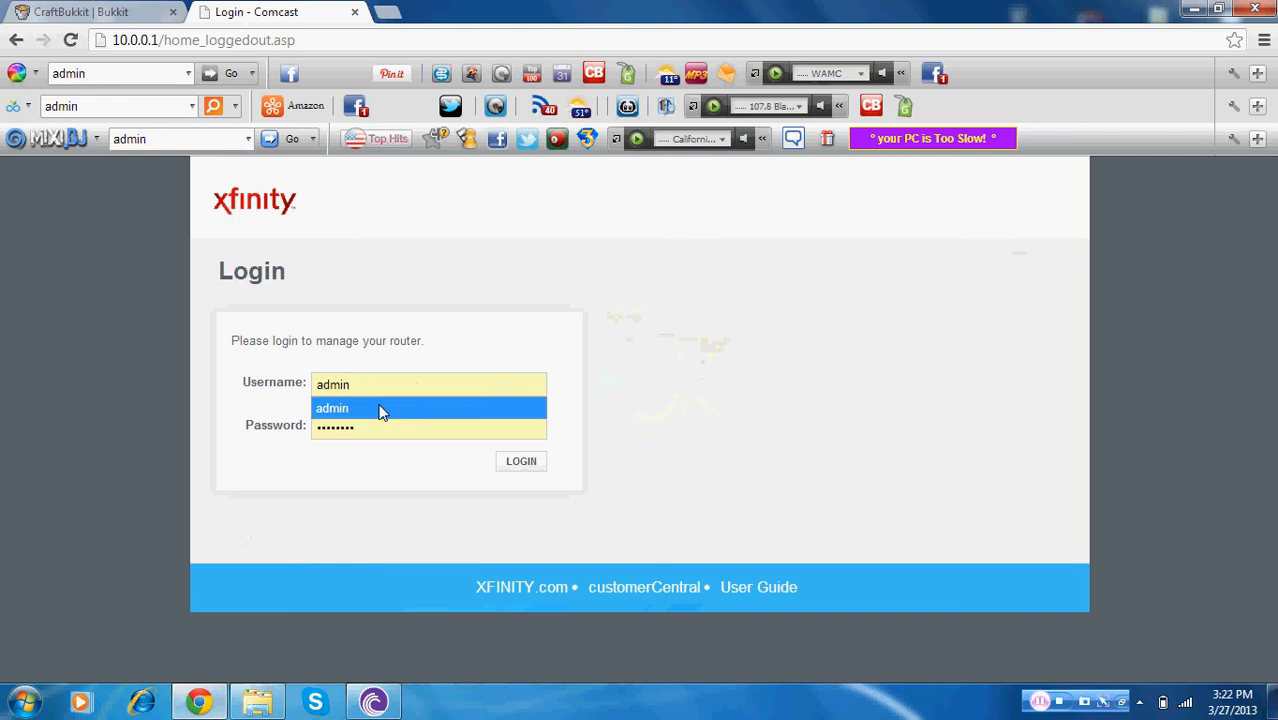
left_click(380, 407)
left_click_drag(380, 428, 291, 434)
key("ctrl+c")
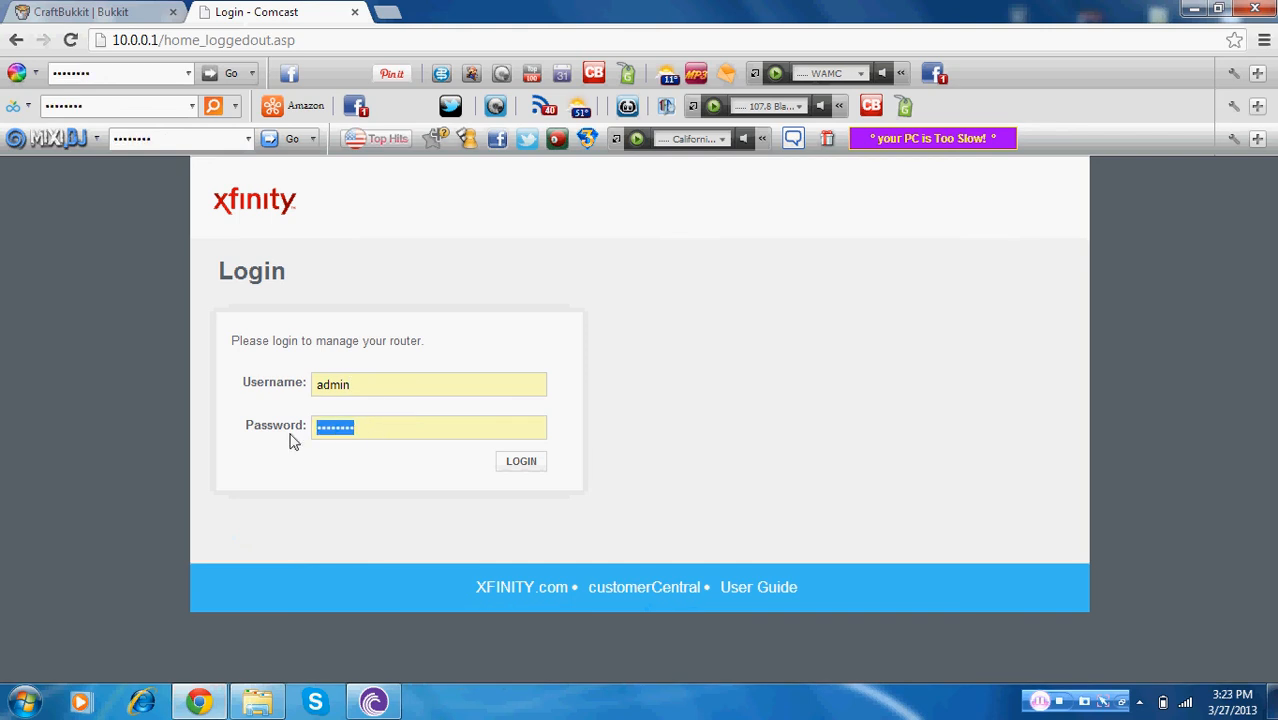
type("a")
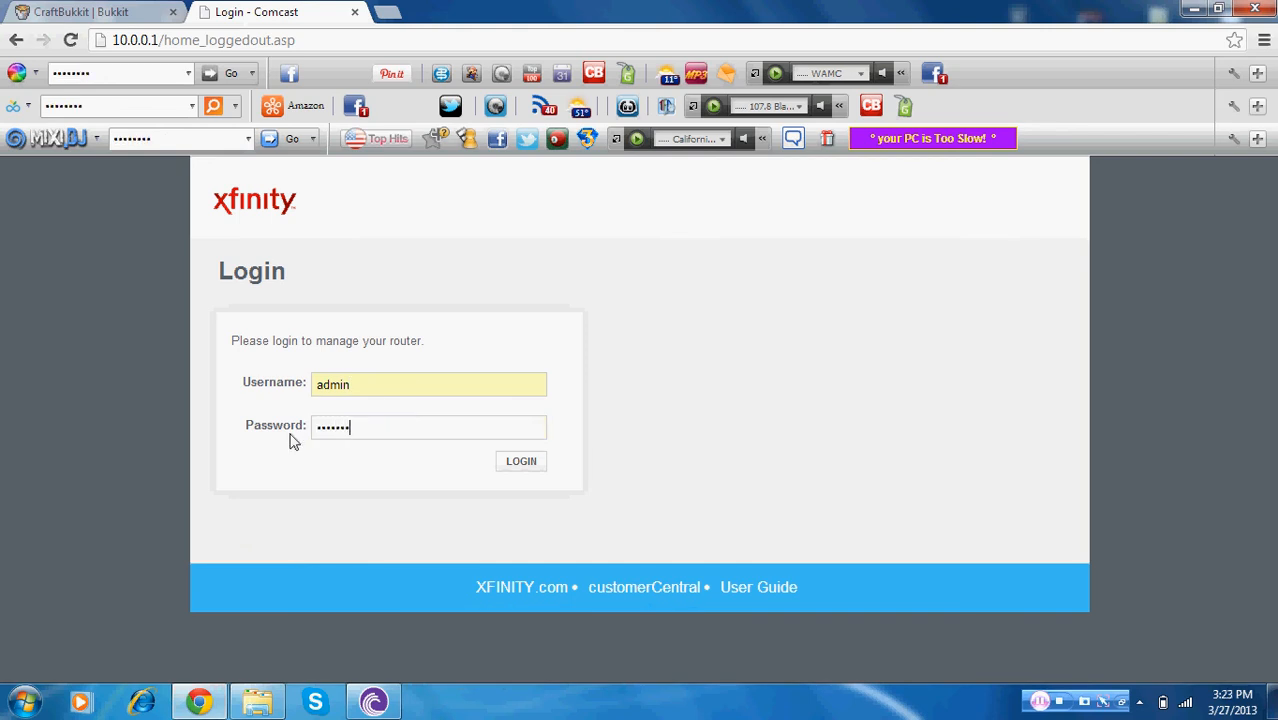
left_click(540, 469)
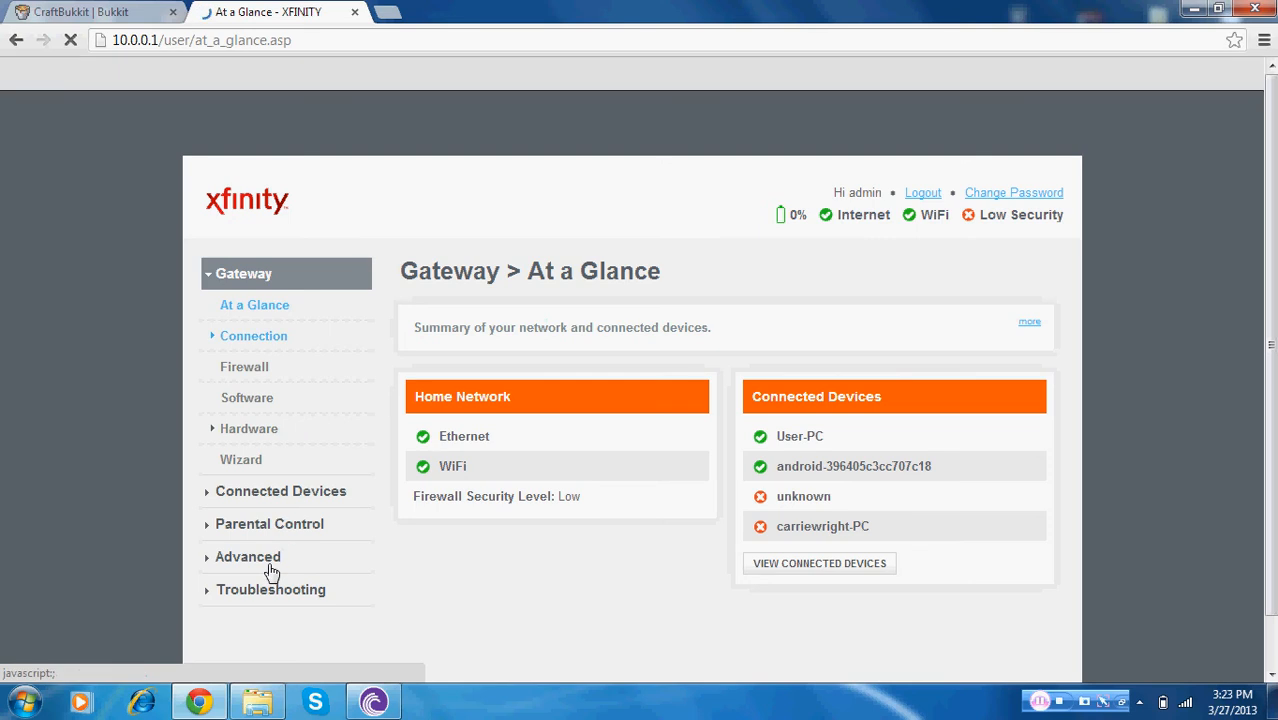
Add a new port forwarding service with Common Services set to Other and named Minecraft
left_click(268, 566)
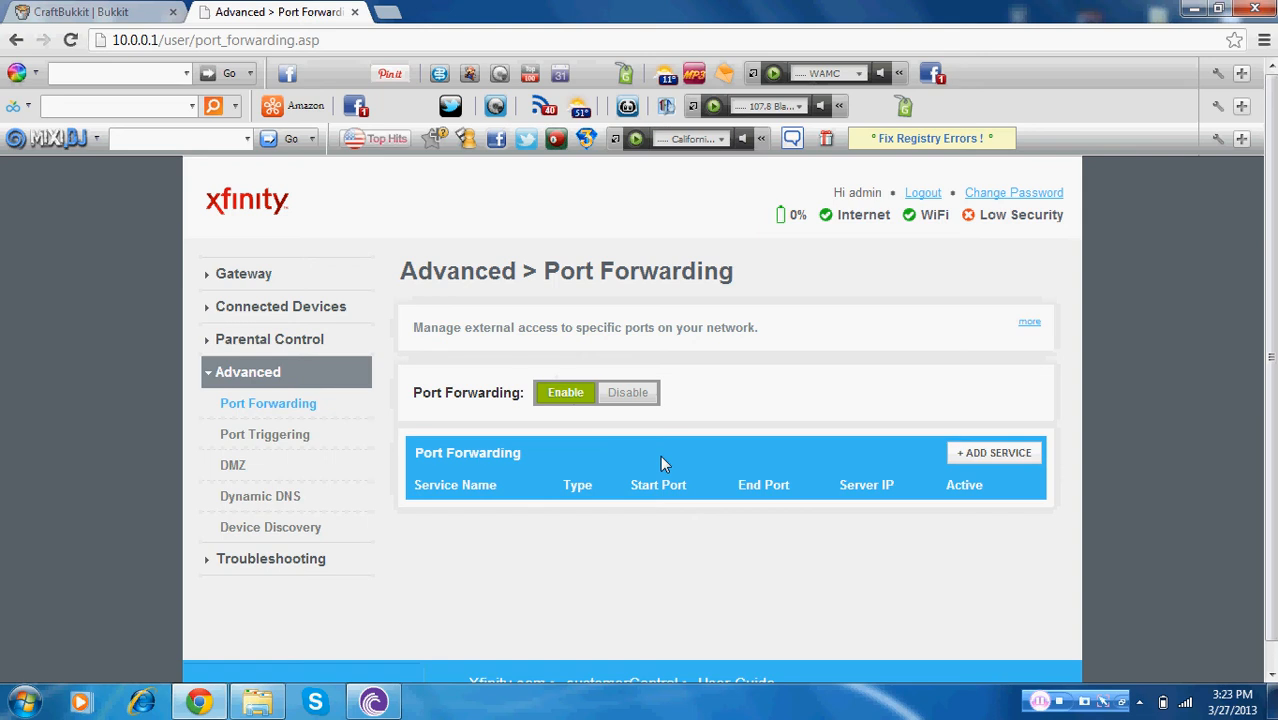
left_click(988, 458)
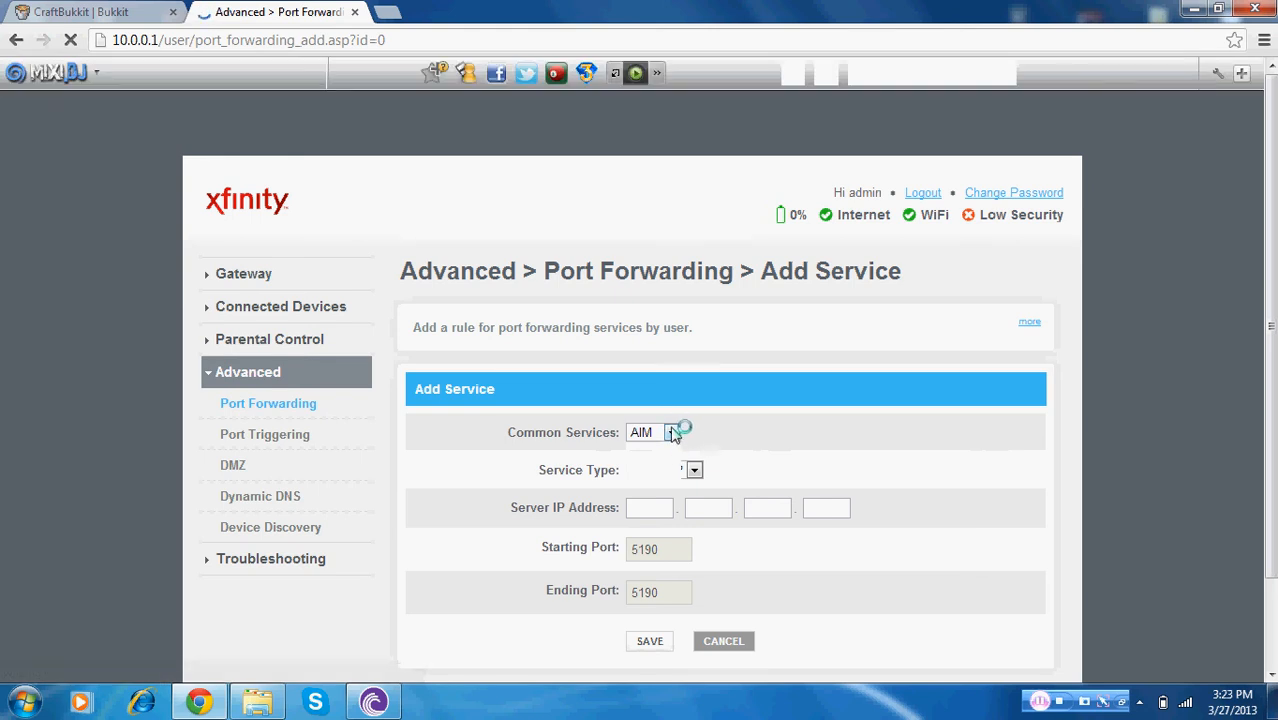
left_click(672, 432)
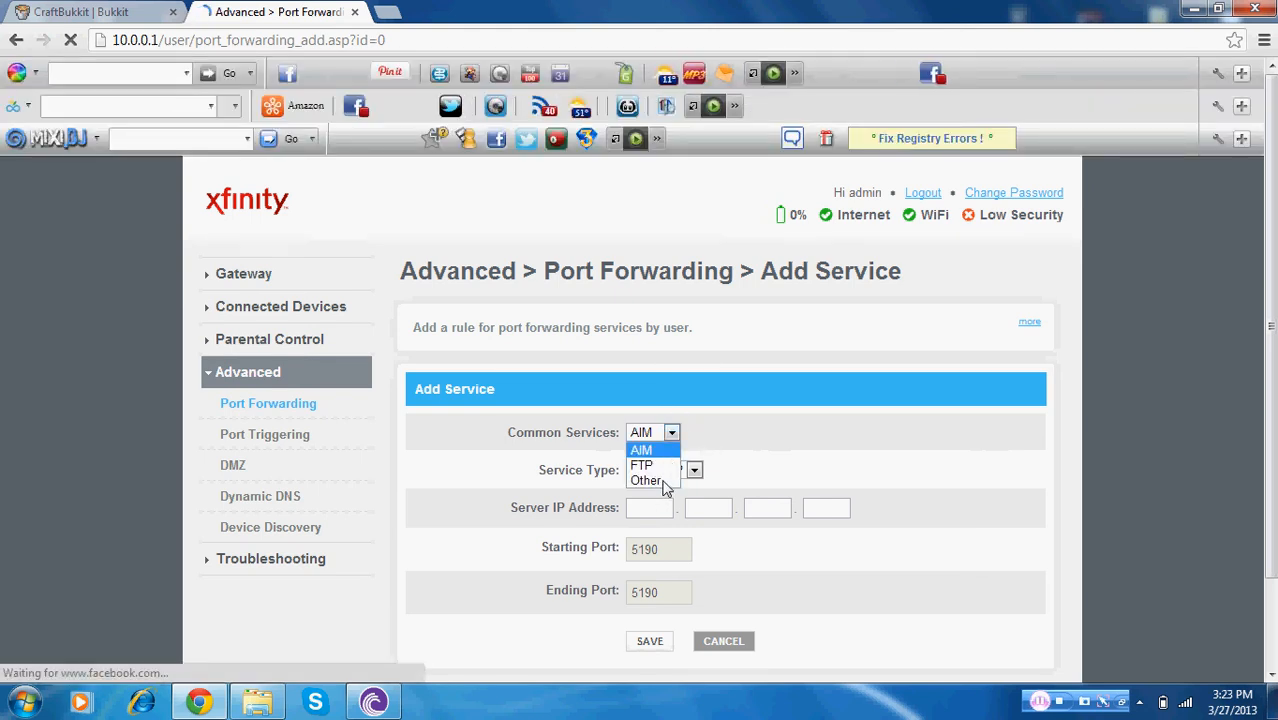
left_click(664, 482)
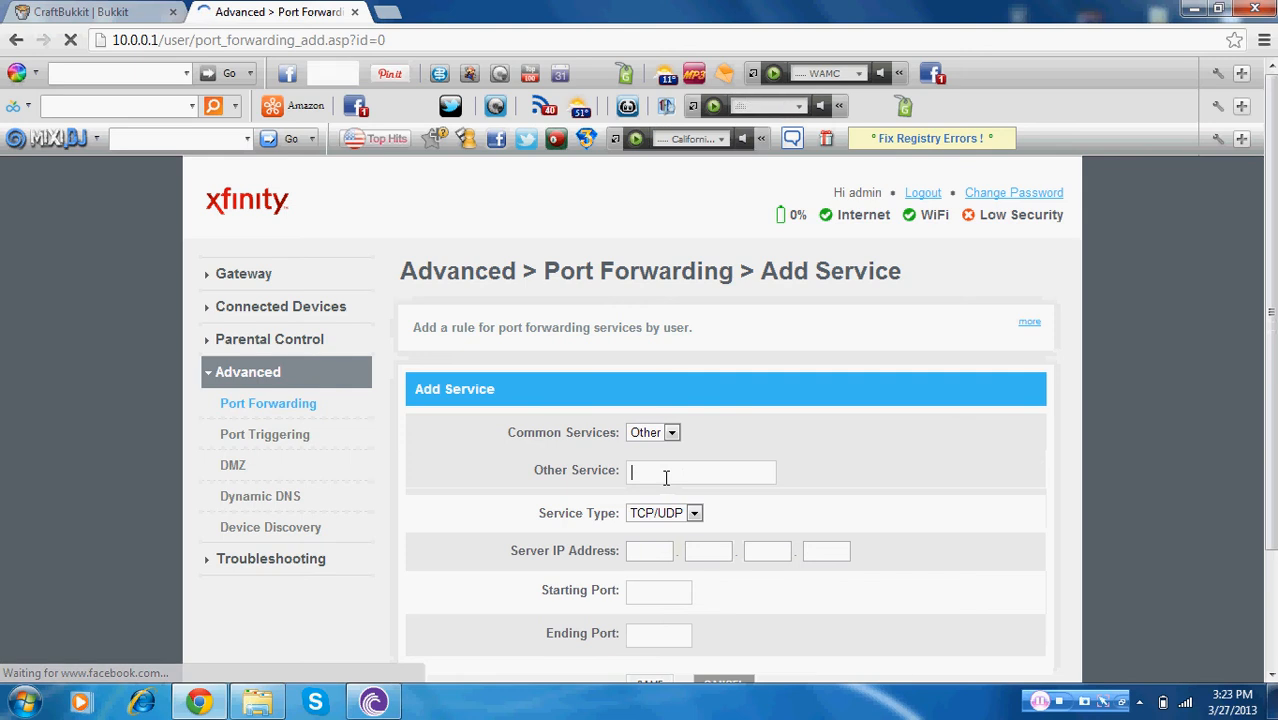
type("M")
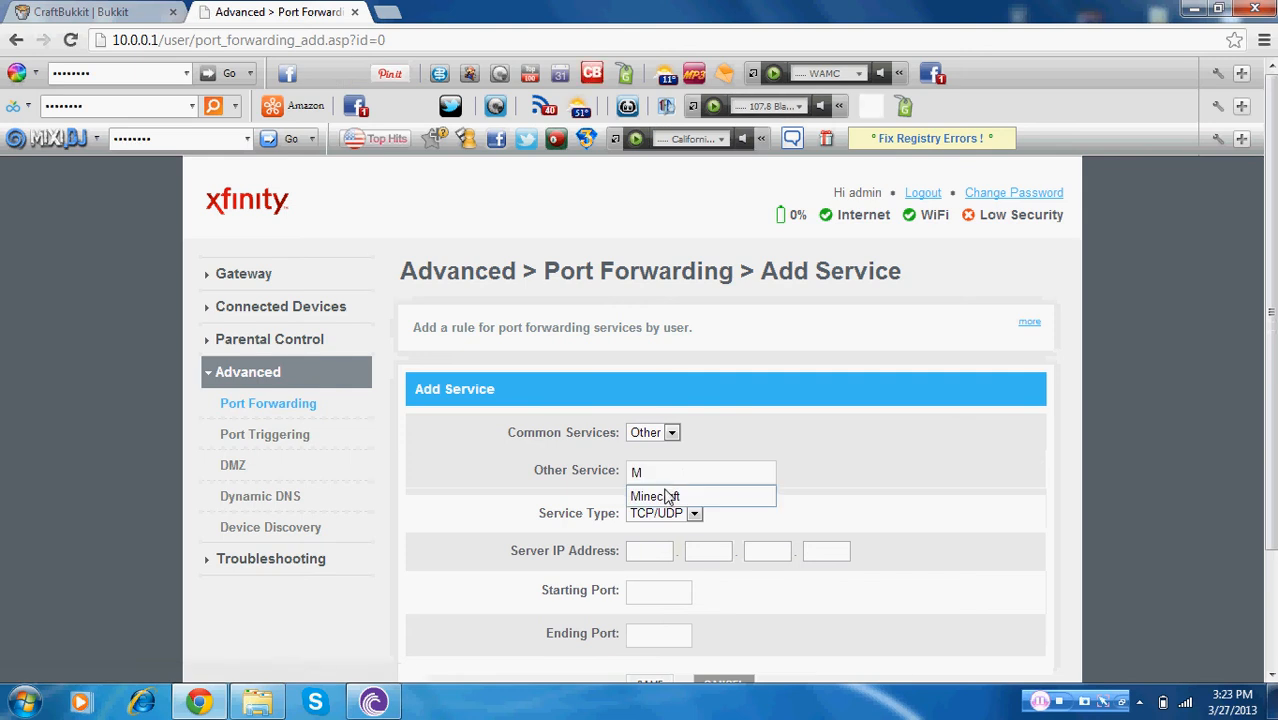
type("inecraft")
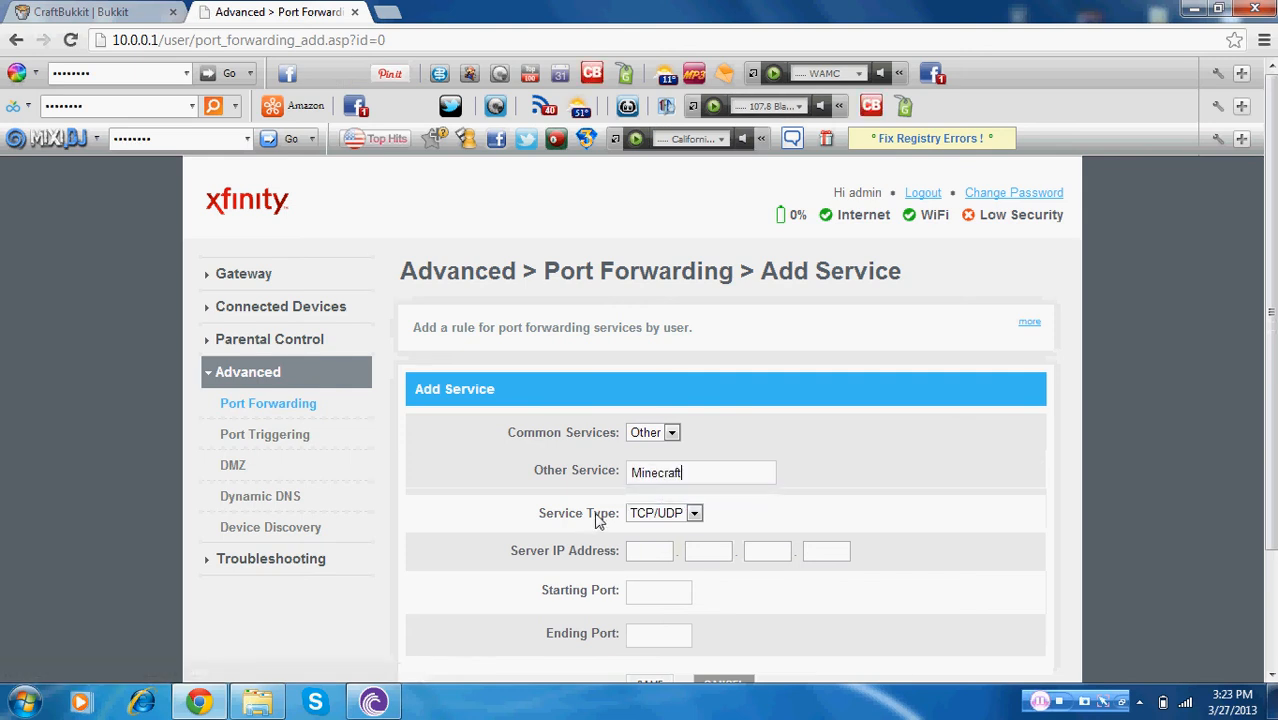
Open a new Command Prompt and run ipconfig again to check the computer's IPv4 address
left_click(655, 550)
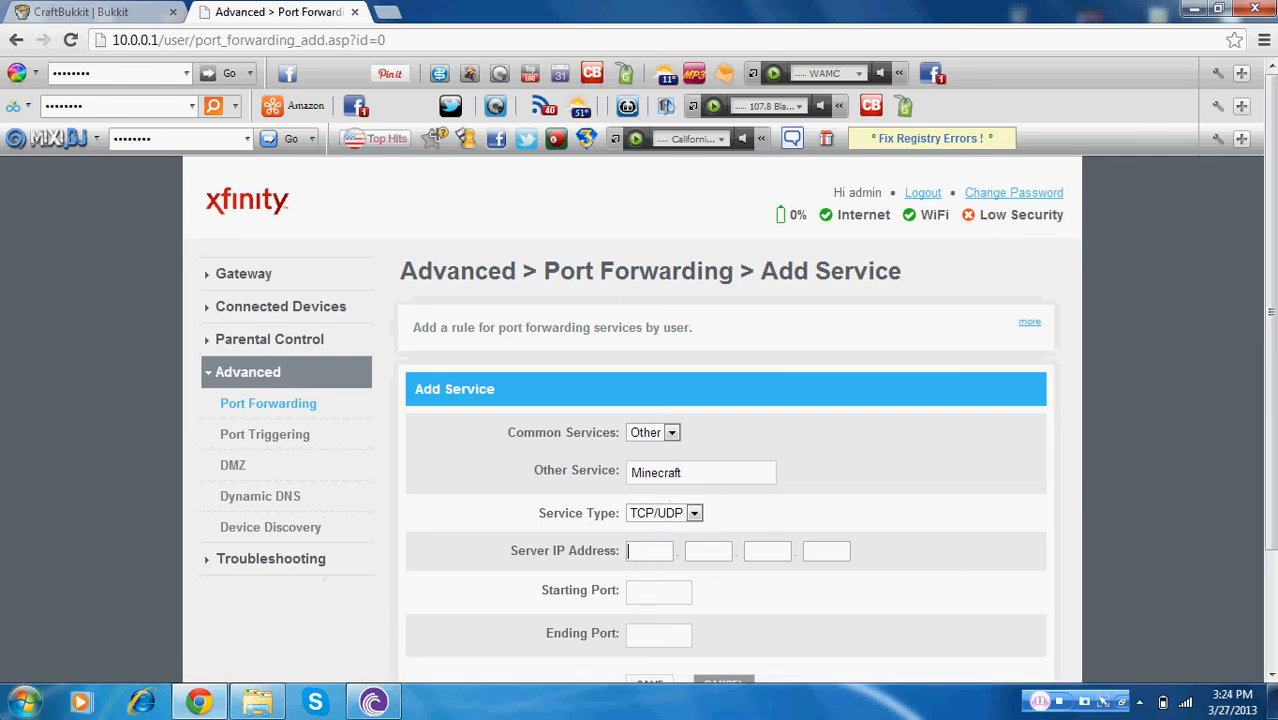
left_click(24, 701)
type("cmd")
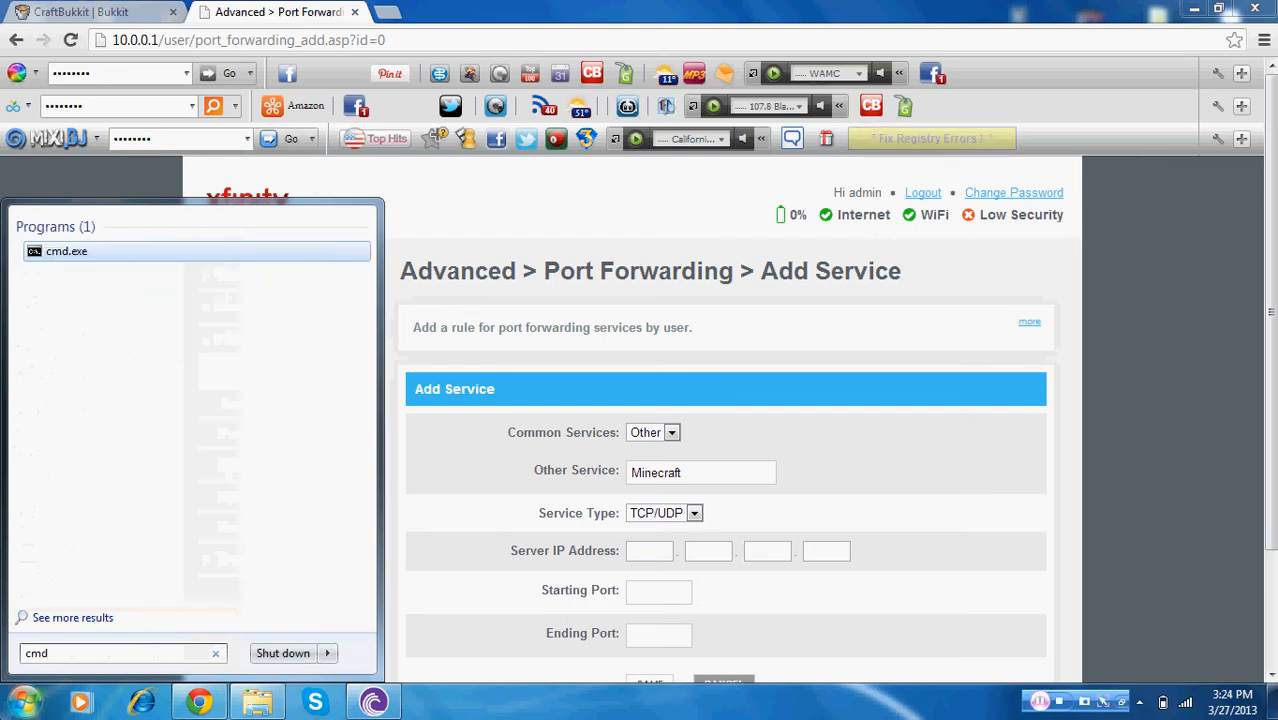
key("Return")
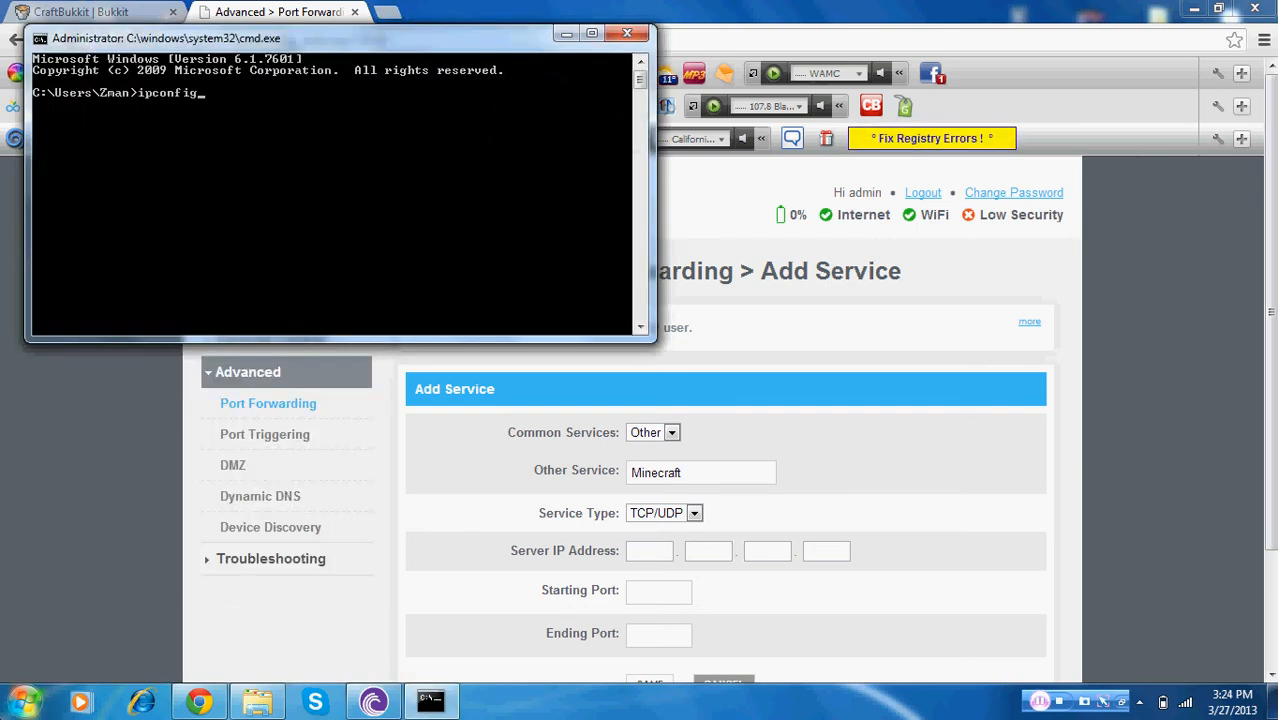
type("ipconfig")
key("Return")
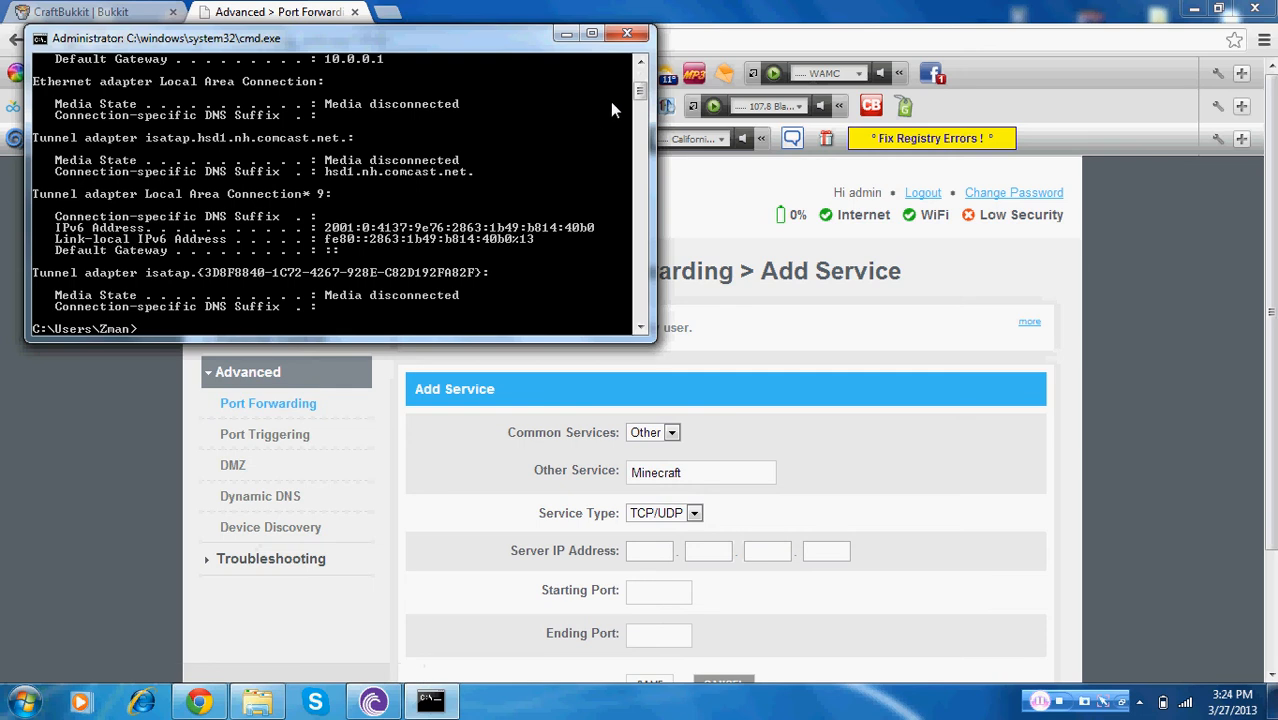
left_click(640, 62)
left_click(640, 62)
left_click(640, 62)
left_click(640, 62)
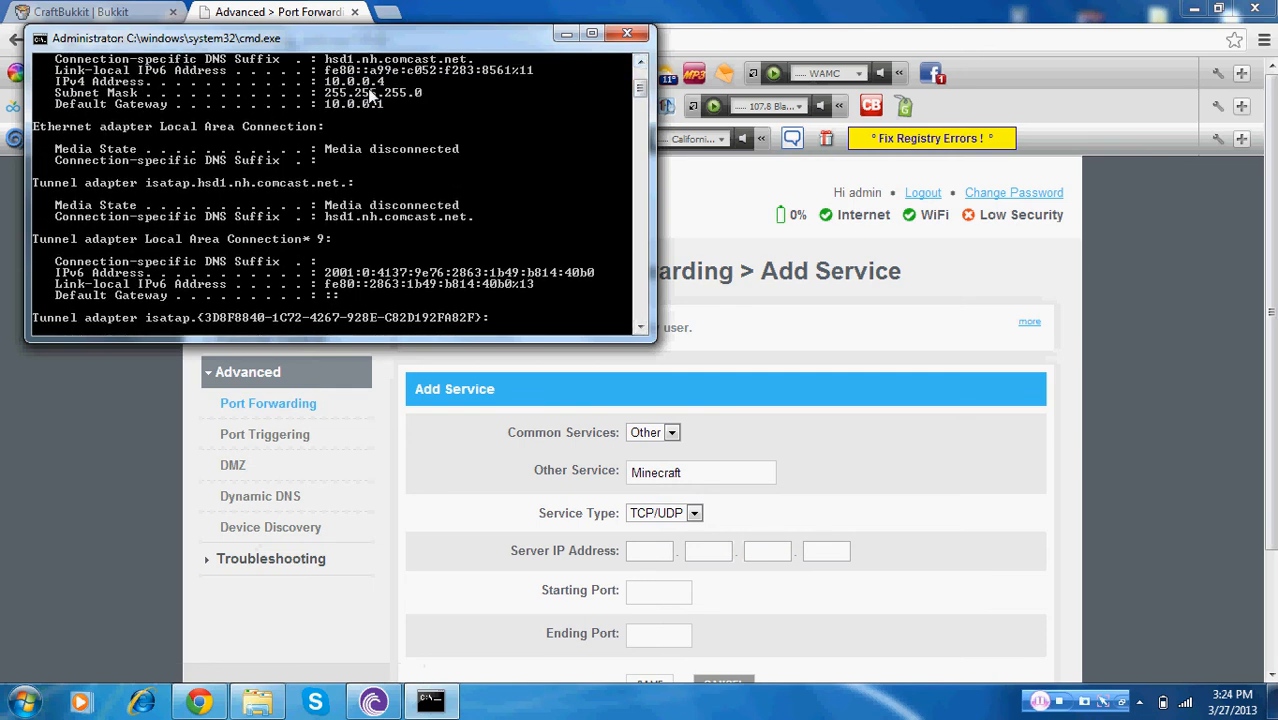
left_click(627, 33)
Set the forwarding rule's server IP address to 10.0.0.4
left_click(638, 544)
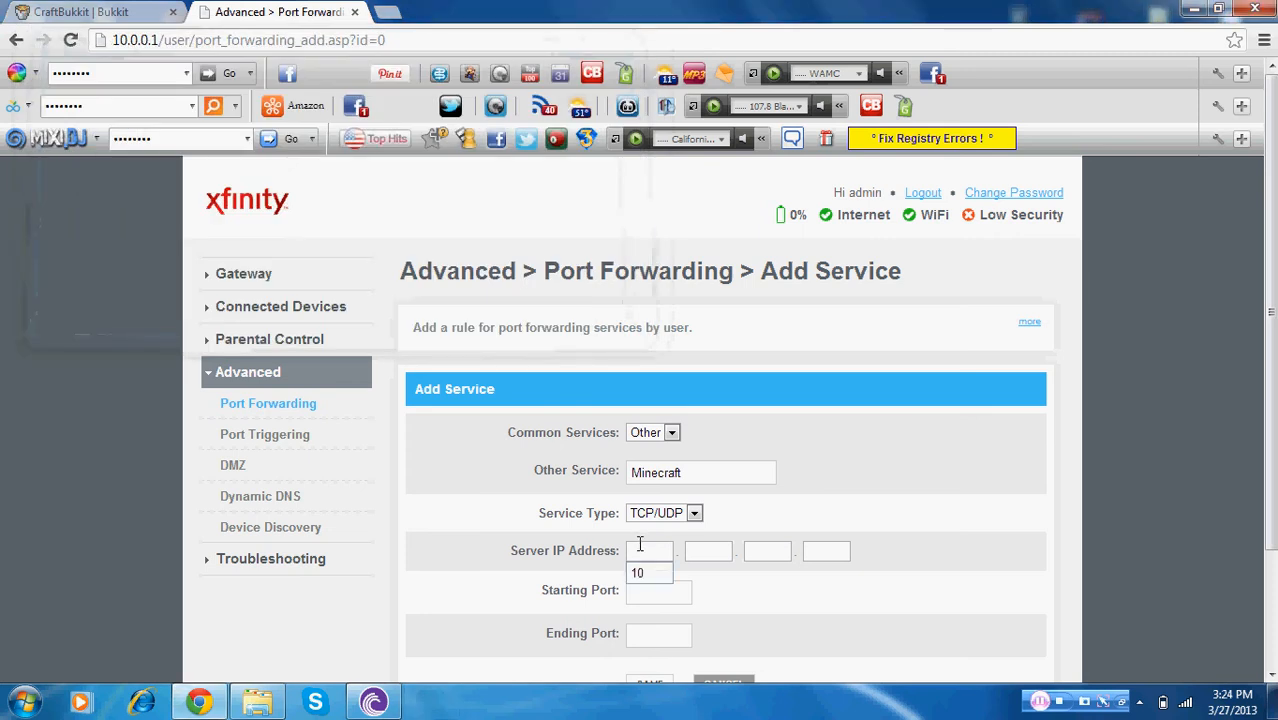
type("10")
left_click(707, 553)
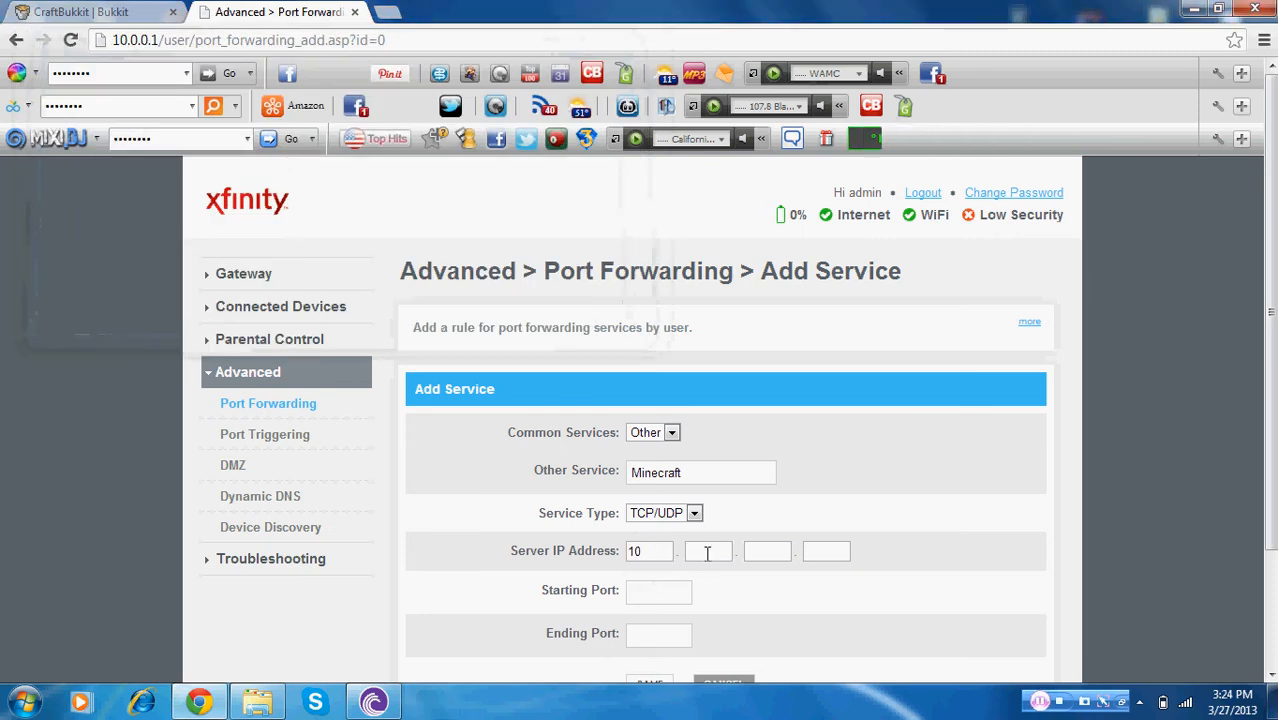
type("0")
left_click(714, 578)
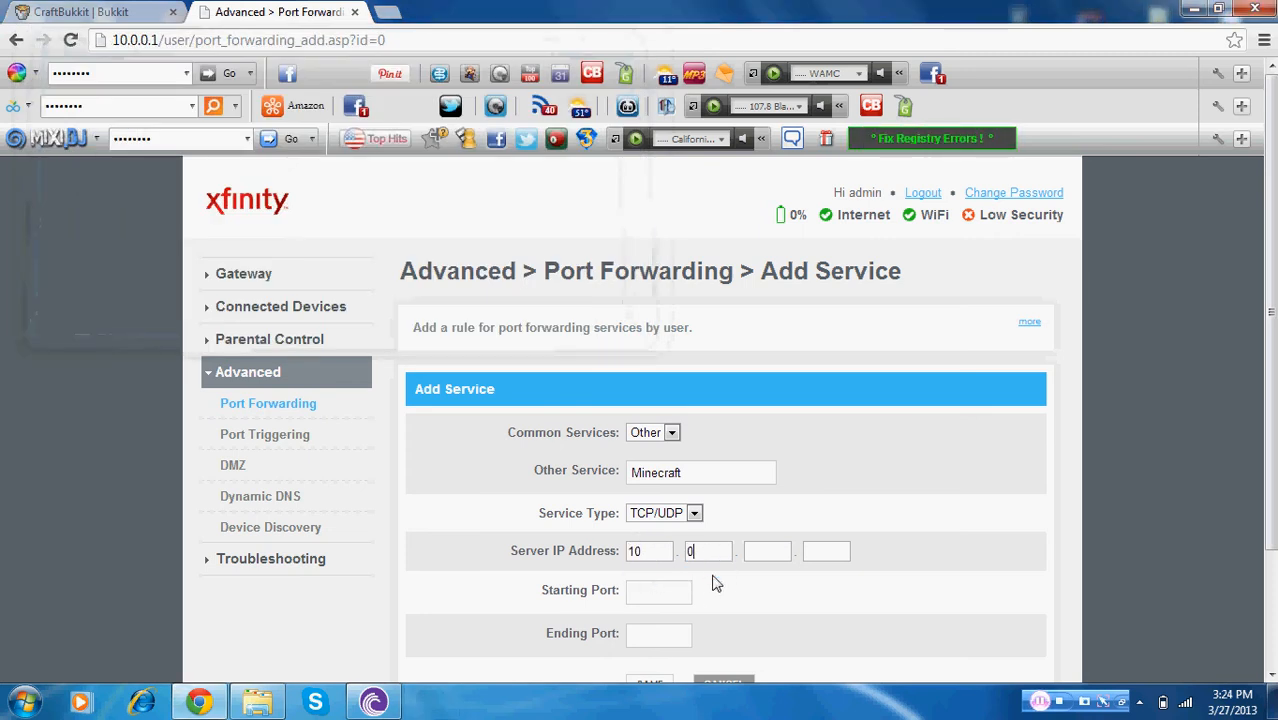
type("0")
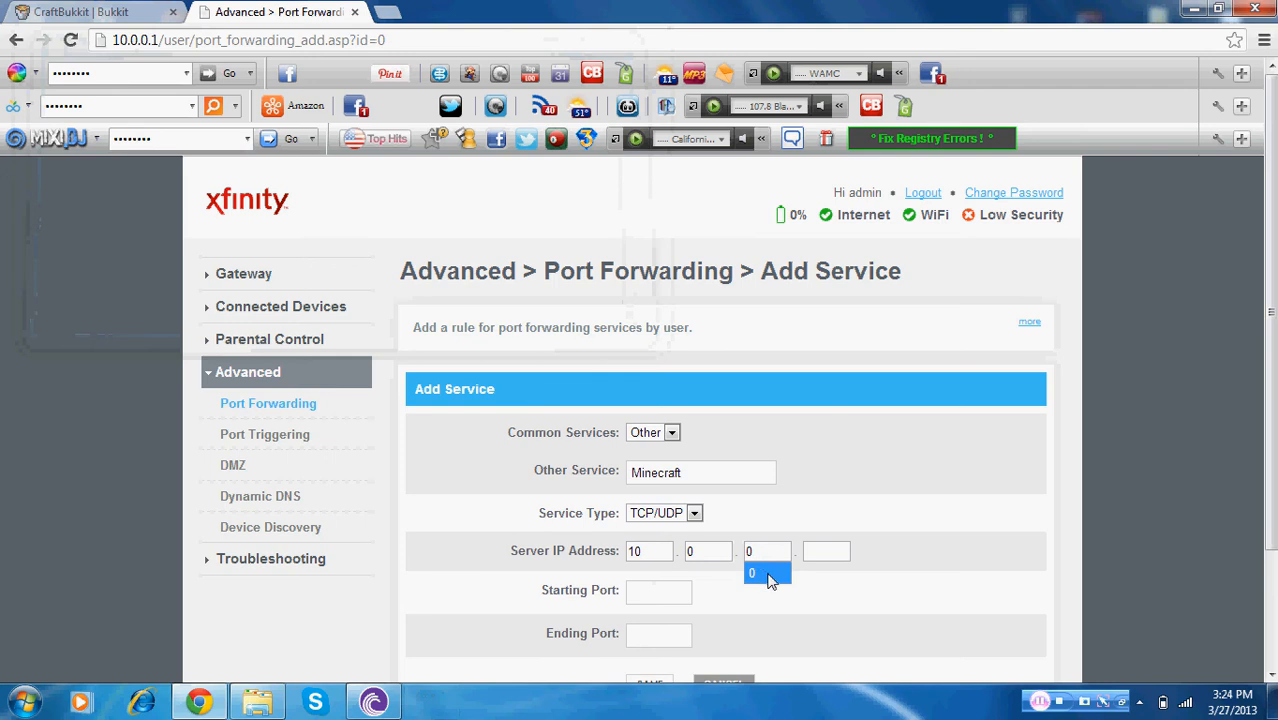
left_click(748, 569)
left_click(825, 545)
type("4")
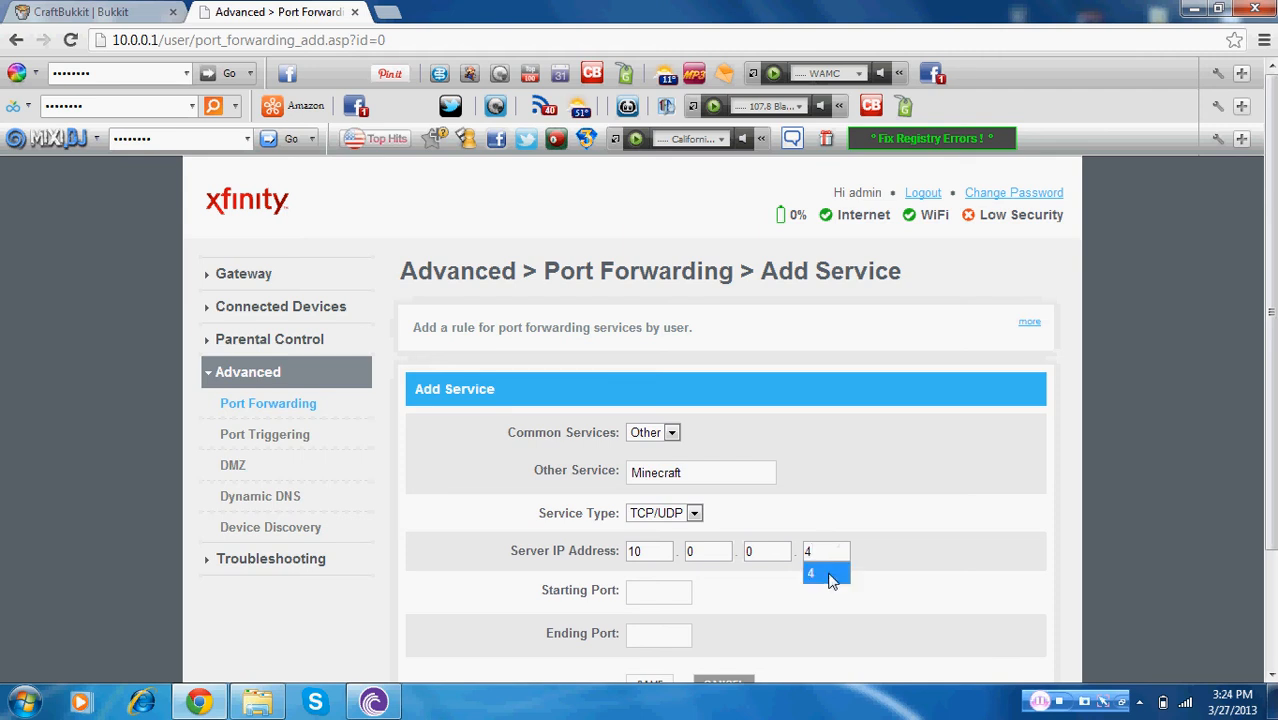
left_click(828, 574)
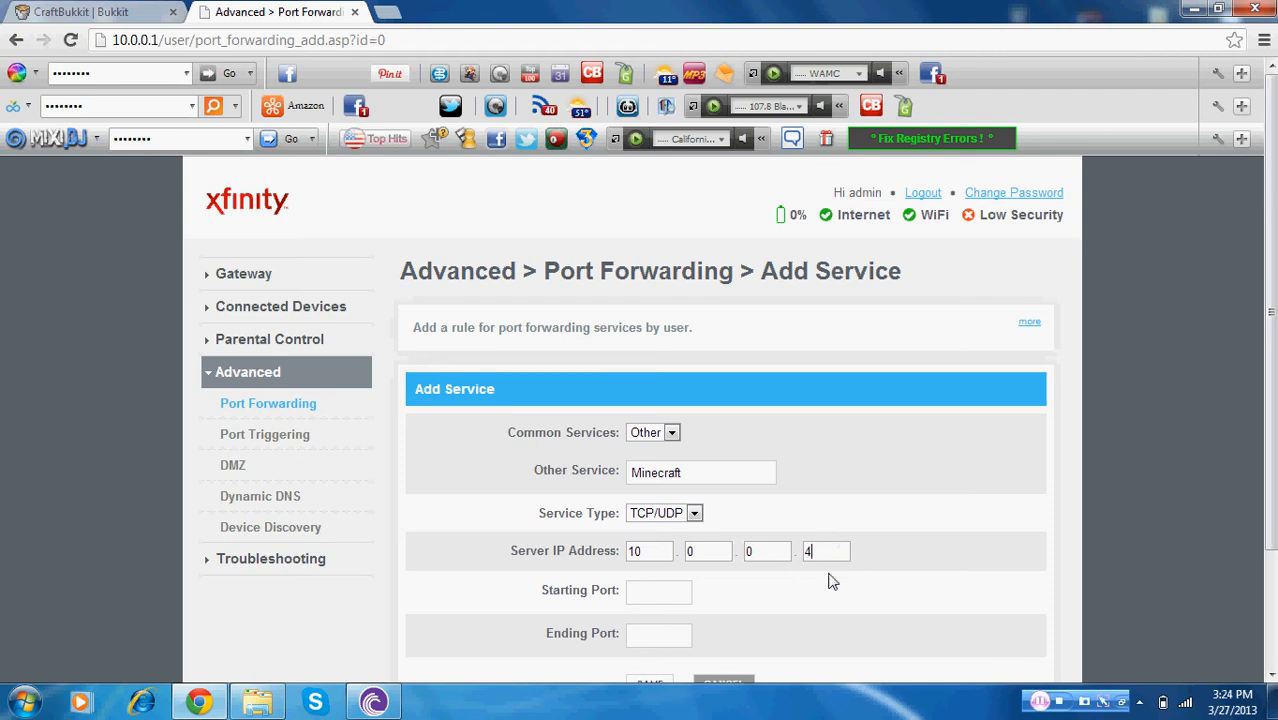
Set the starting port to 25565
left_click(655, 590)
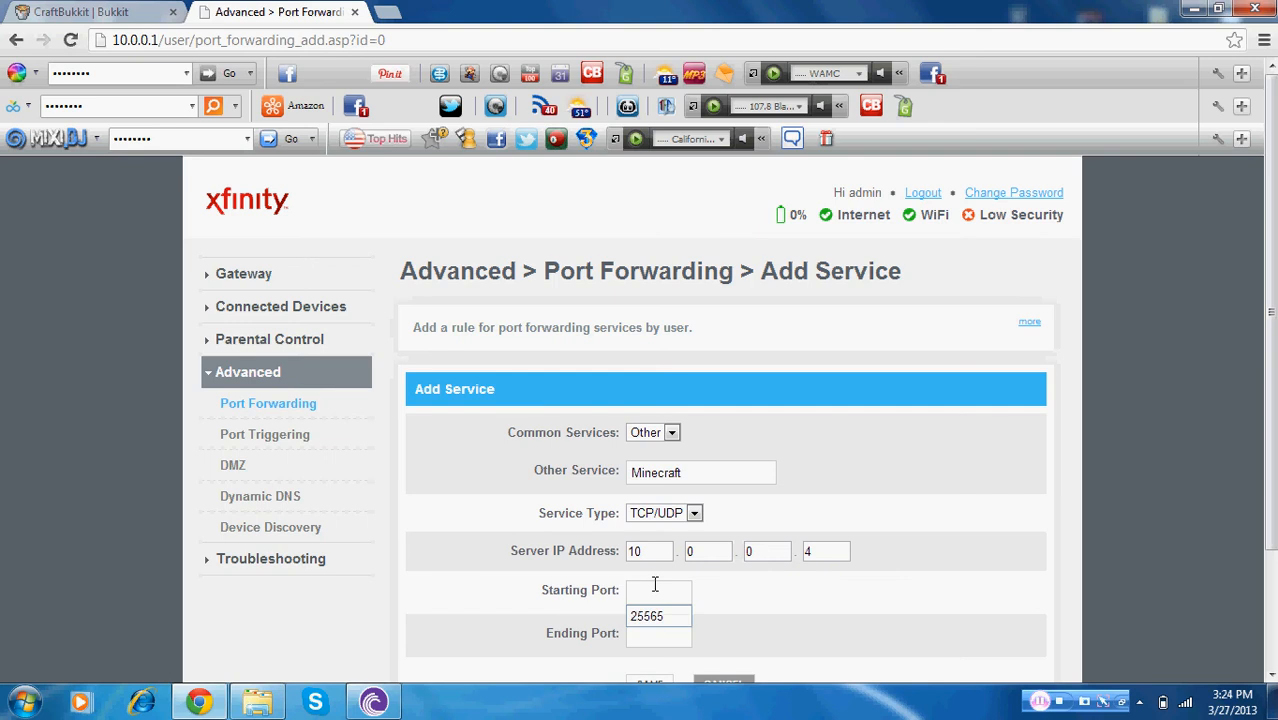
type("2556")
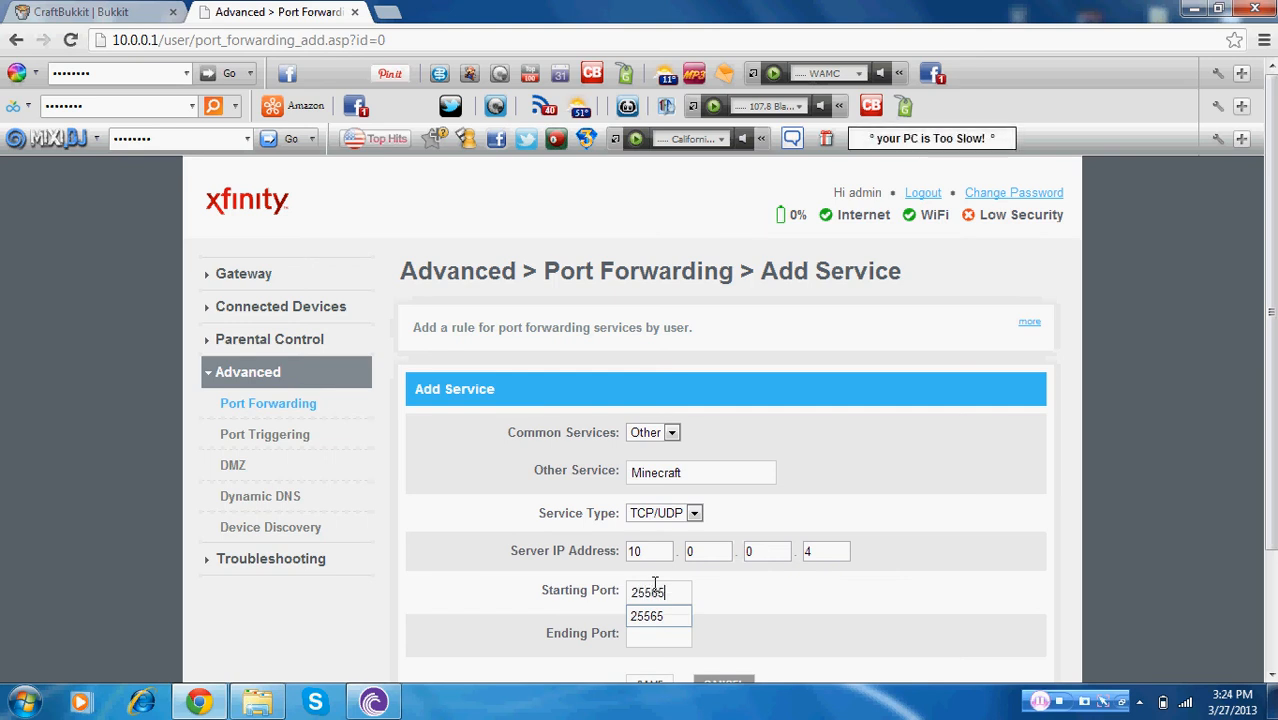
type("5")
Set the ending port to 25565 and save the Minecraft port forwarding rule
left_click(667, 618)
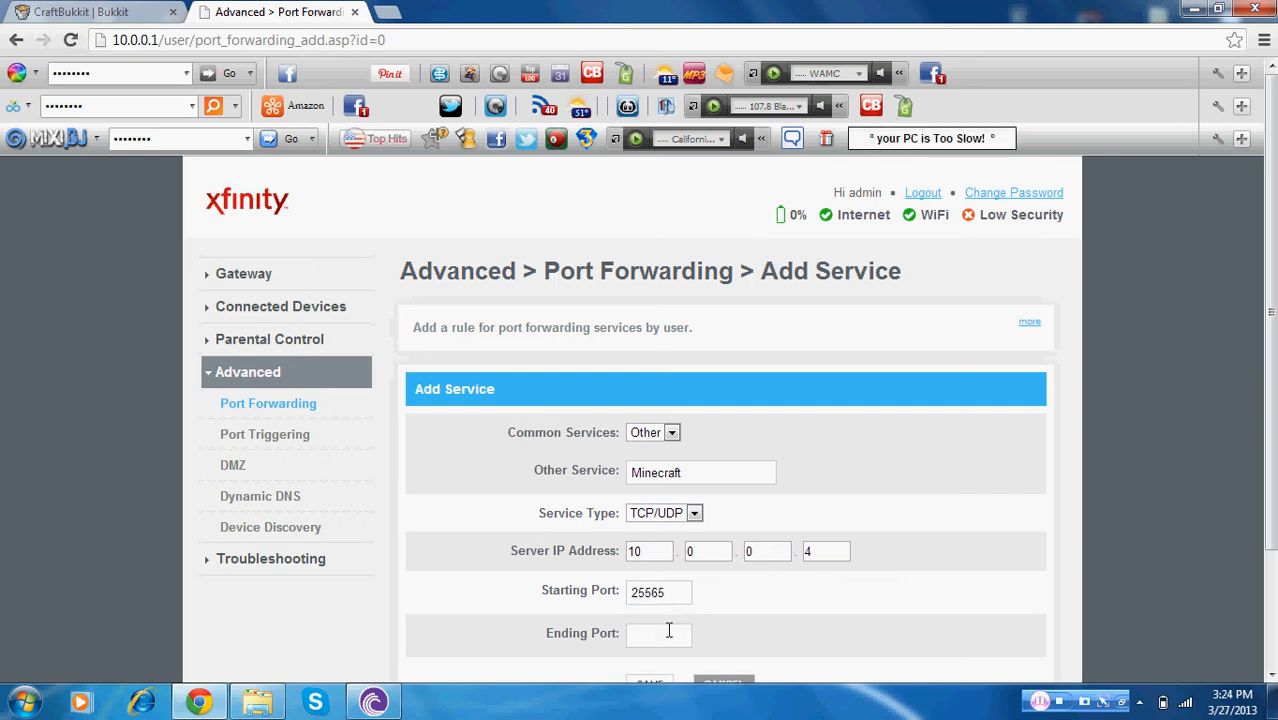
left_click(669, 630)
type("255")
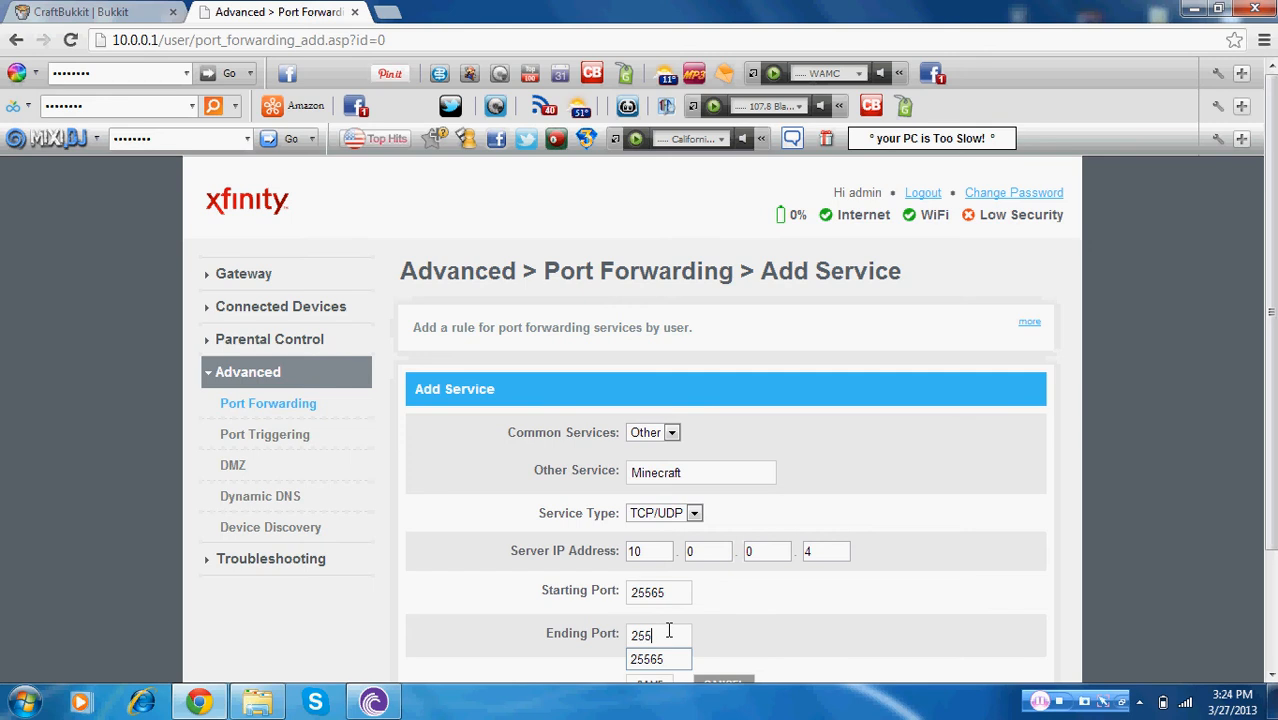
type("65")
left_click(658, 659)
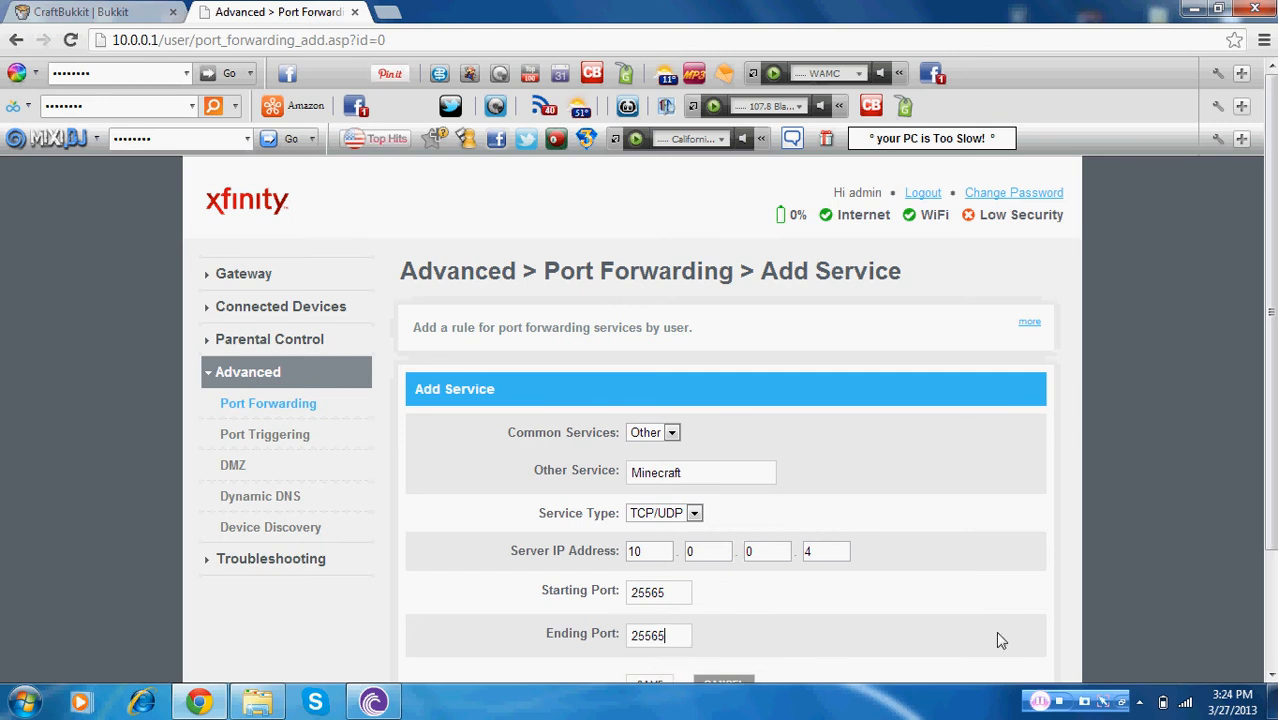
scroll(881, 373, "down", 1)
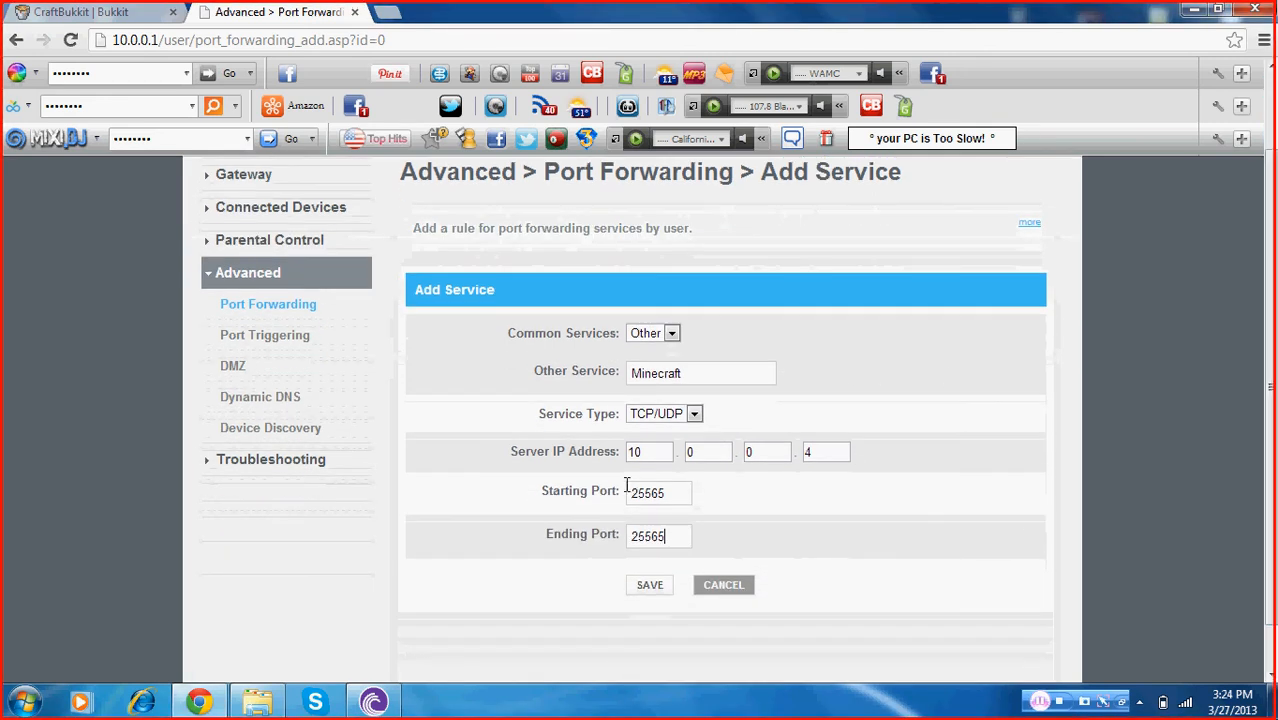
left_click(650, 587)
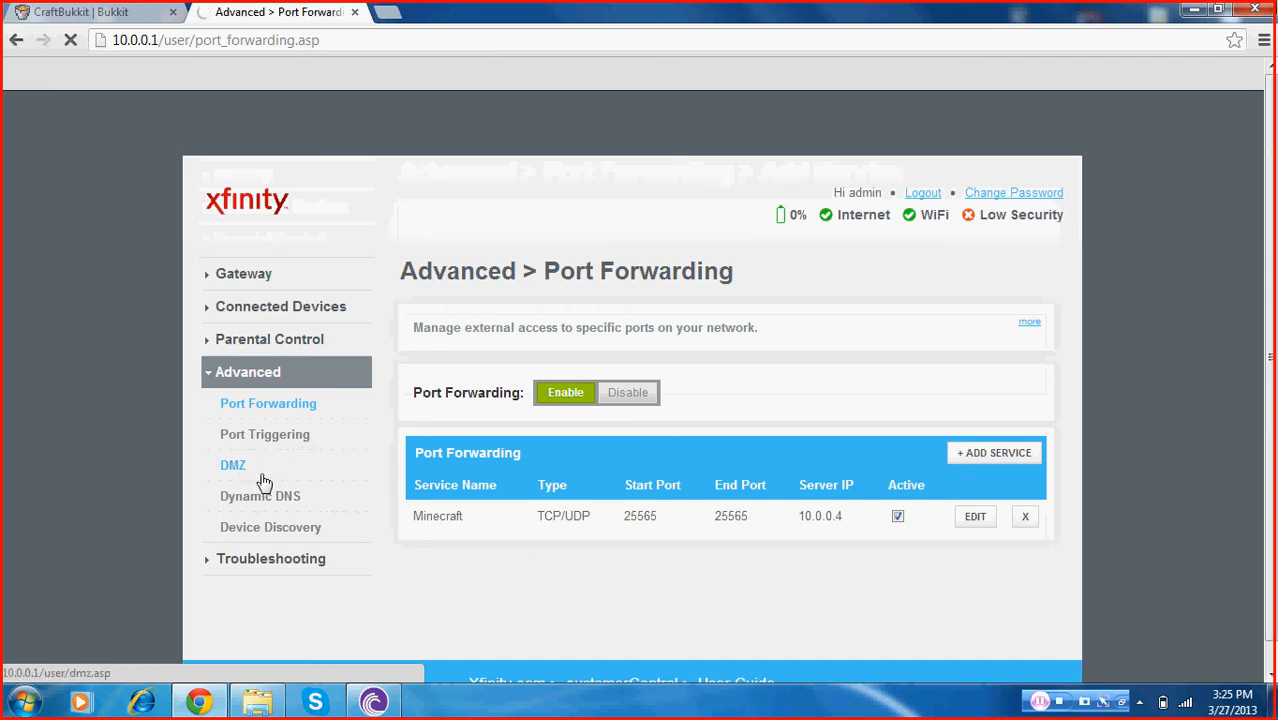
Review the router's DMZ, Dynamic DNS and Device Discovery settings pages
left_click(233, 466)
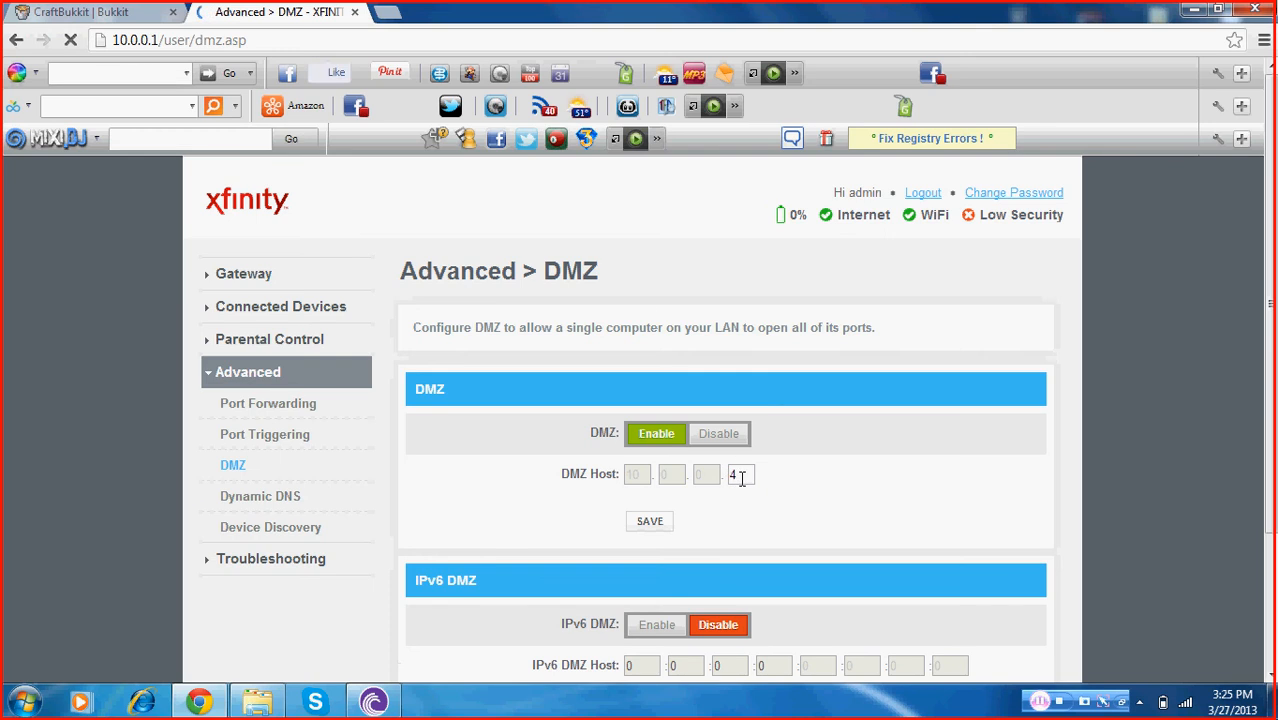
left_click(296, 505)
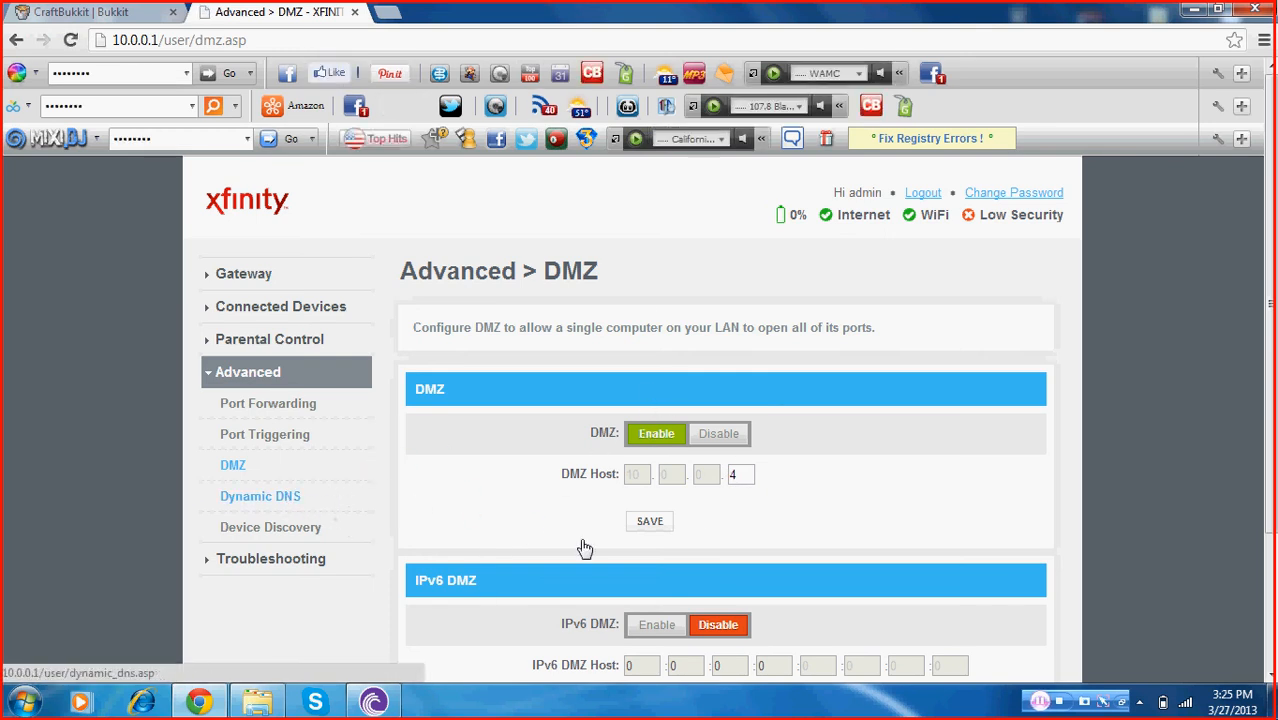
left_click(273, 499)
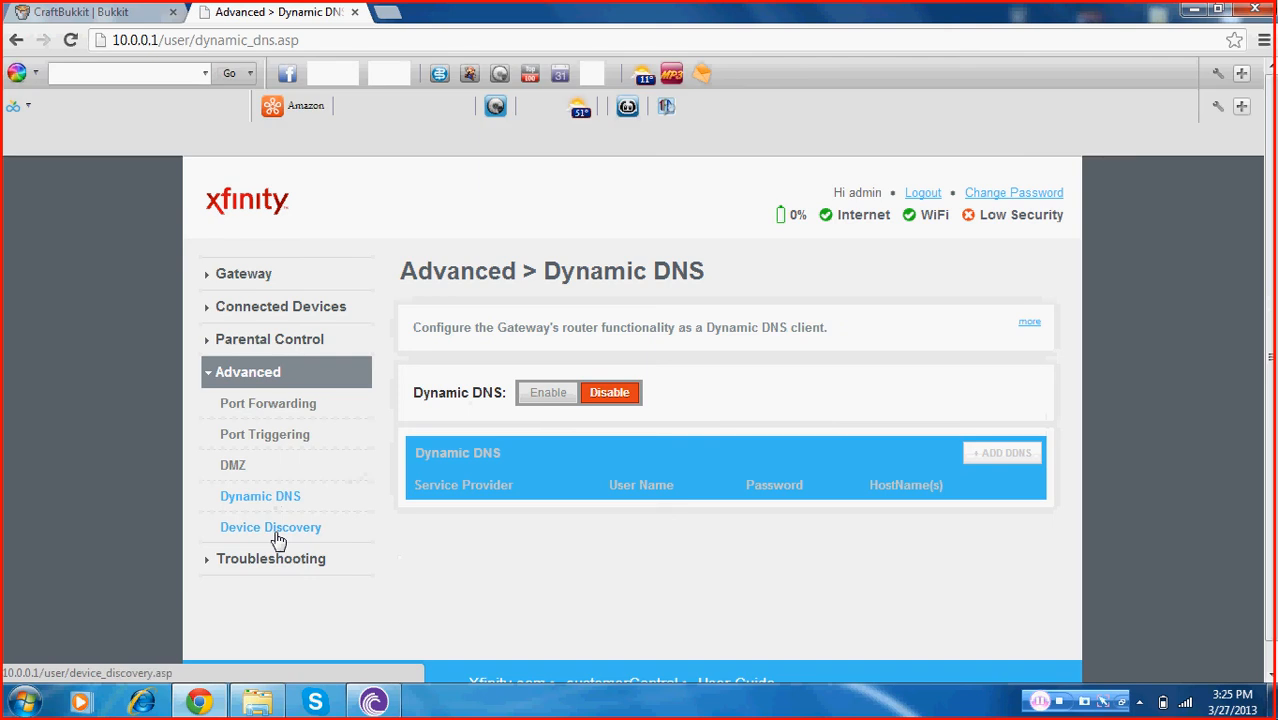
left_click(278, 530)
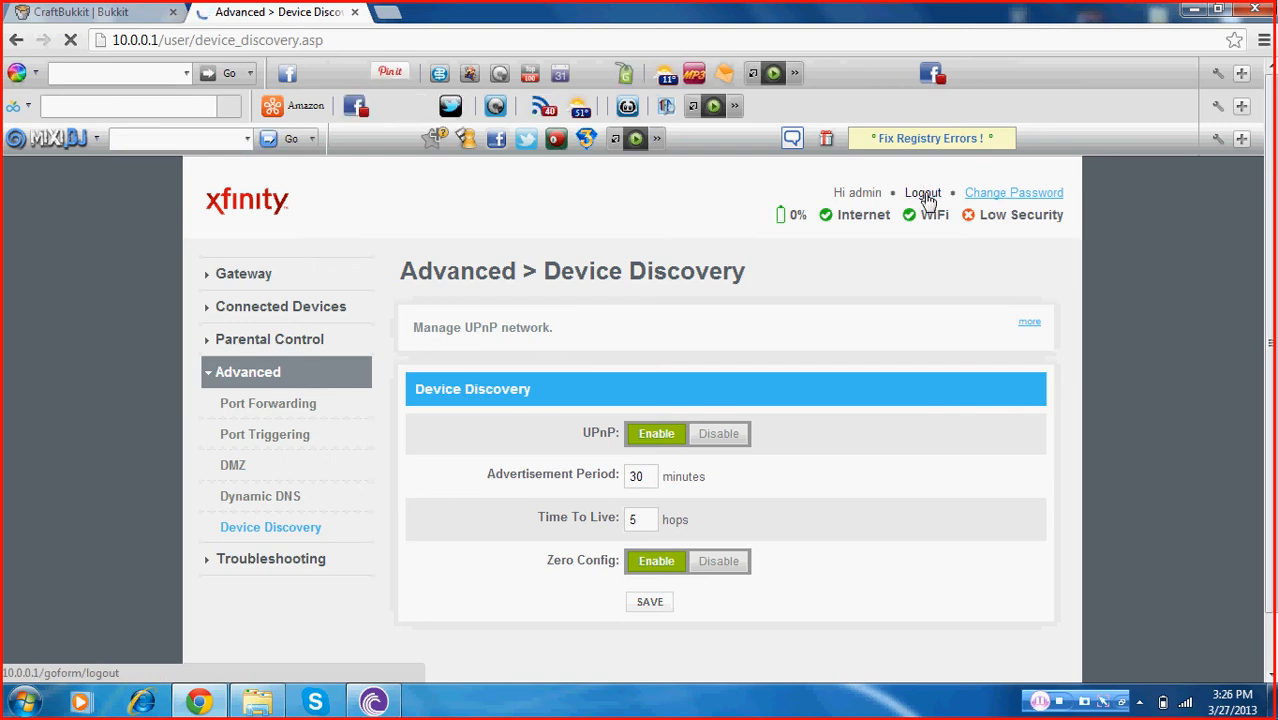
Log out of the router's admin page and close its browser tab
left_click(924, 194)
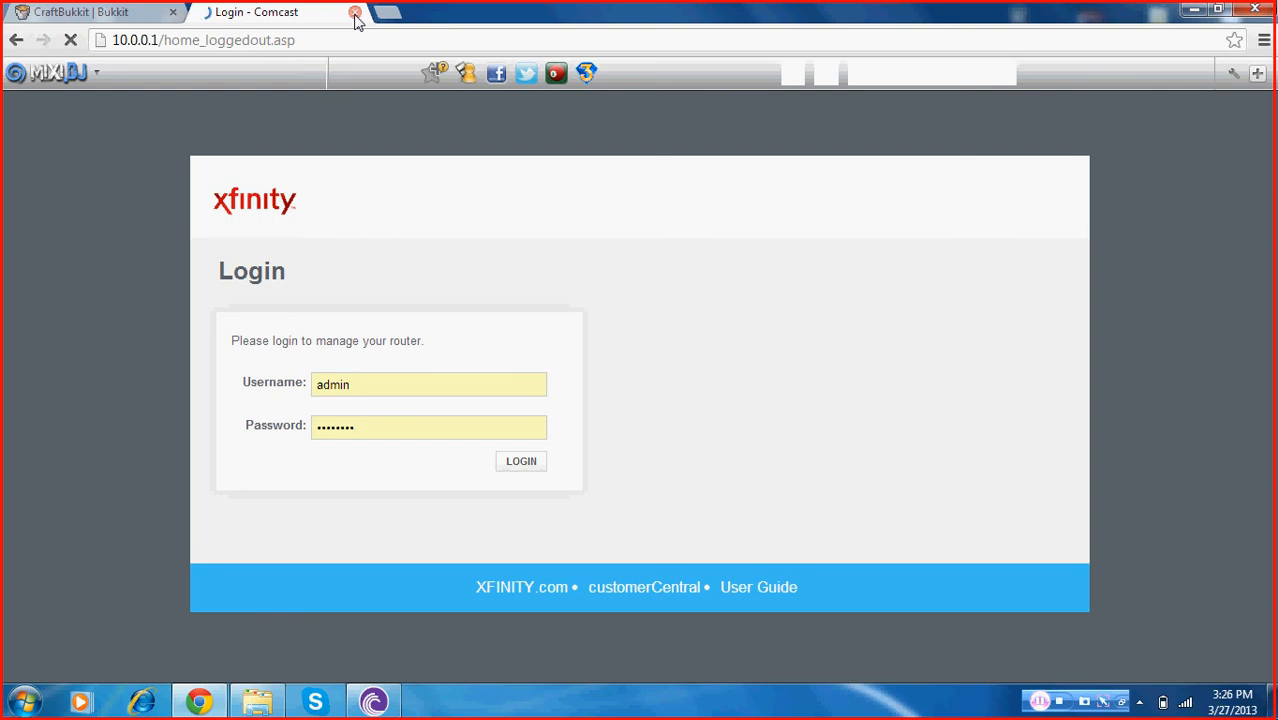
left_click(355, 13)
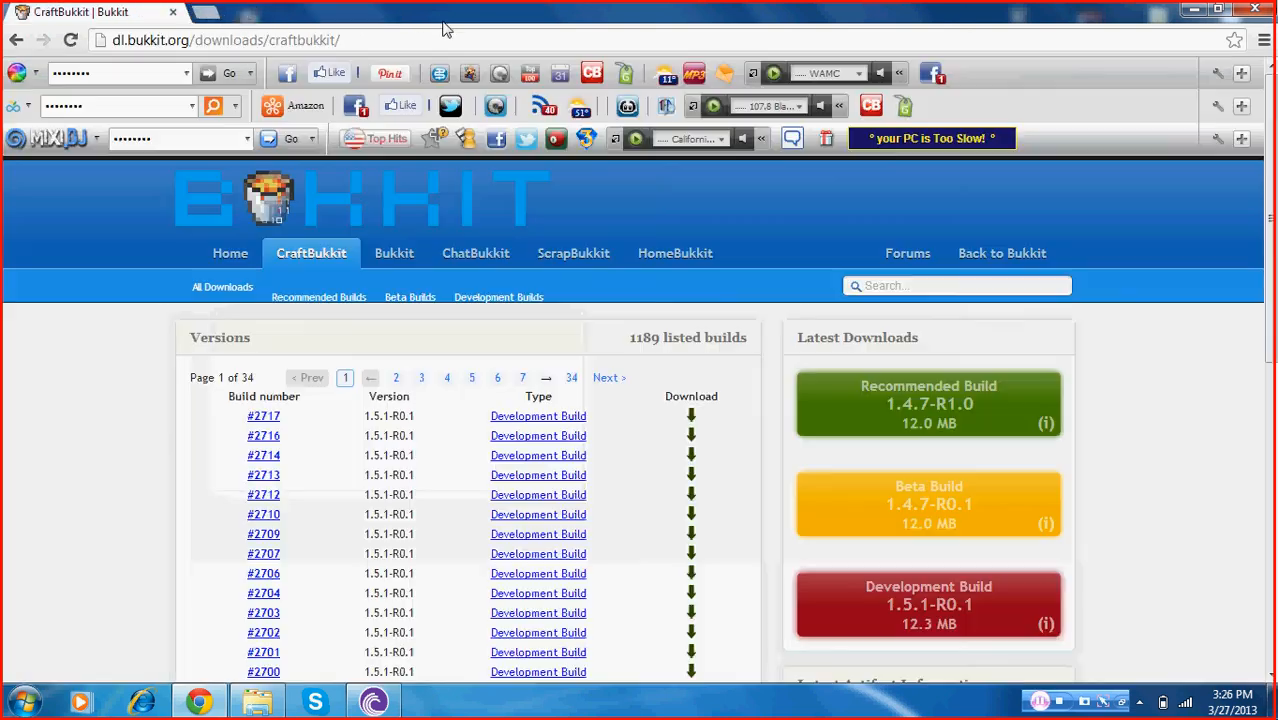
Start the Bukkit server by running Start Server.bat from the Bukkit Server folder
left_click(1190, 14)
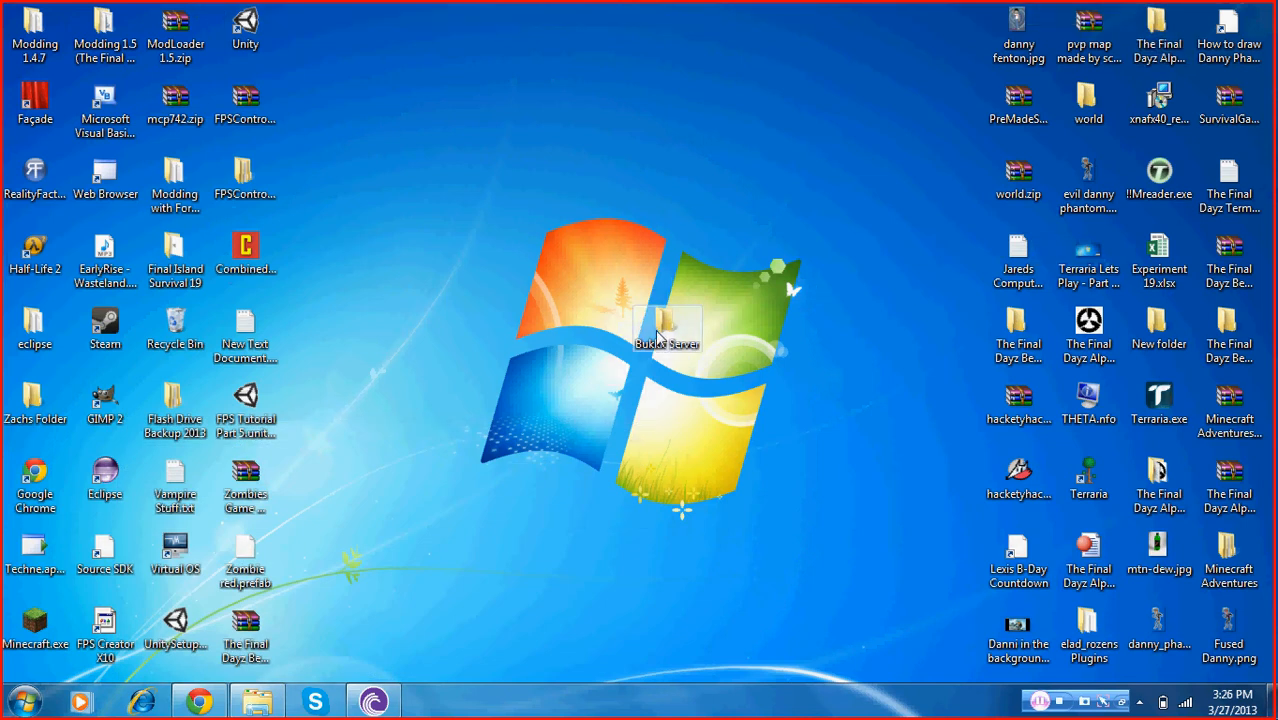
left_click(262, 702)
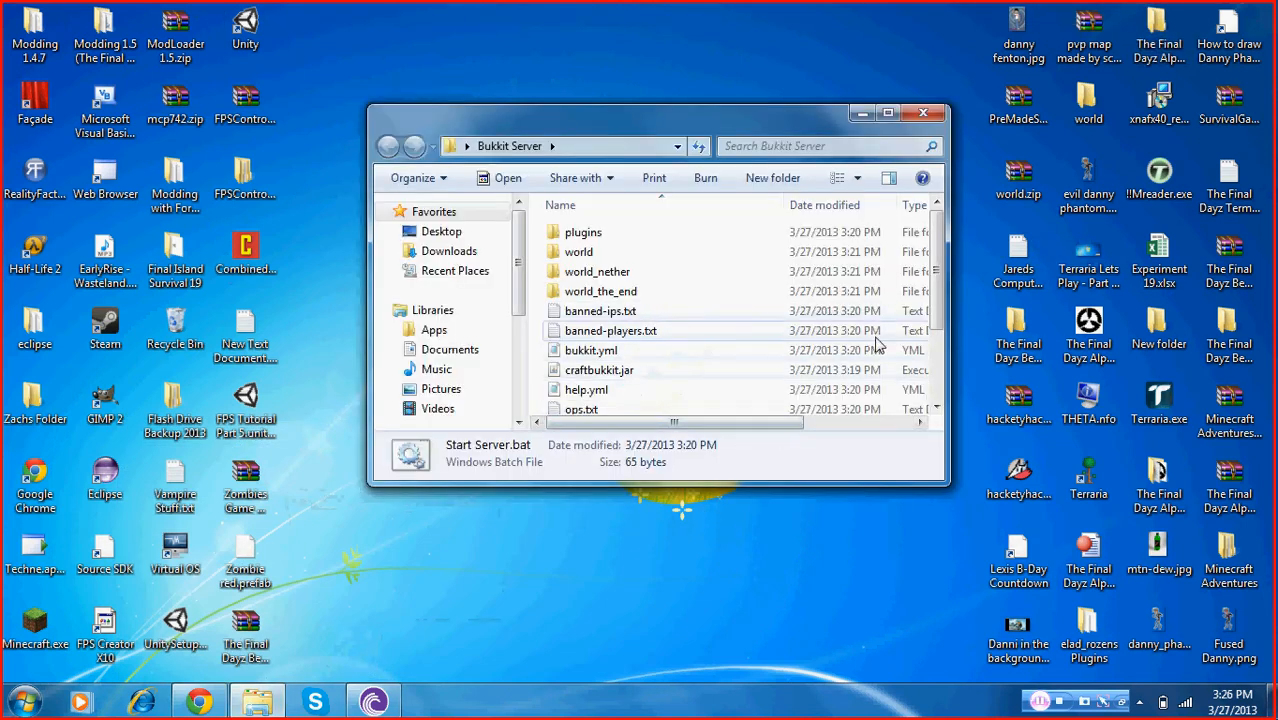
scroll(940, 323, "down", 2)
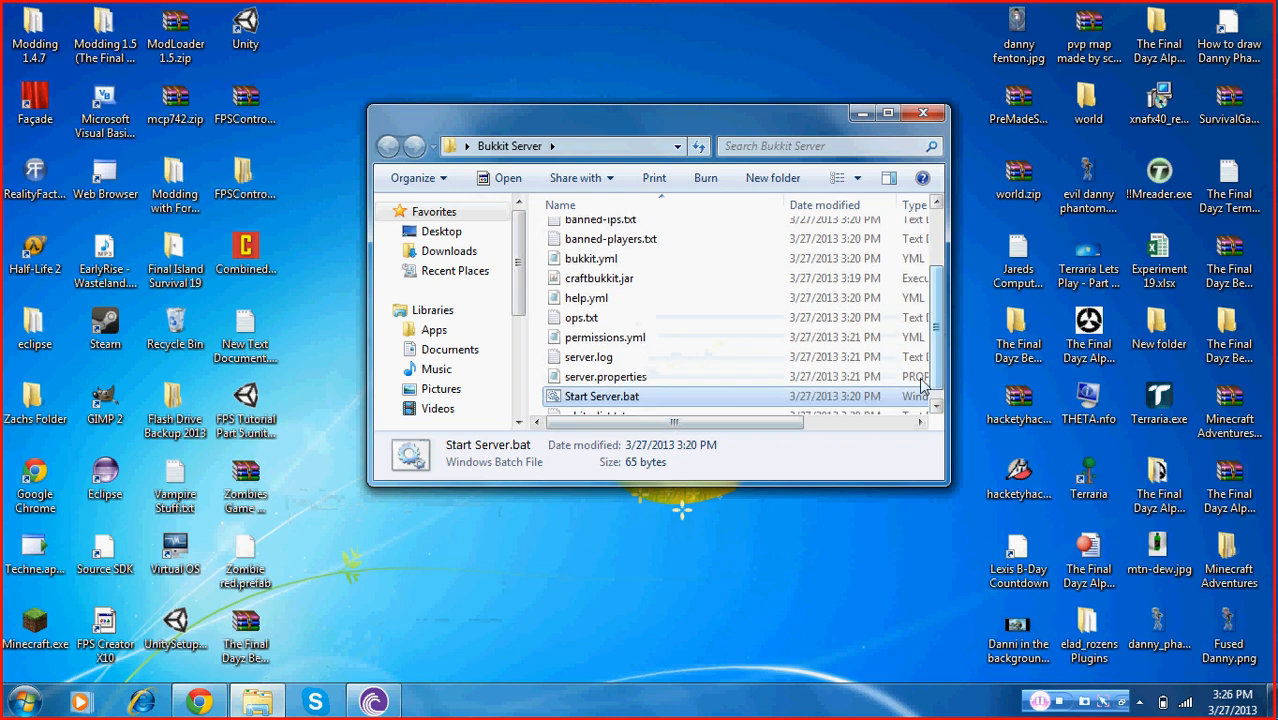
double_click(865, 397)
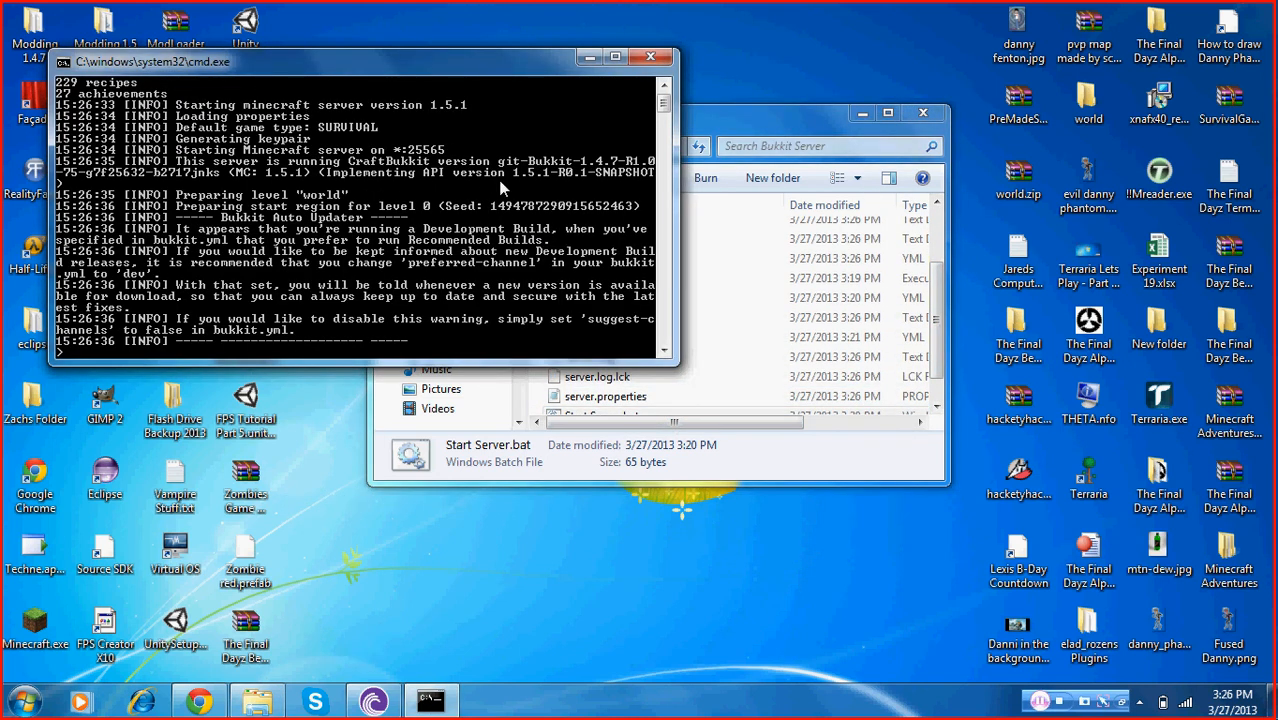
left_click(937, 120)
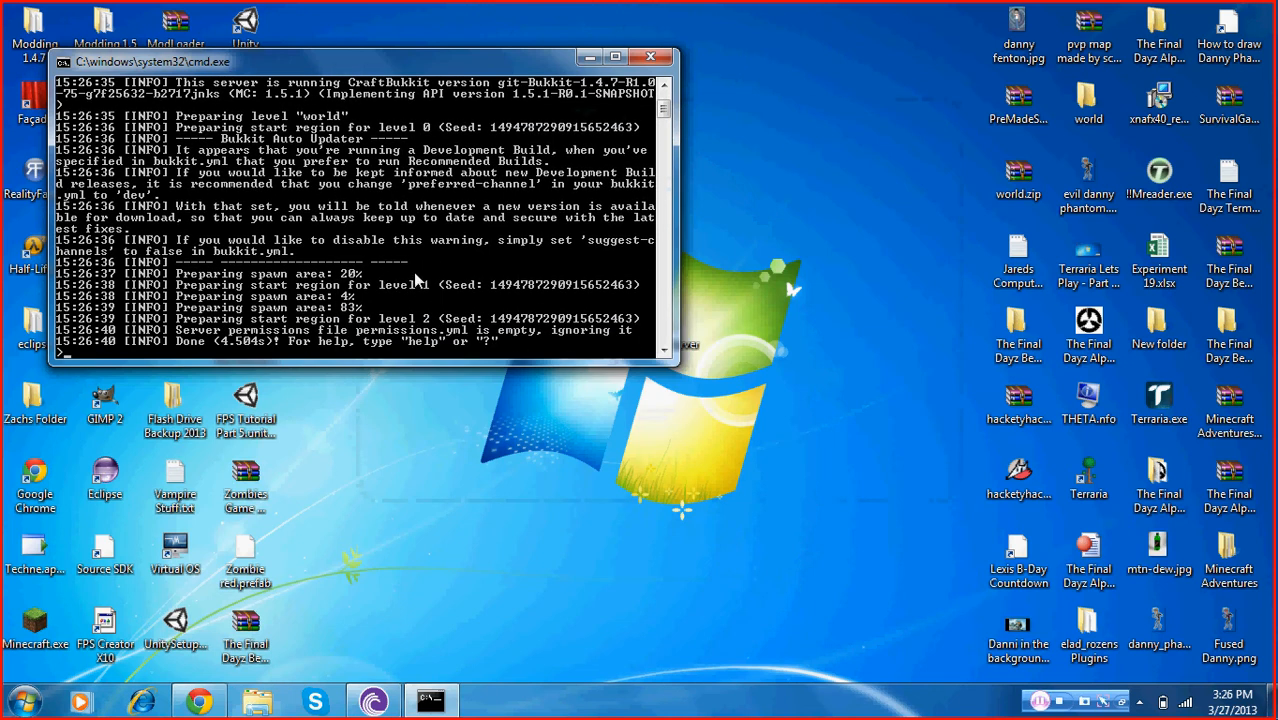
left_click(589, 57)
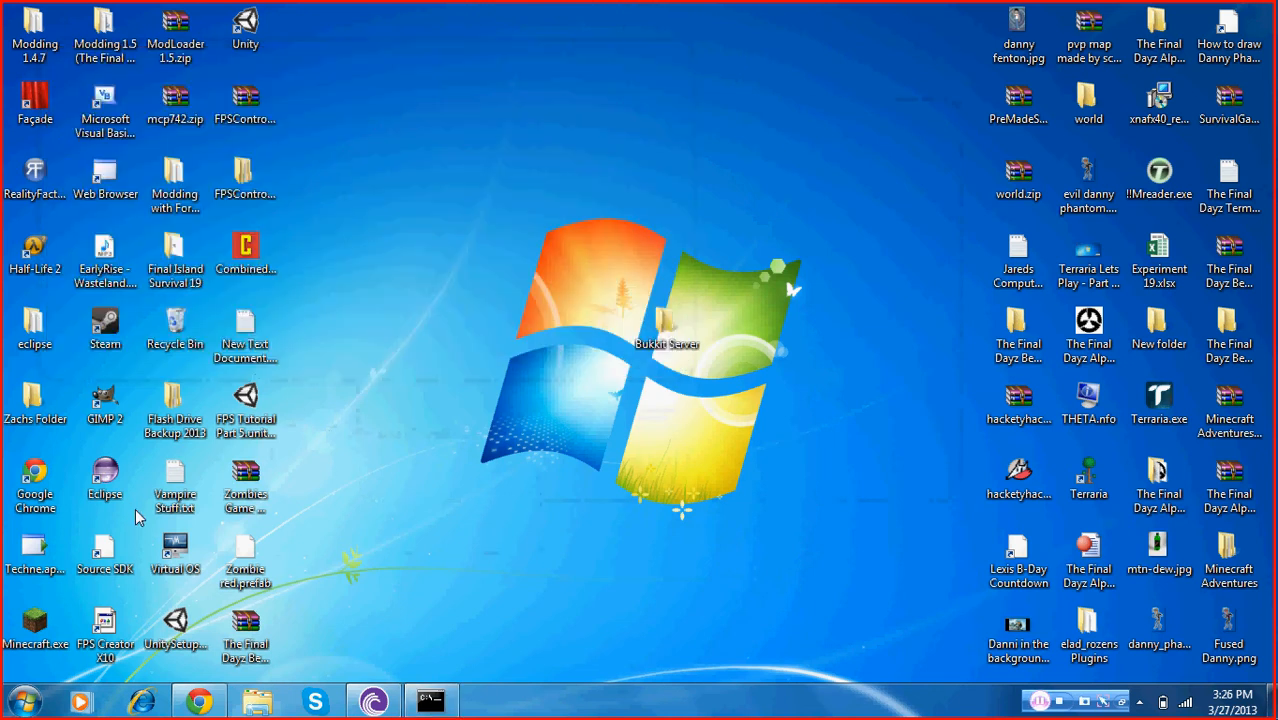
Launch Minecraft.exe, allow it to run, and log in with the saved account
double_click(22, 637)
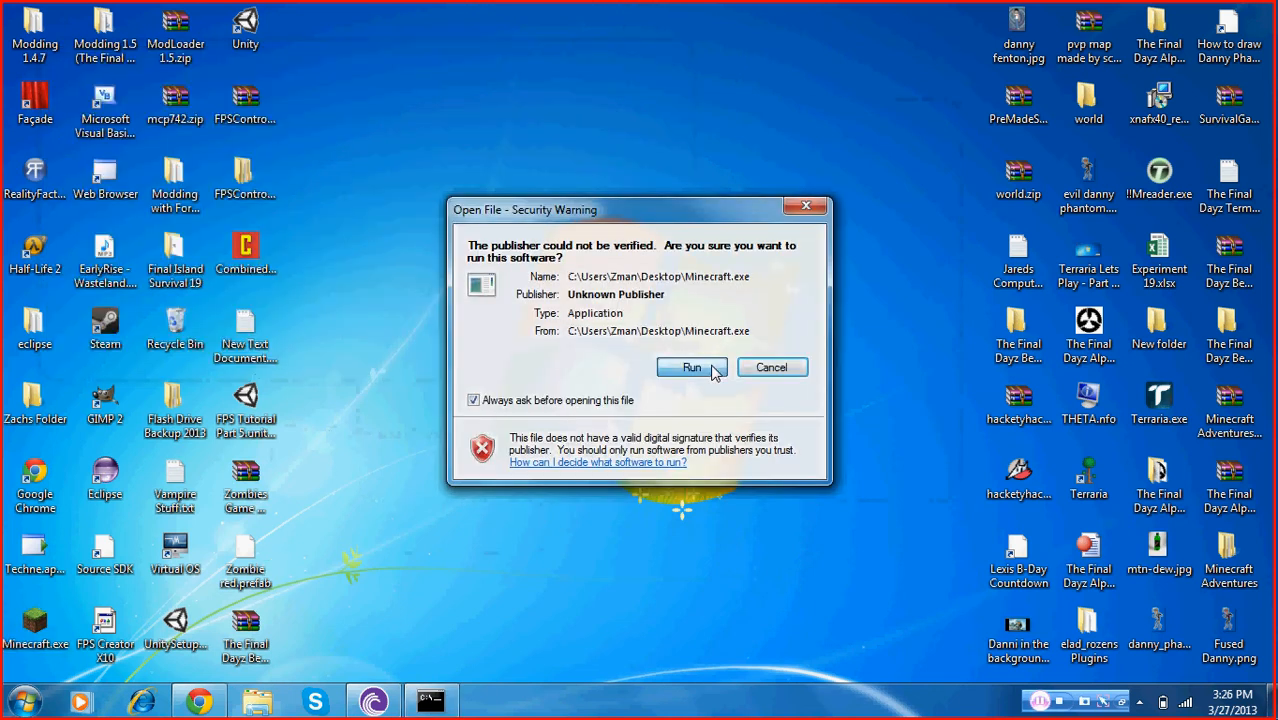
left_click(692, 368)
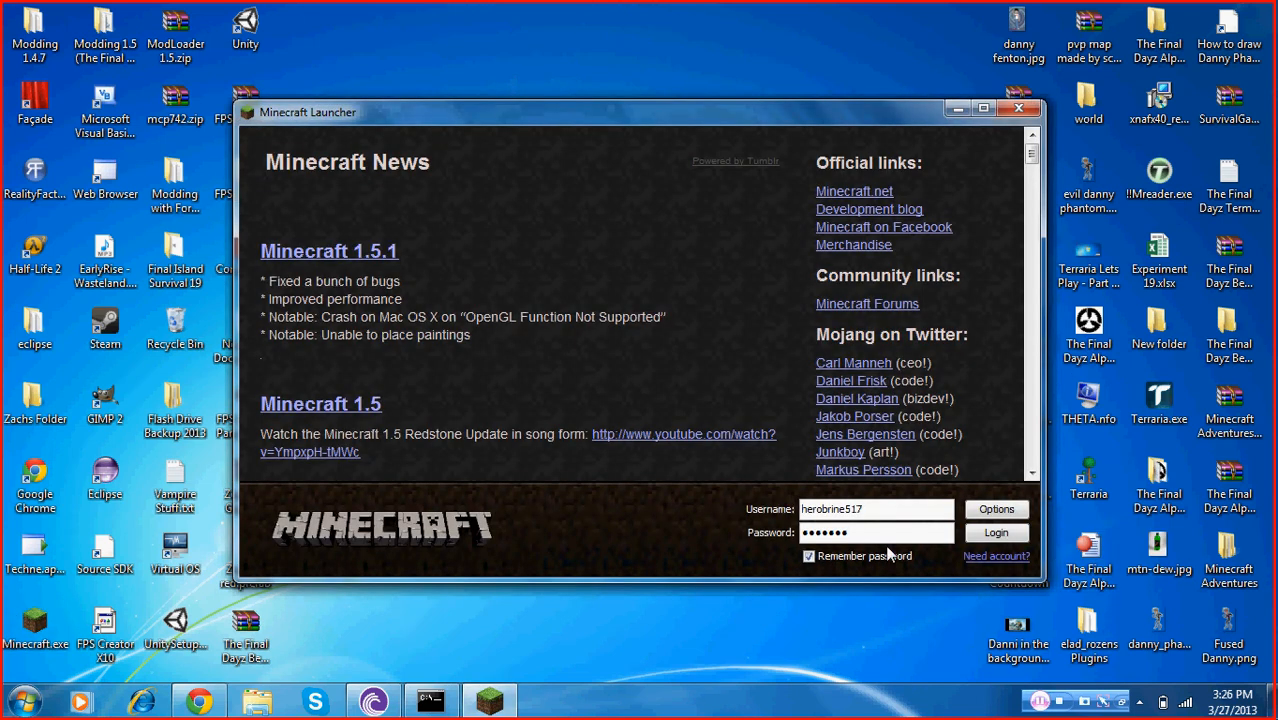
left_click(996, 532)
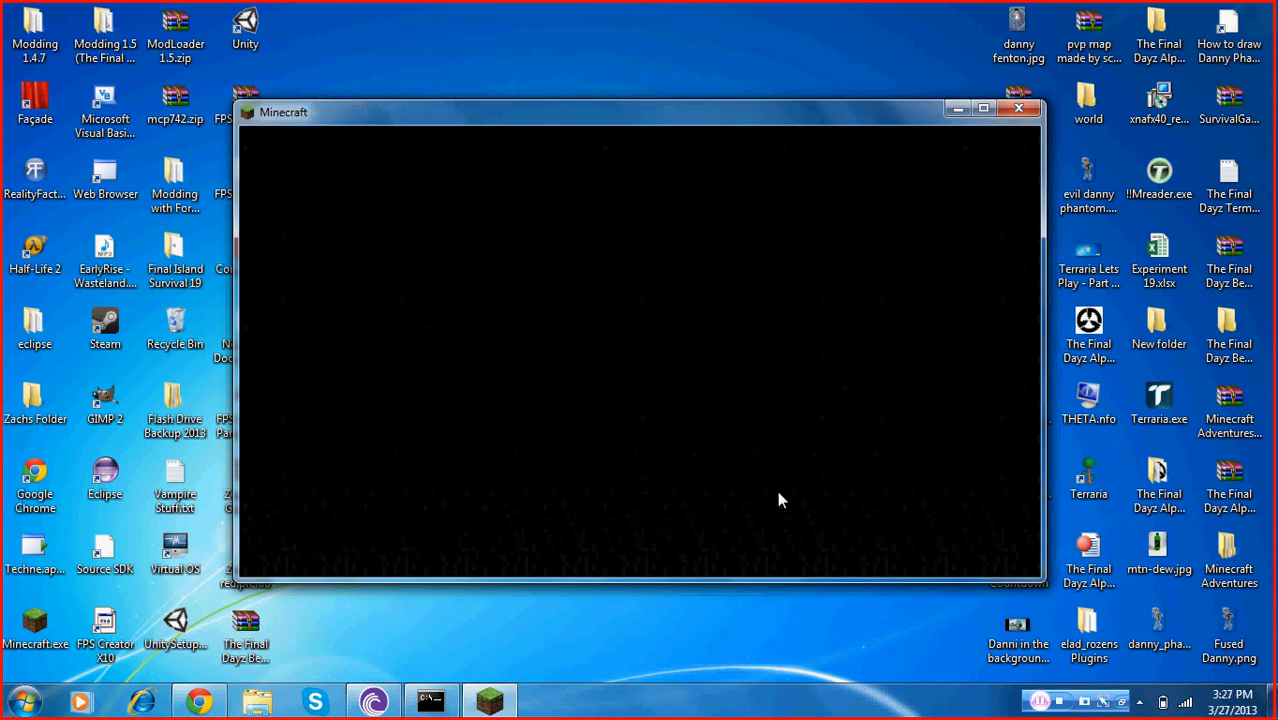
left_click(983, 108)
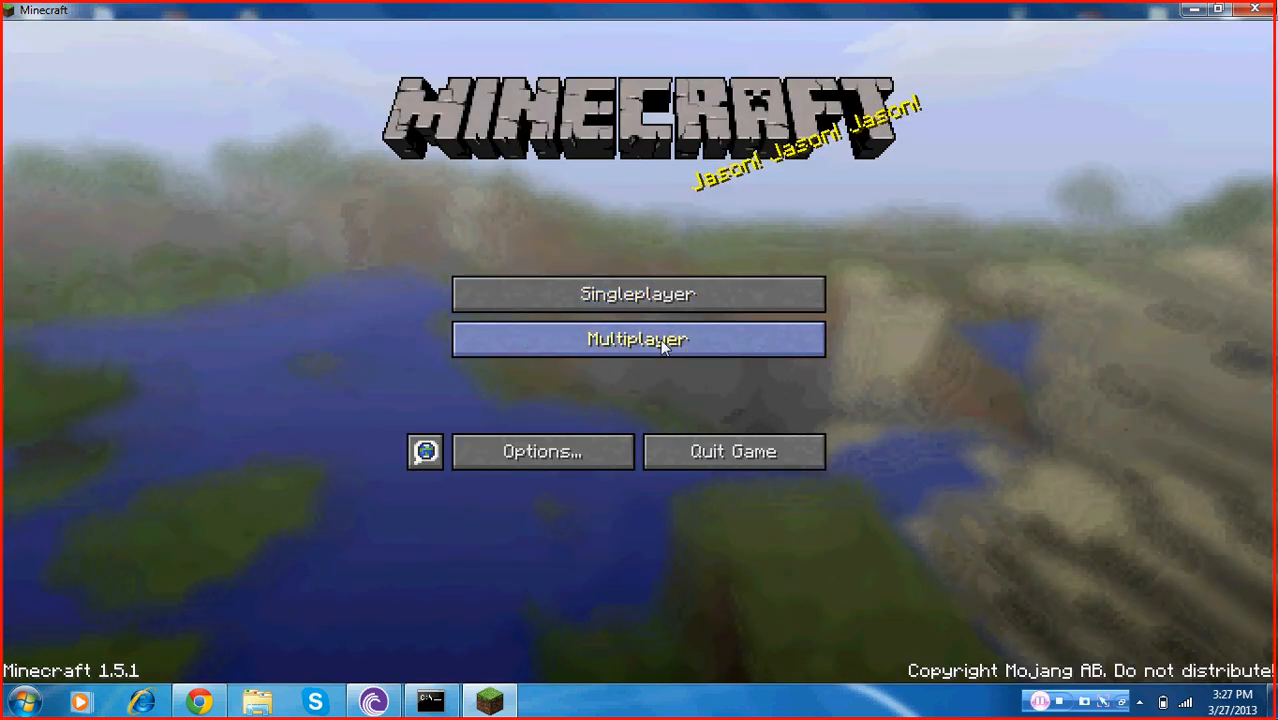
Open the multiplayer list and delete the old Minecraft Server entry
left_click(662, 343)
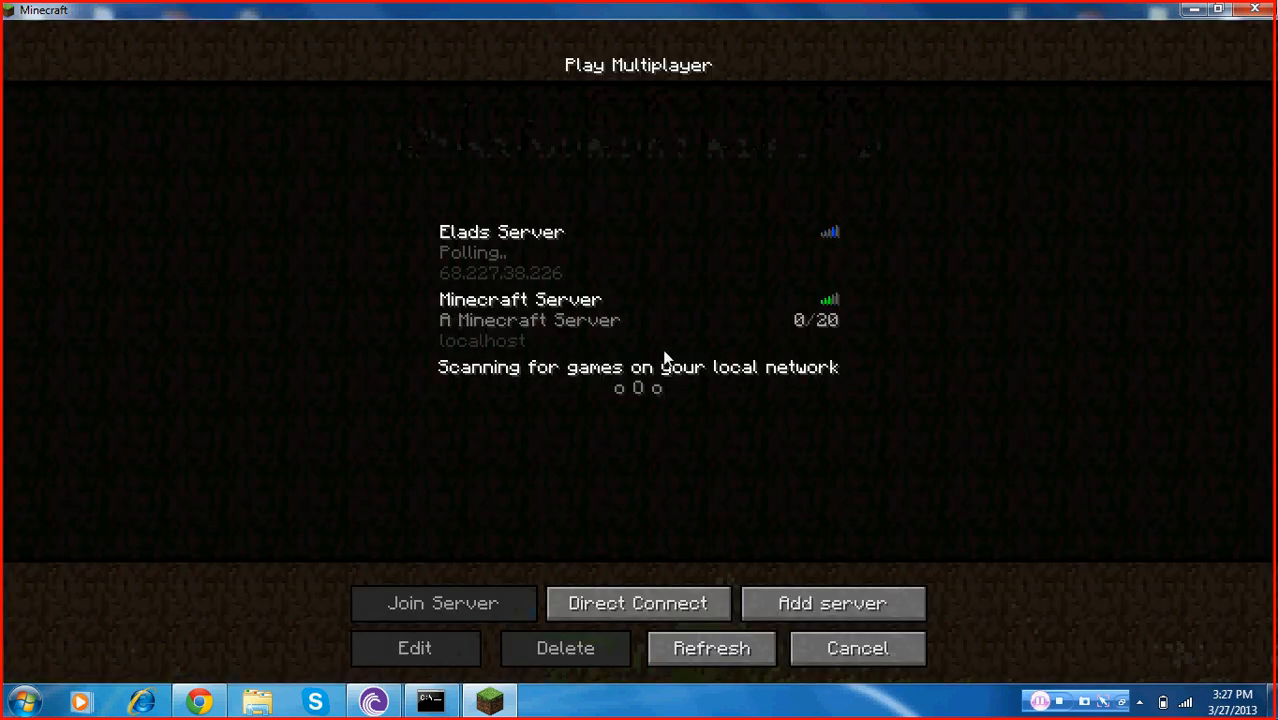
left_click(520, 333)
left_click(545, 648)
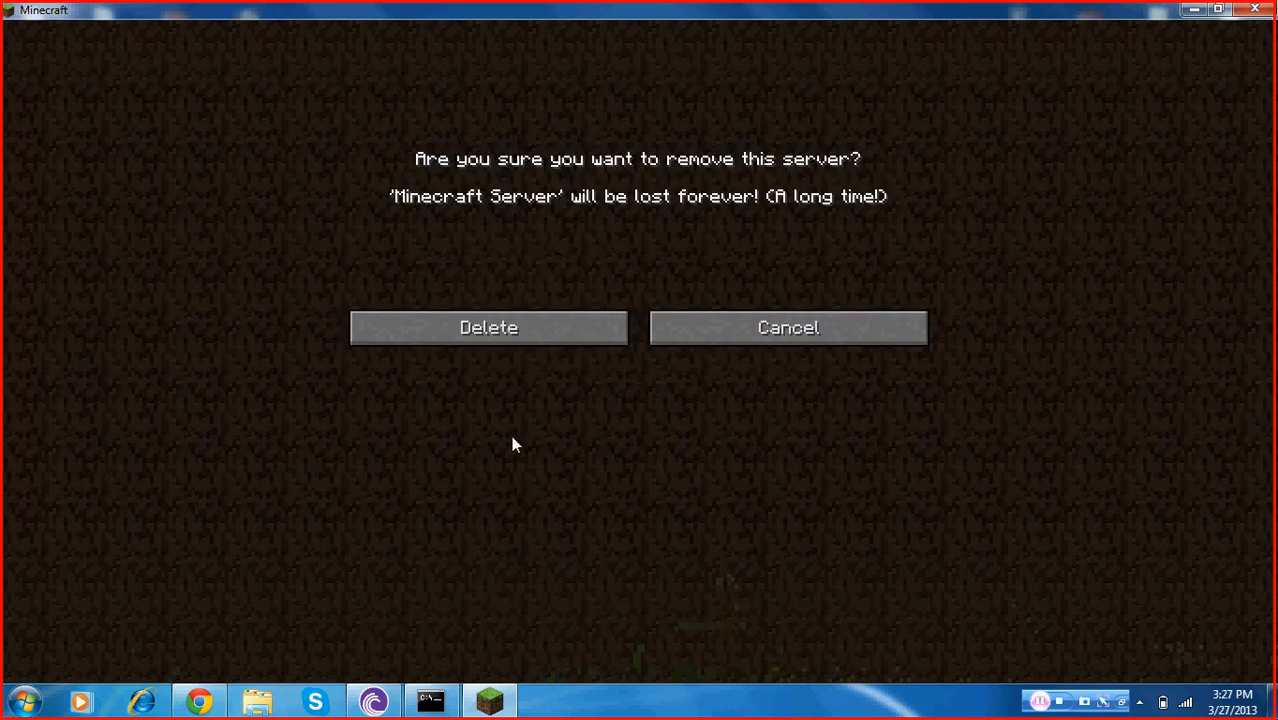
left_click(551, 327)
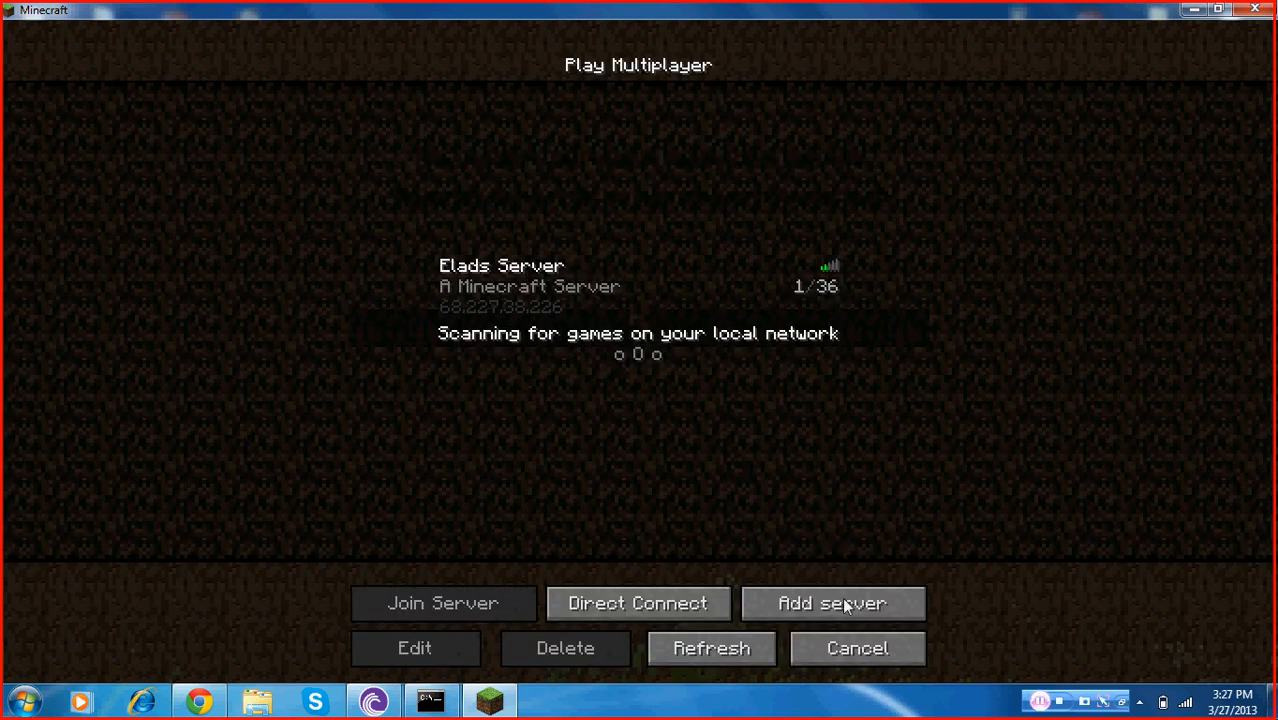
Add a server named My Bukkit Server with the address localhost
left_click(813, 603)
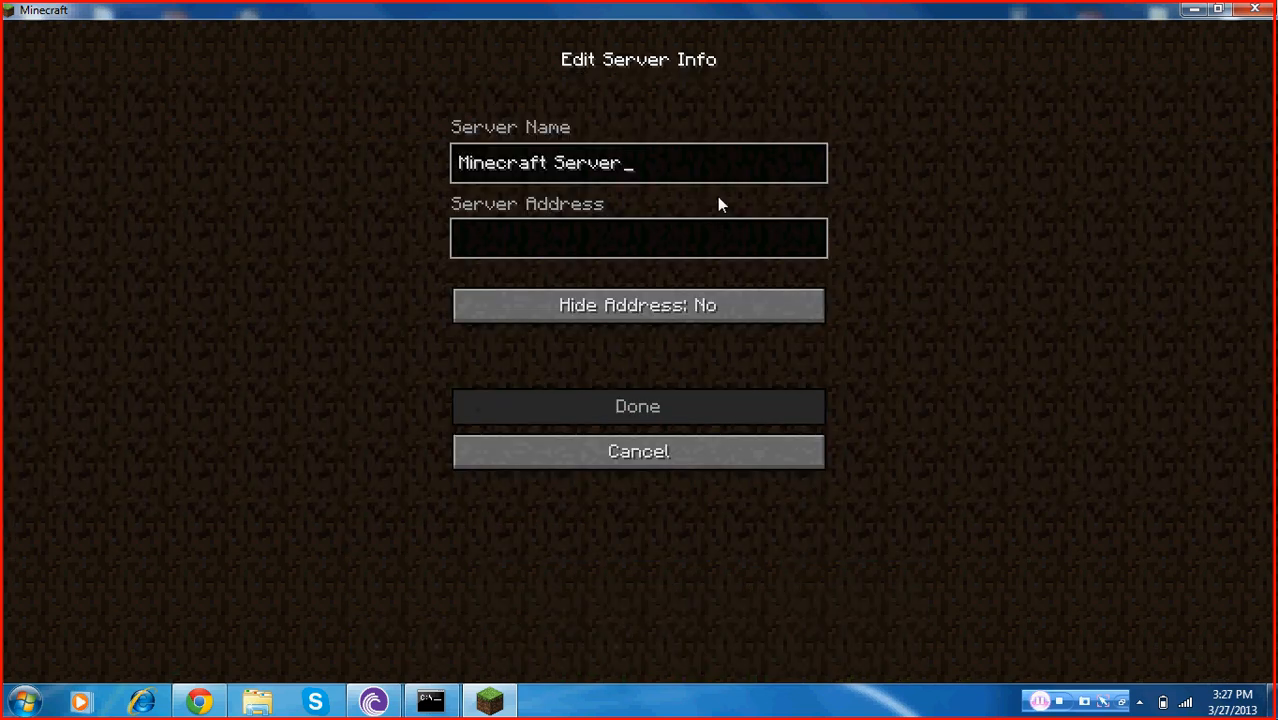
key("BackSpace")
key("BackSpace")
key("BackSpace")
key("BackSpace")
key("BackSpace")
key("BackSpace")
key("BackSpace")
key("BackSpace")
key("BackSpace")
key("BackSpace")
key("BackSpace")
key("BackSpace")
key("BackSpace")
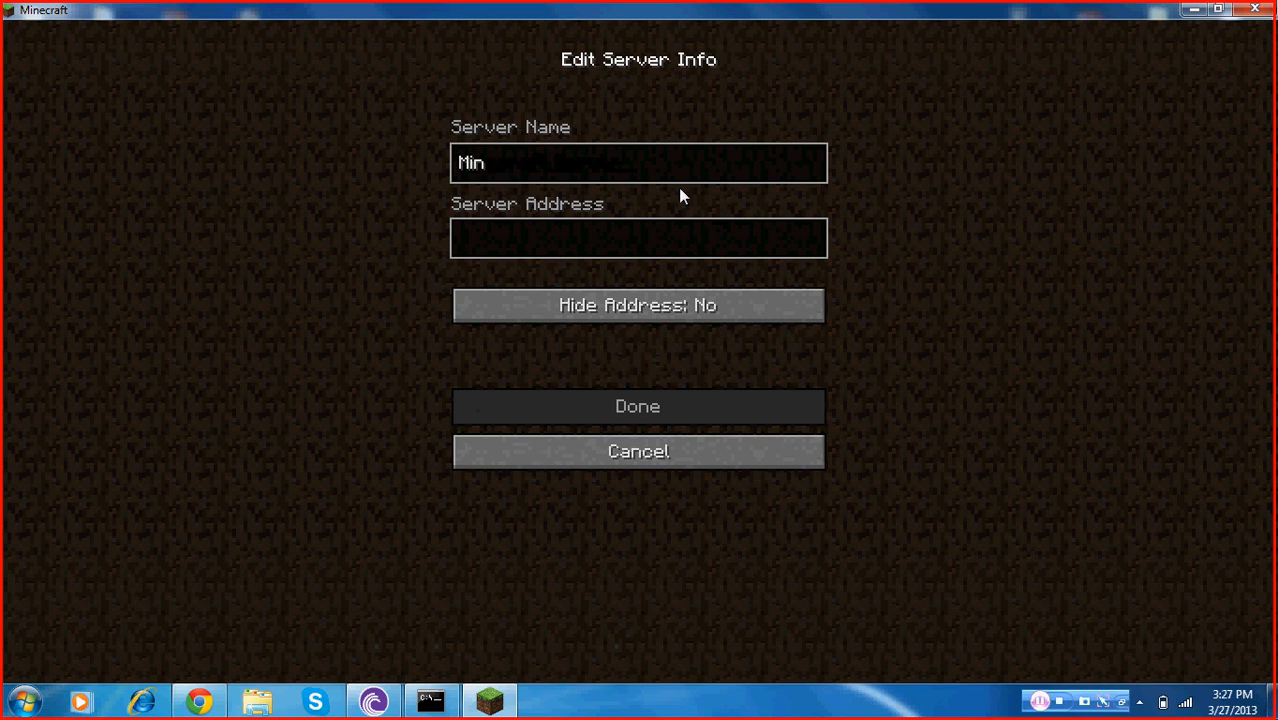
key("BackSpace")
key("BackSpace")
key("BackSpace")
type("My")
type(" VB")
key("BackSpace")
key("BackSpace")
type("Bukkit")
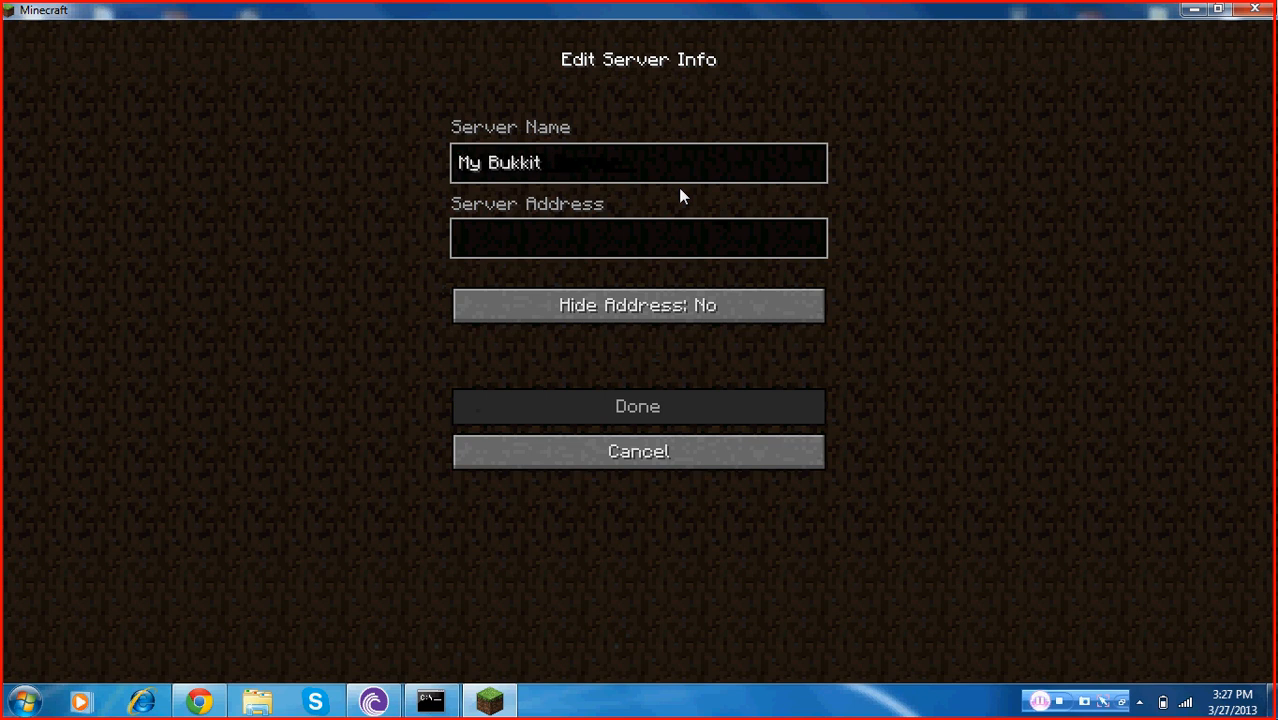
type(" Server")
left_click(637, 255)
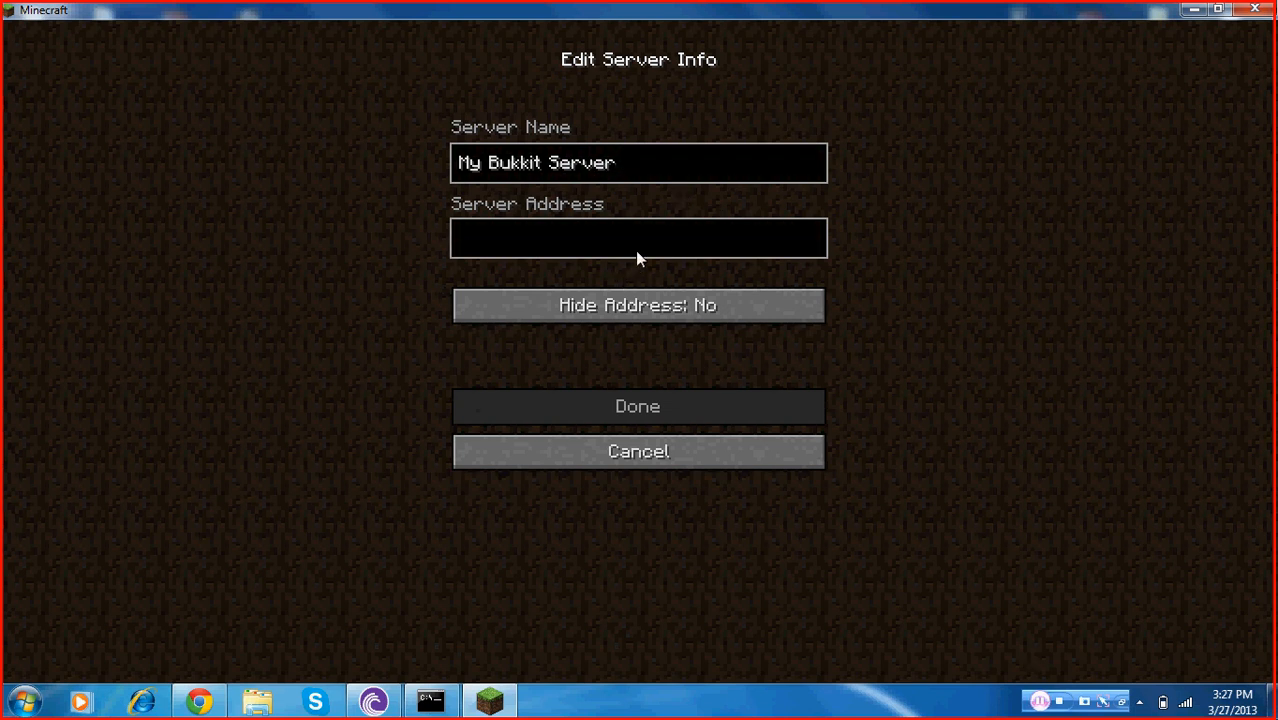
type("loc")
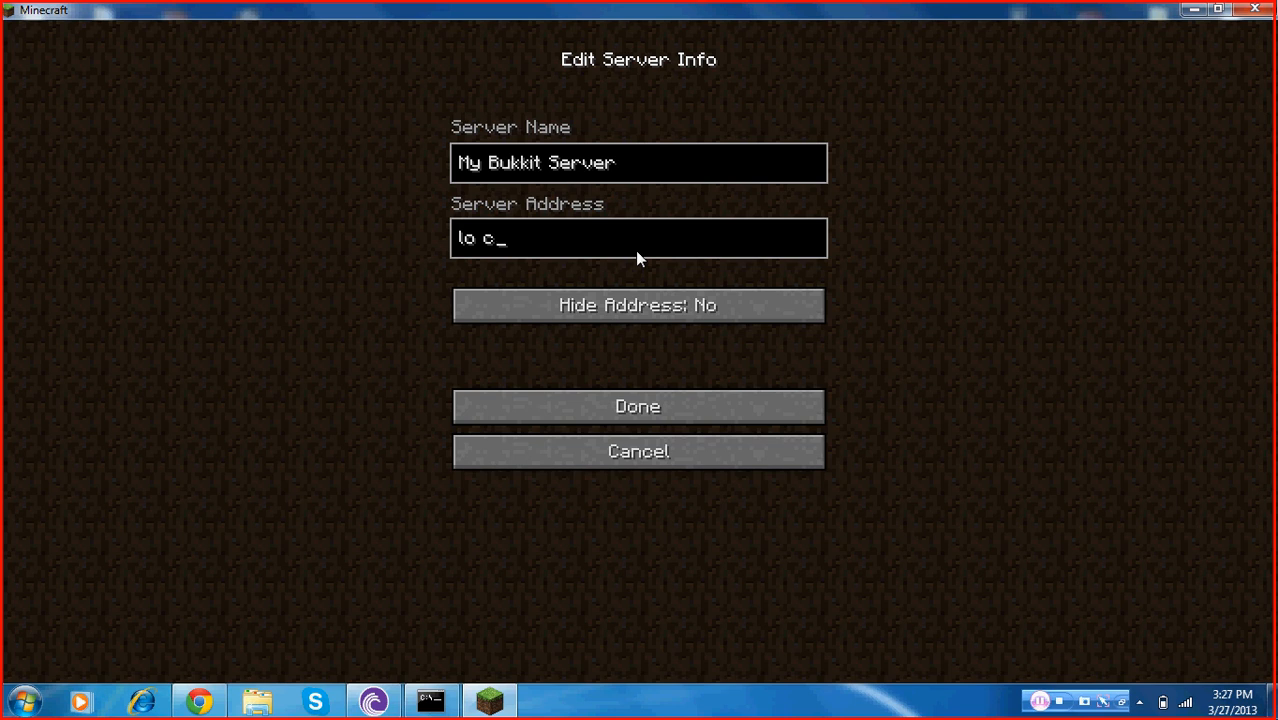
key("BackSpace")
type("calhost")
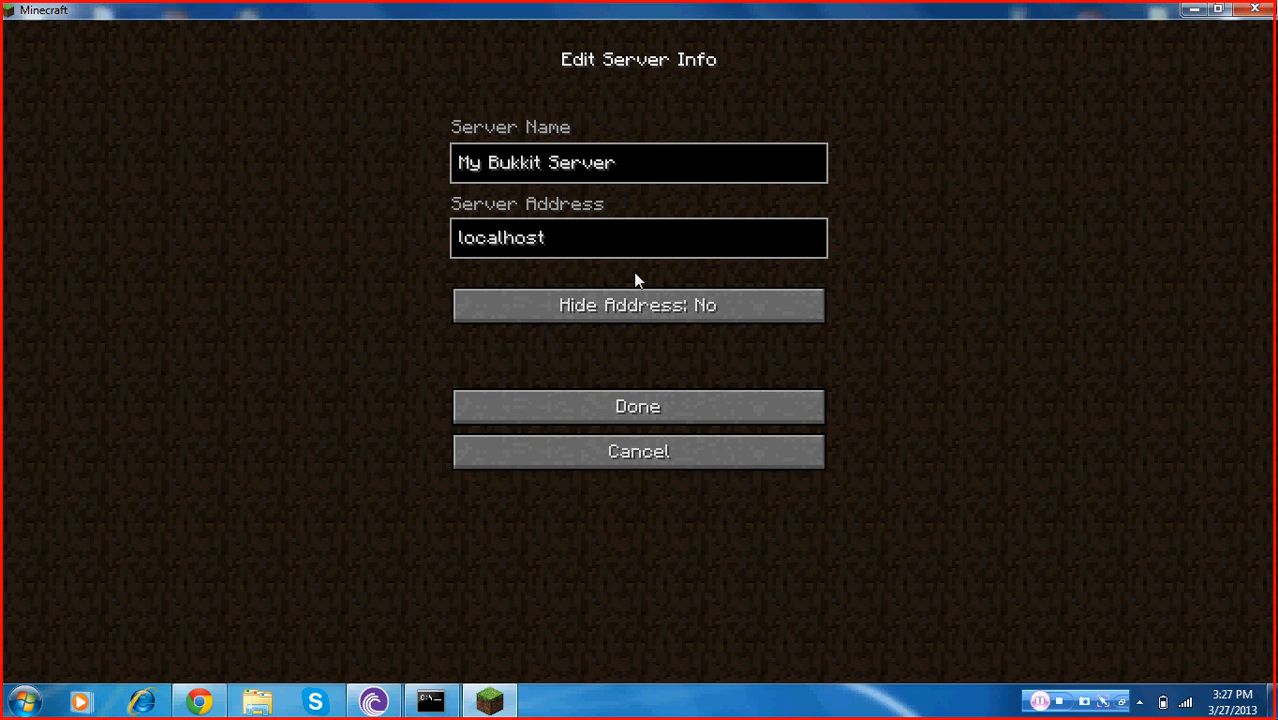
left_click(637, 415)
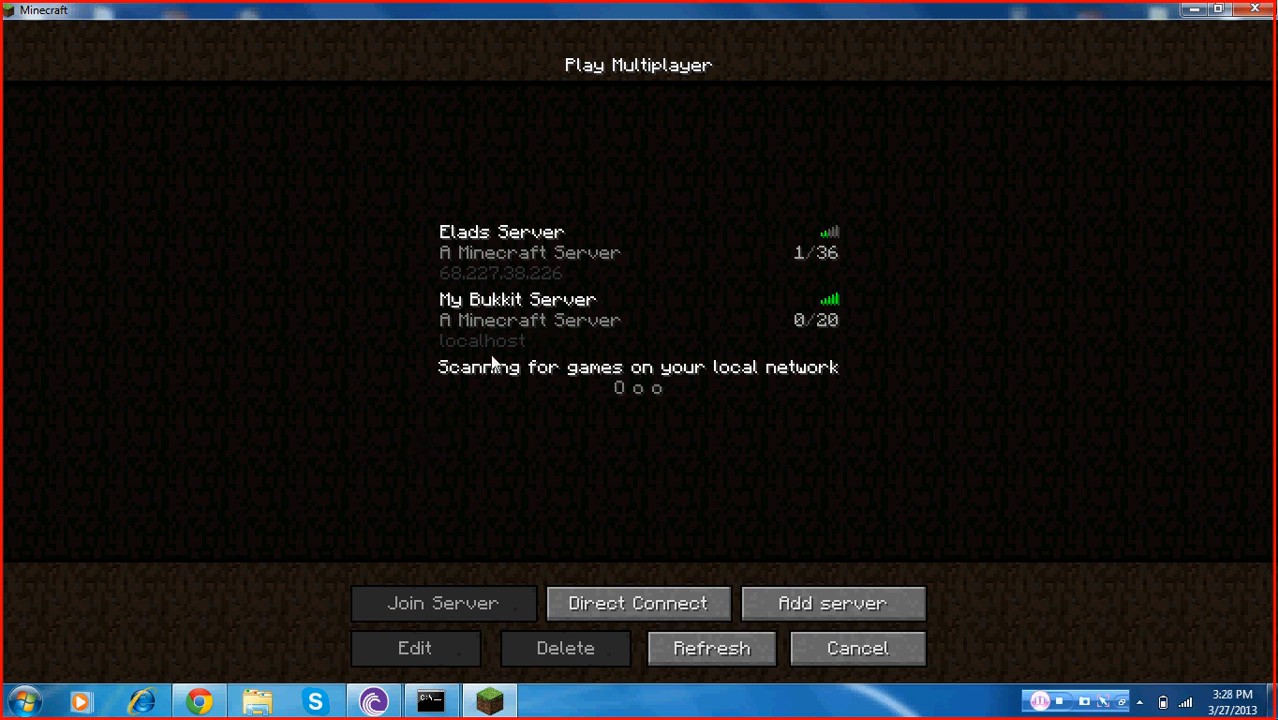
Join My Bukkit Server and walk forward in the world
double_click(507, 334)
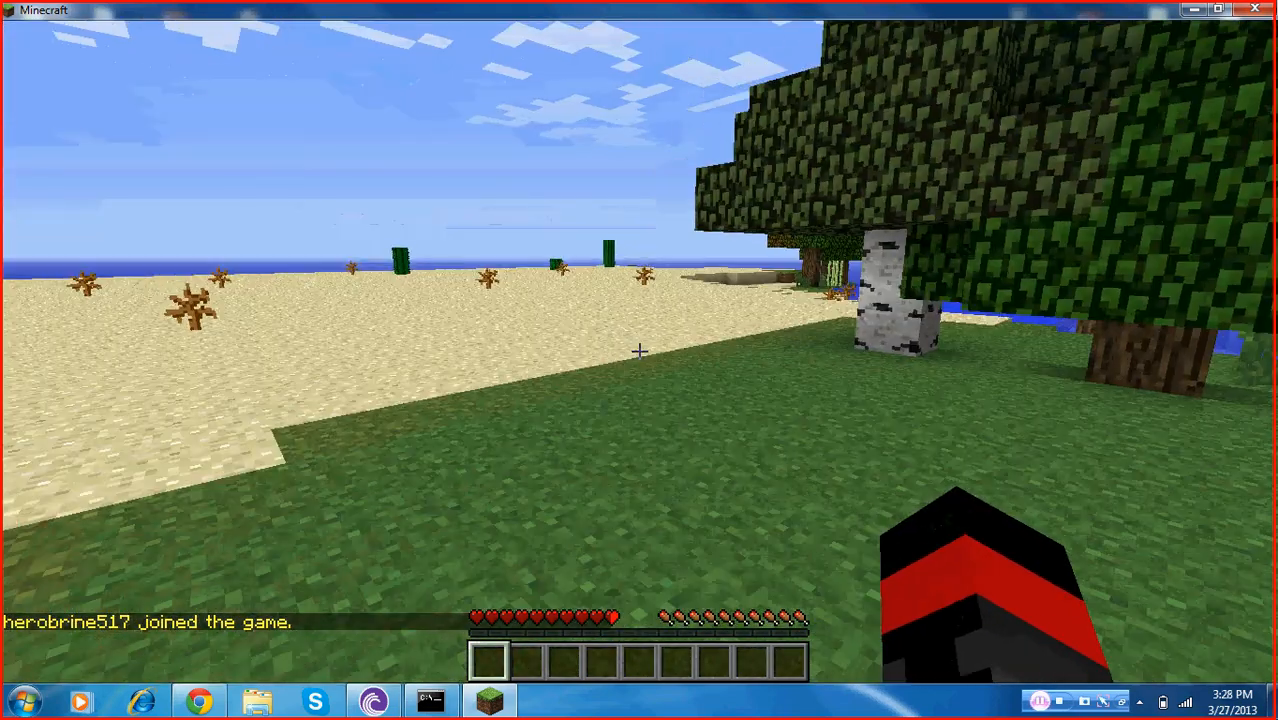
key("w")
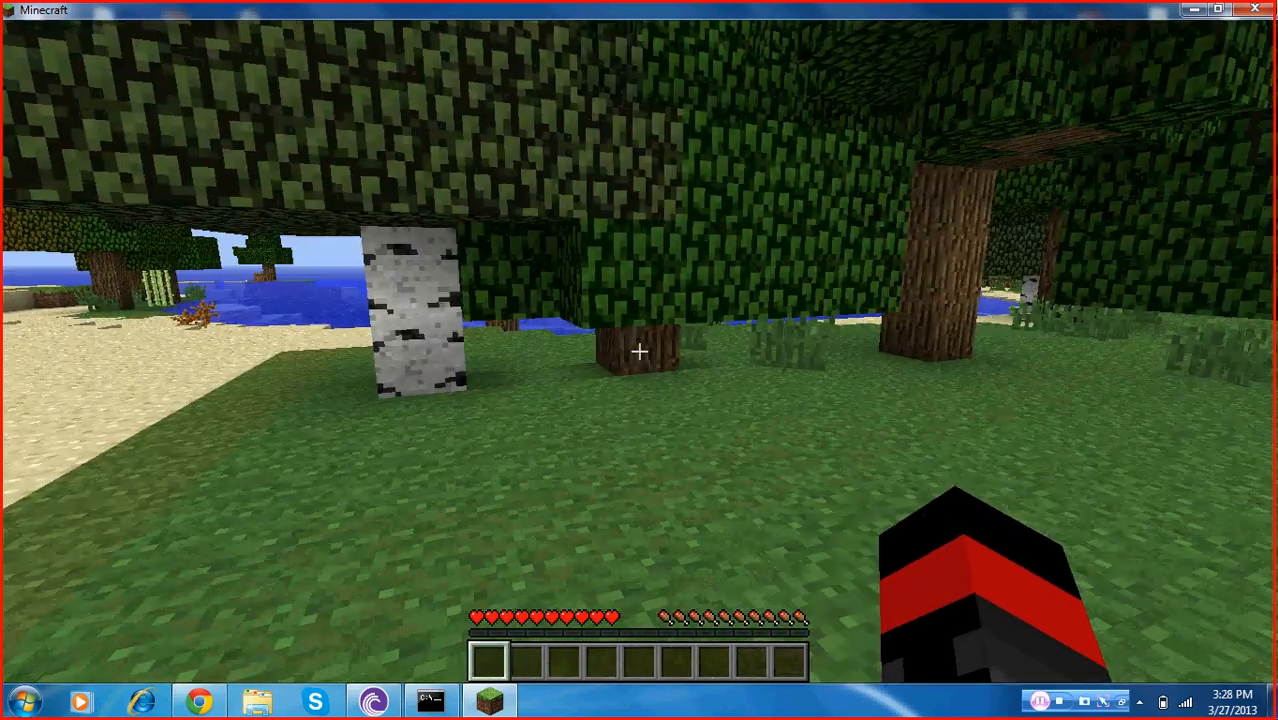
Leave the server and quit Minecraft
key("Escape")
left_click(644, 400)
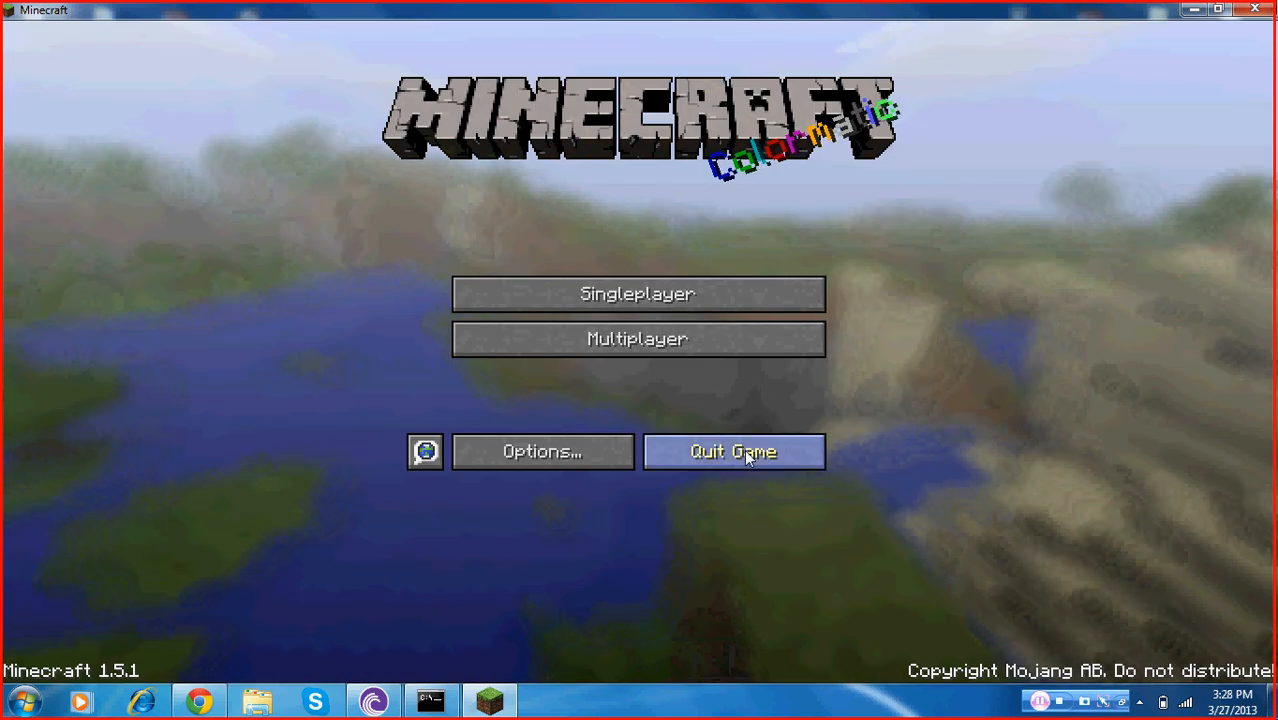
left_click(744, 451)
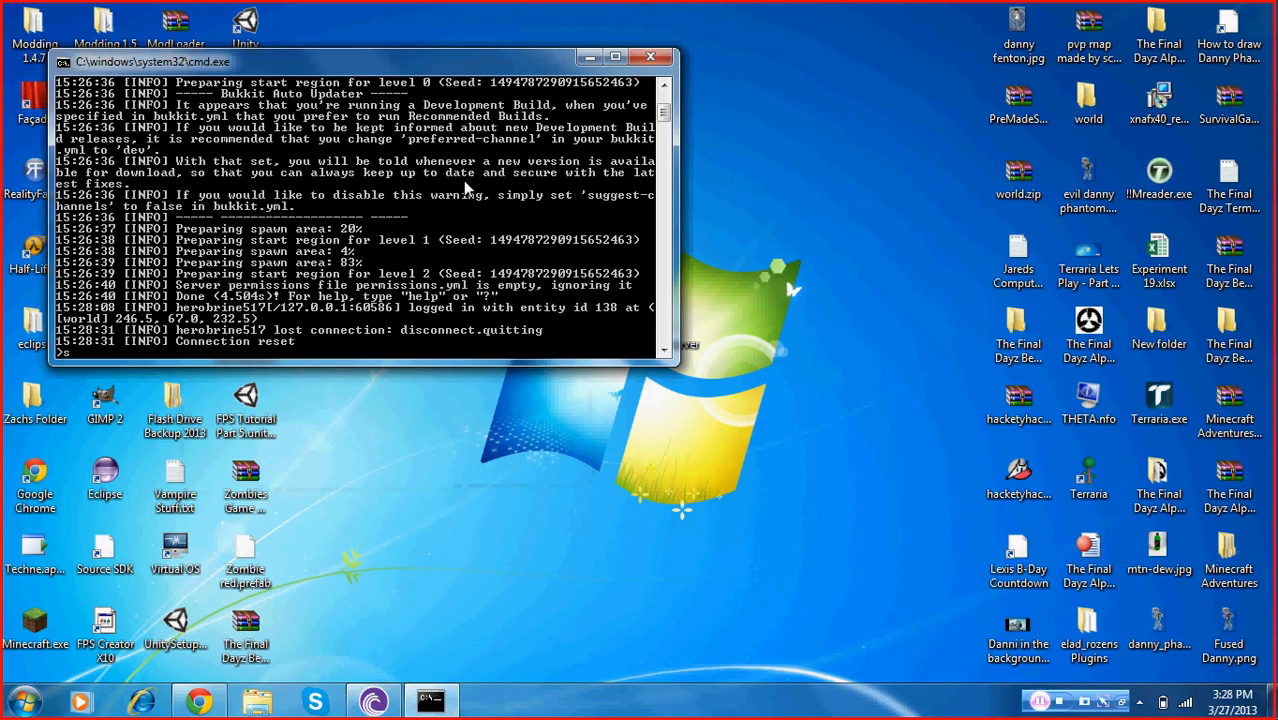
Stop the running Bukkit server from its console
key("Return")
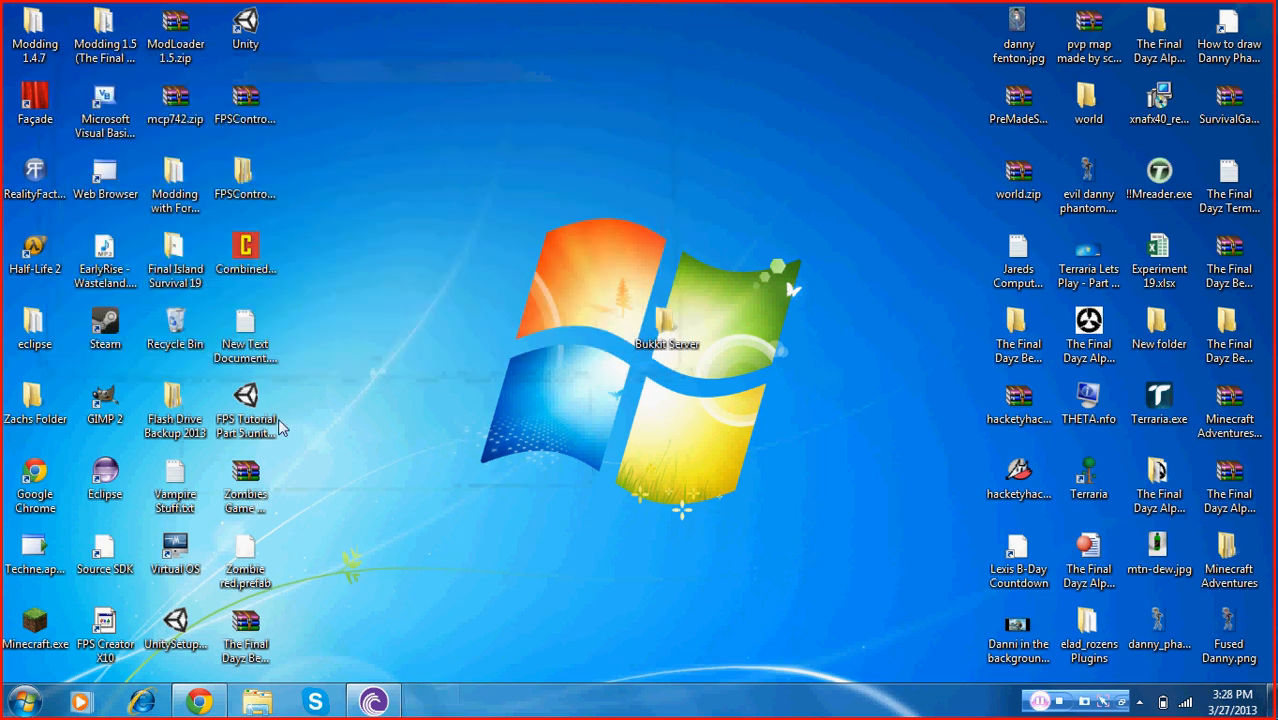
left_click(199, 702)
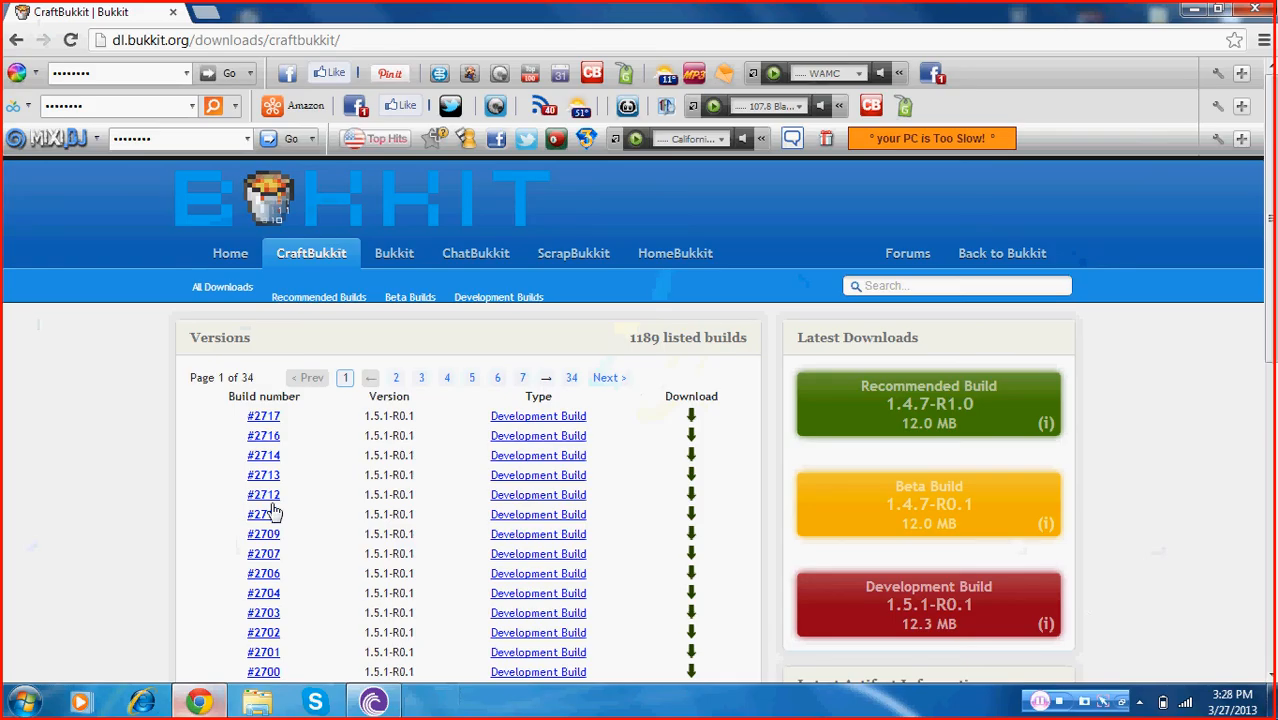
left_click(378, 39)
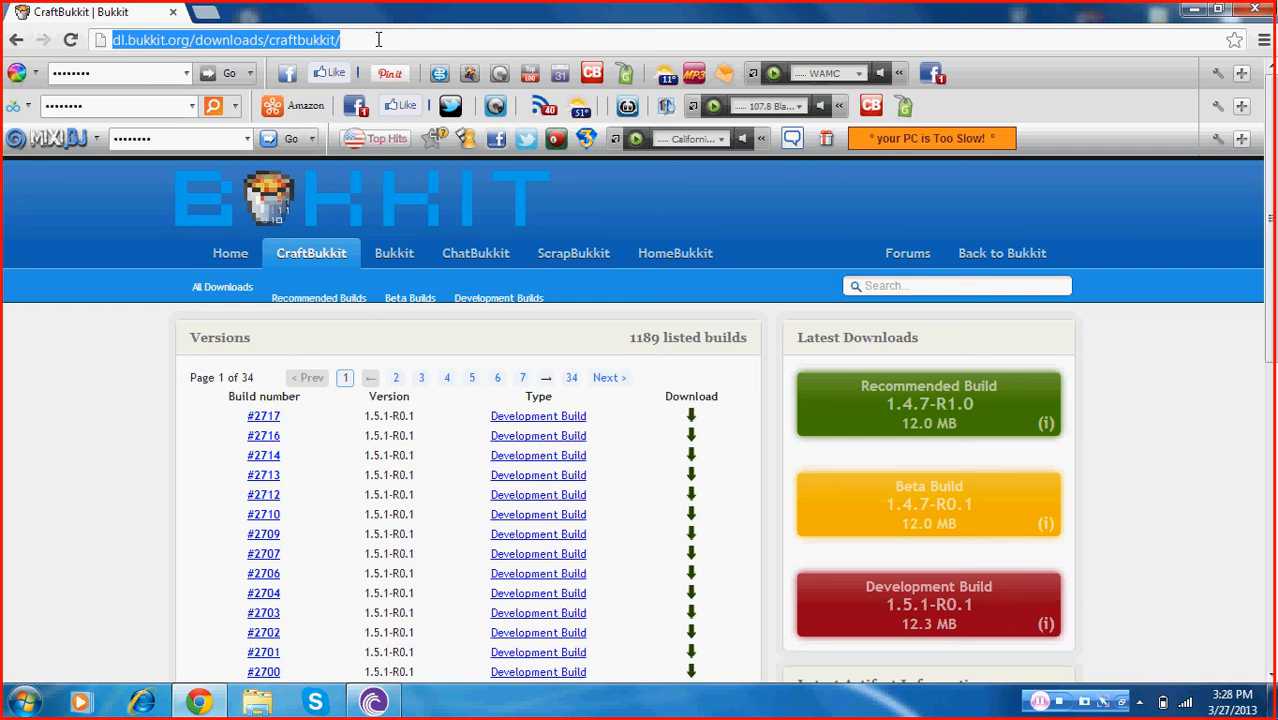
type("ipc")
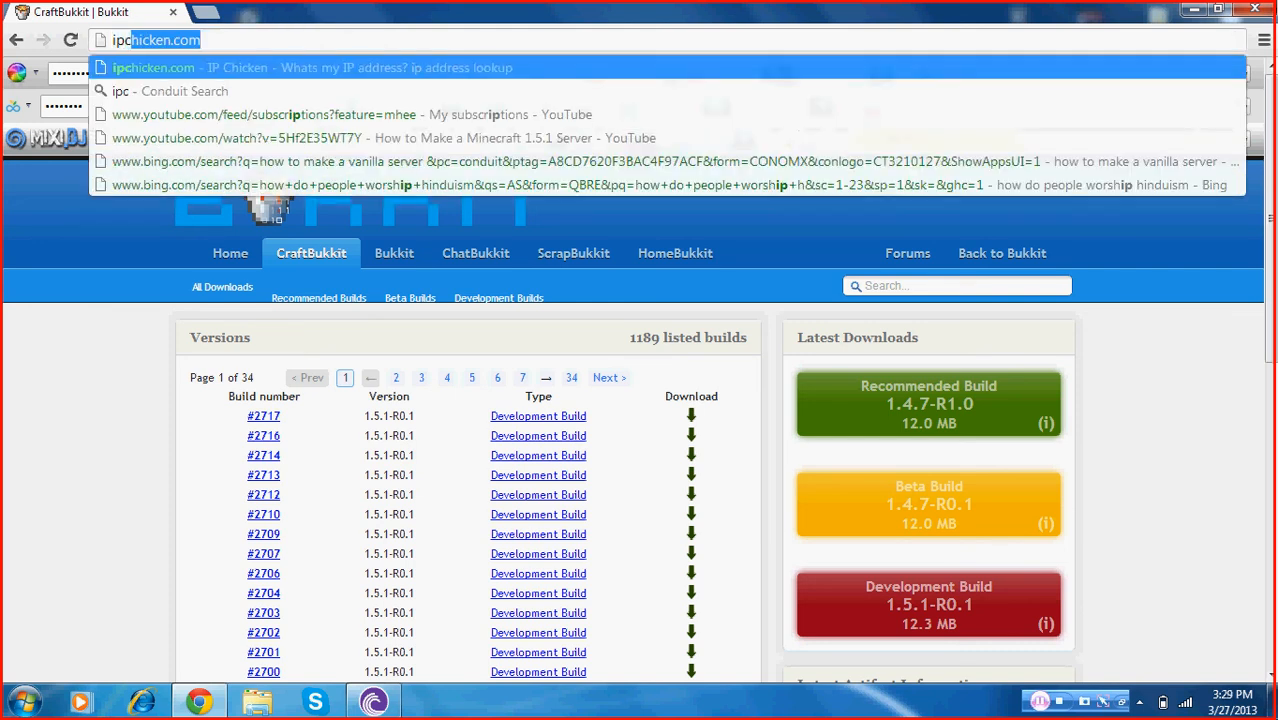
type("hicke")
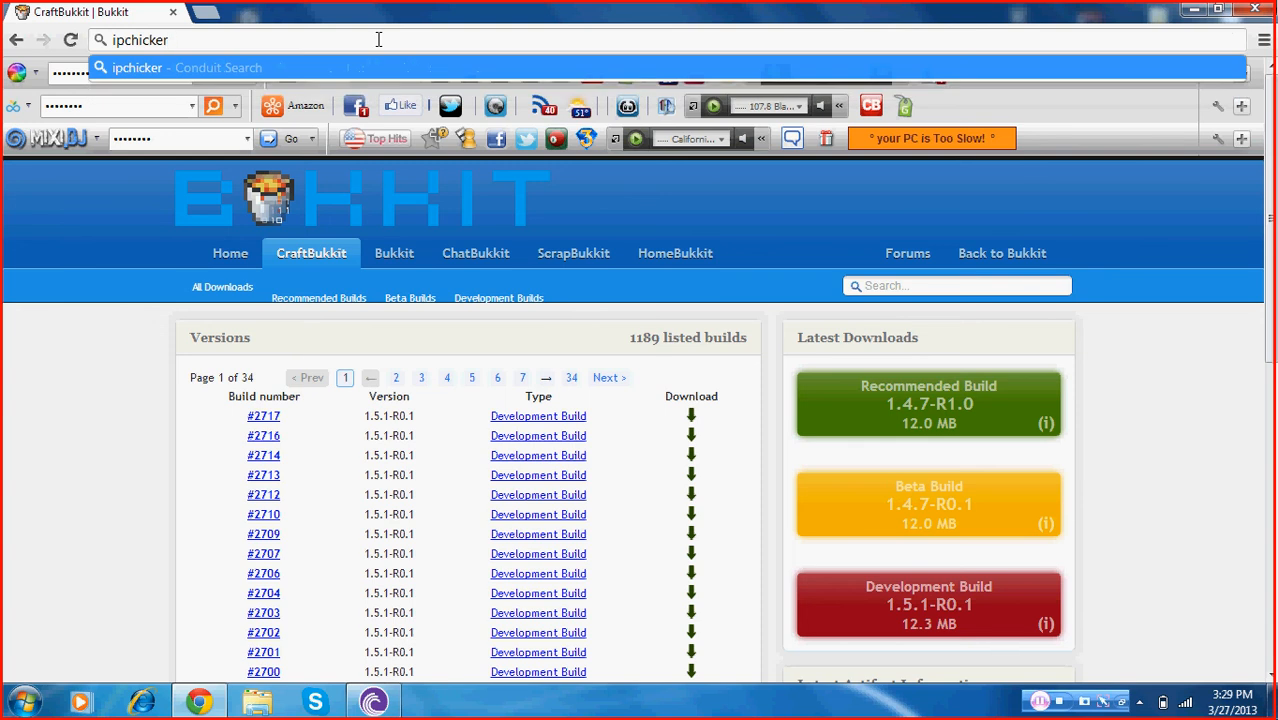
type("n.com")
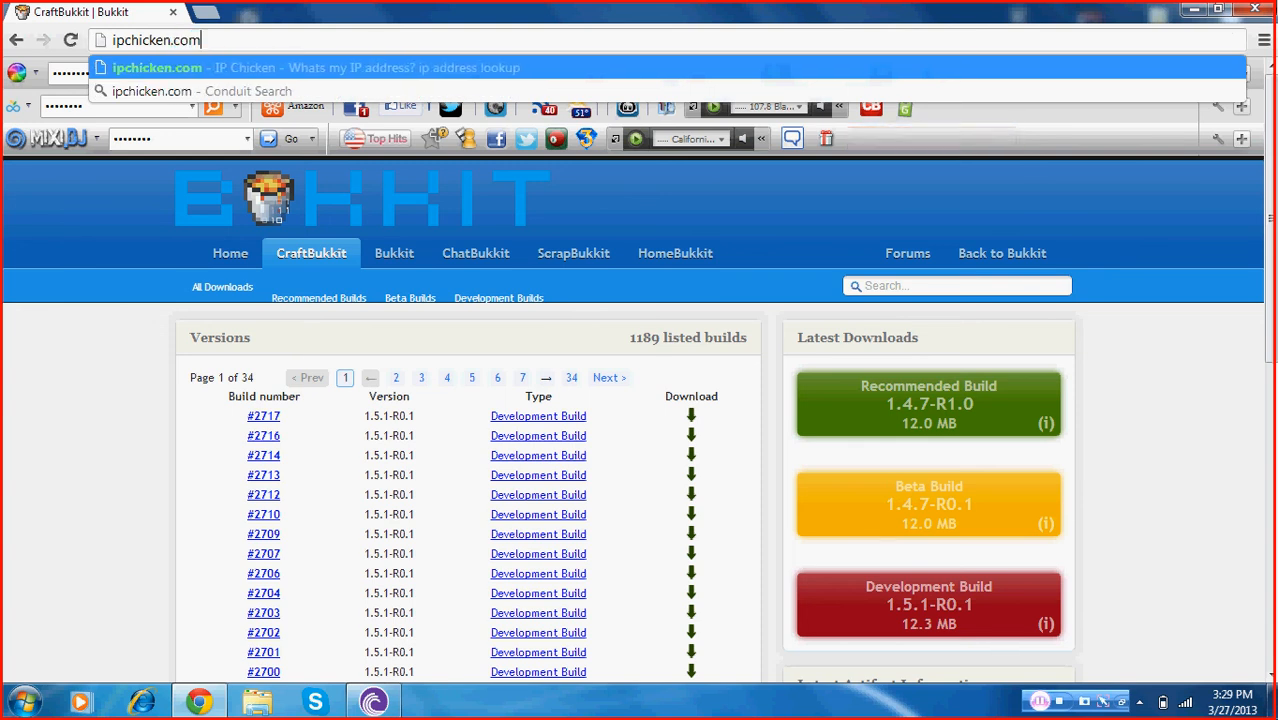
left_click(24, 702)
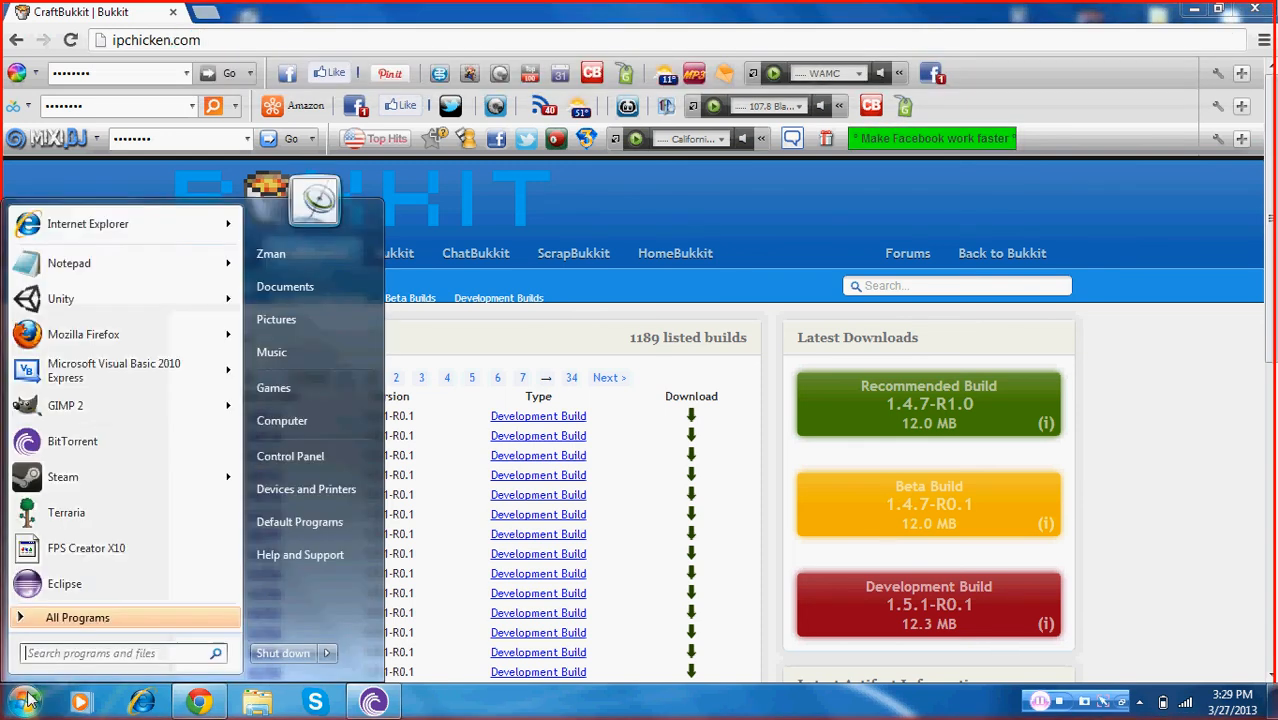
left_click(107, 268)
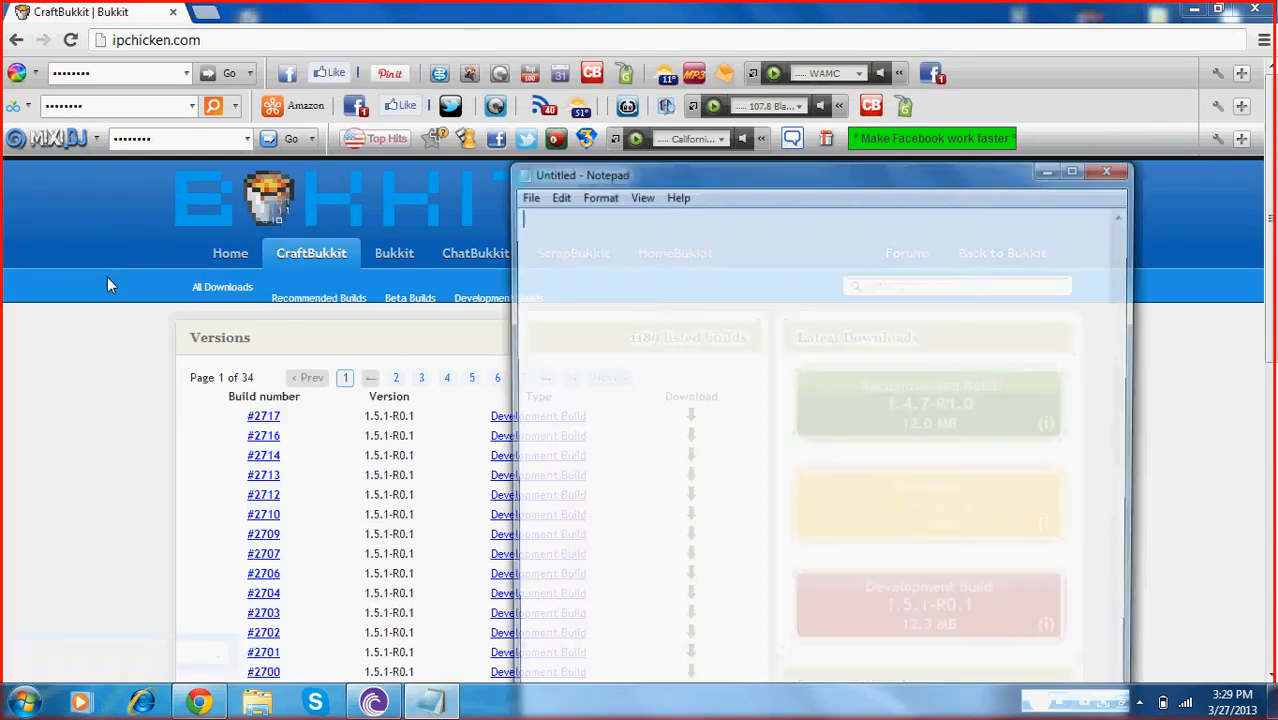
left_click_drag(603, 175, 263, 194)
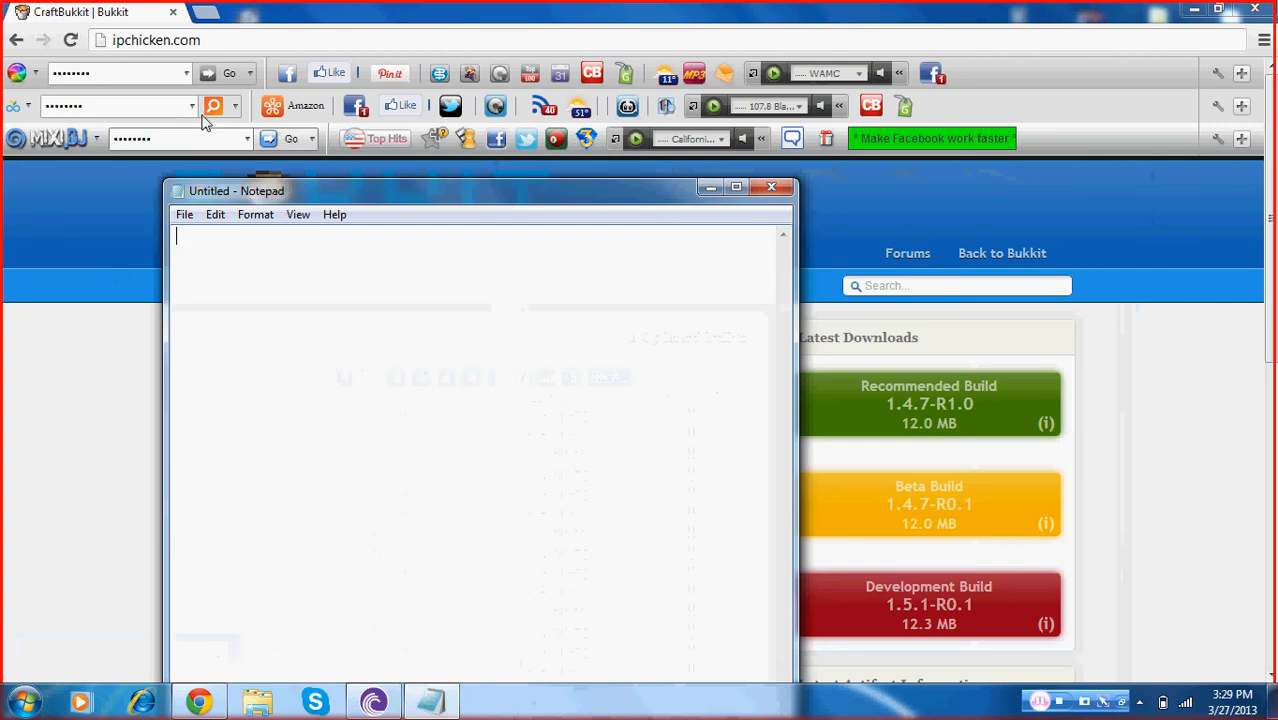
left_click(243, 40)
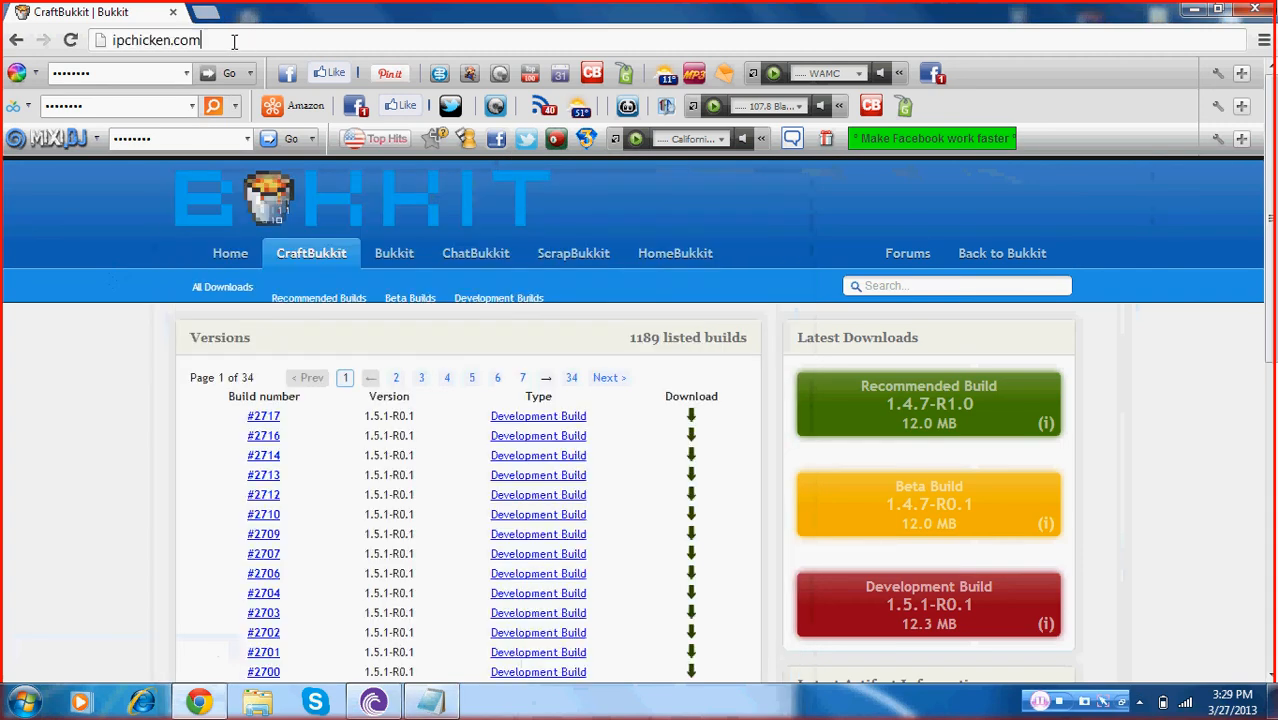
left_click(71, 40)
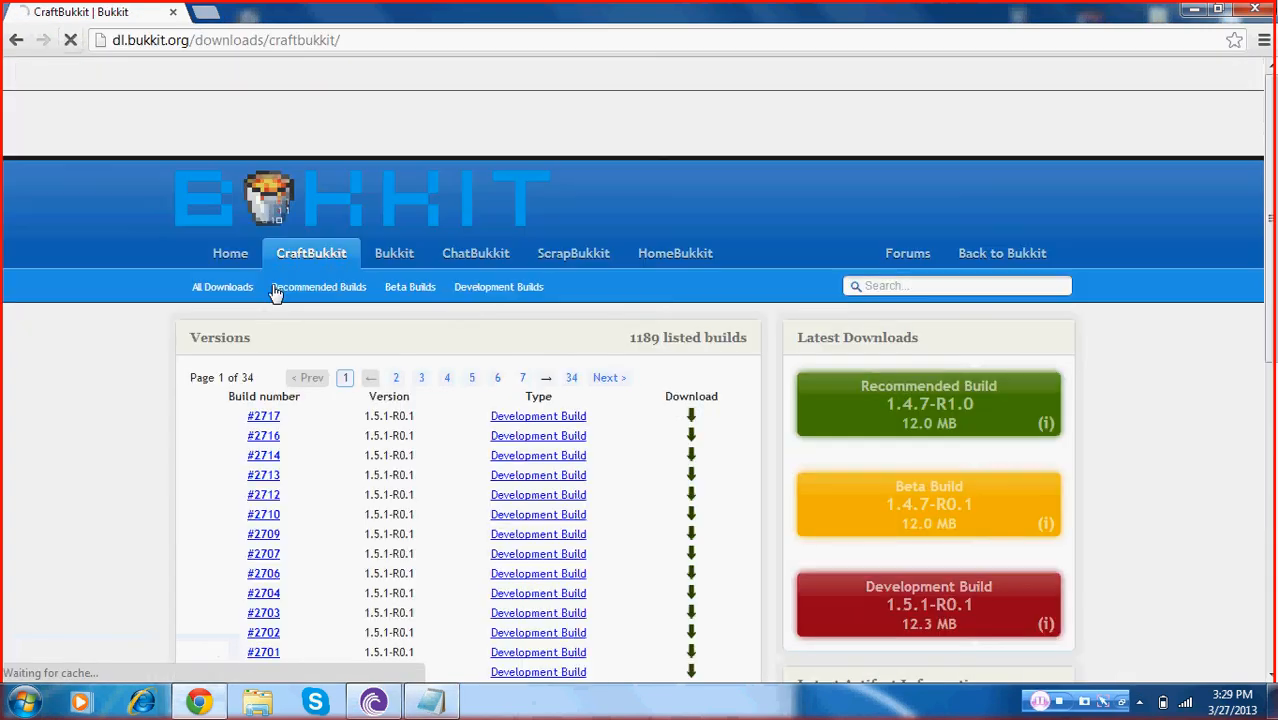
Open ipchicken.com in the browser and copy the displayed public IP address
left_click(178, 40)
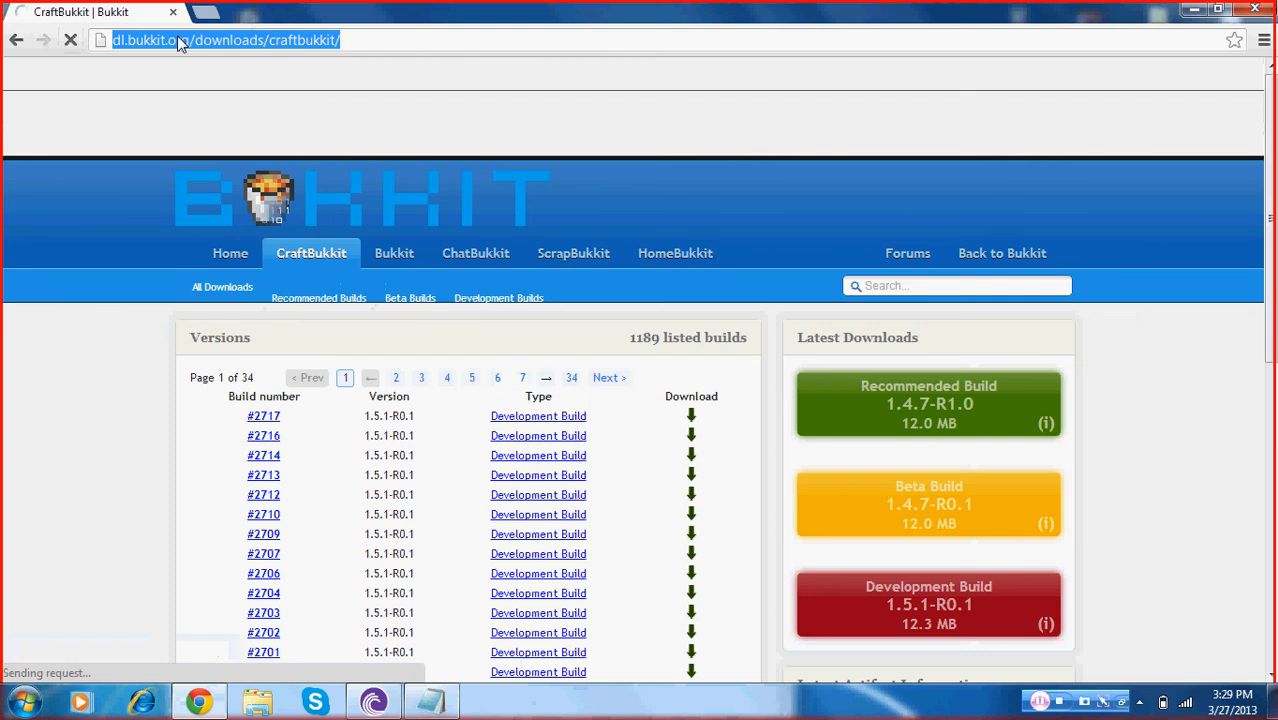
type("ipchicken.com")
key("Return")
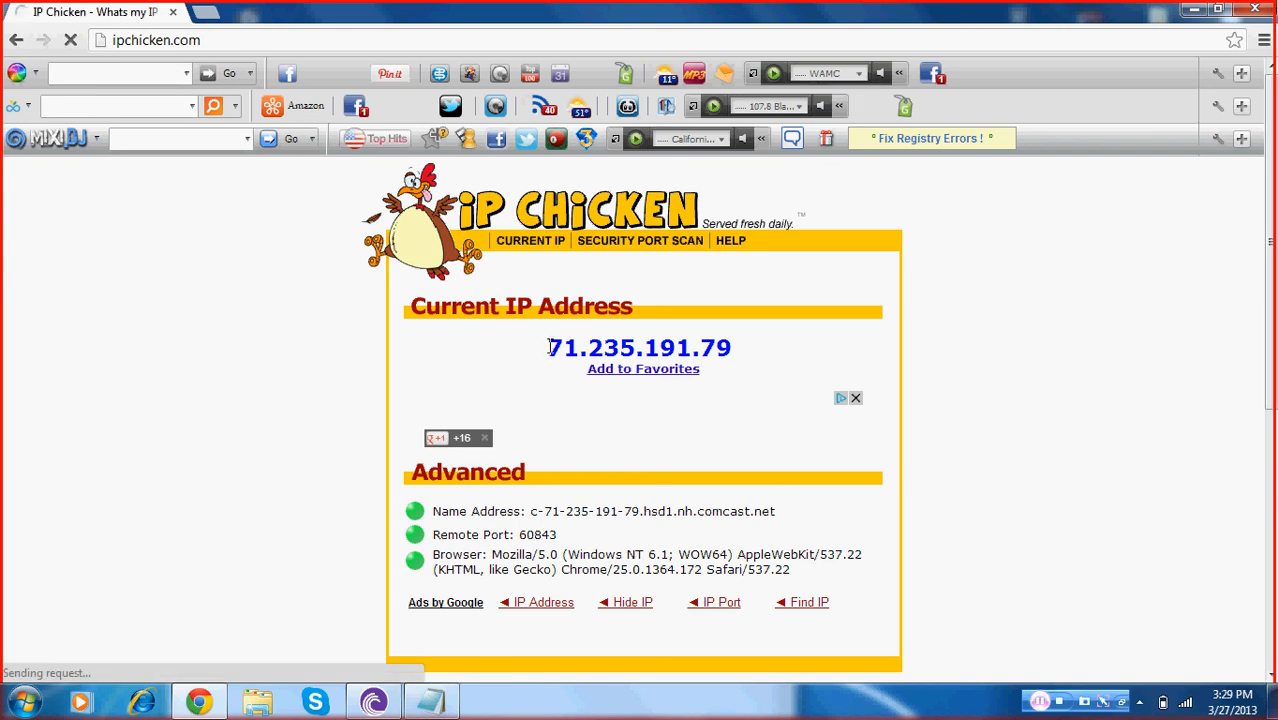
left_click_drag(547, 347, 733, 348)
key("ctrl+c")
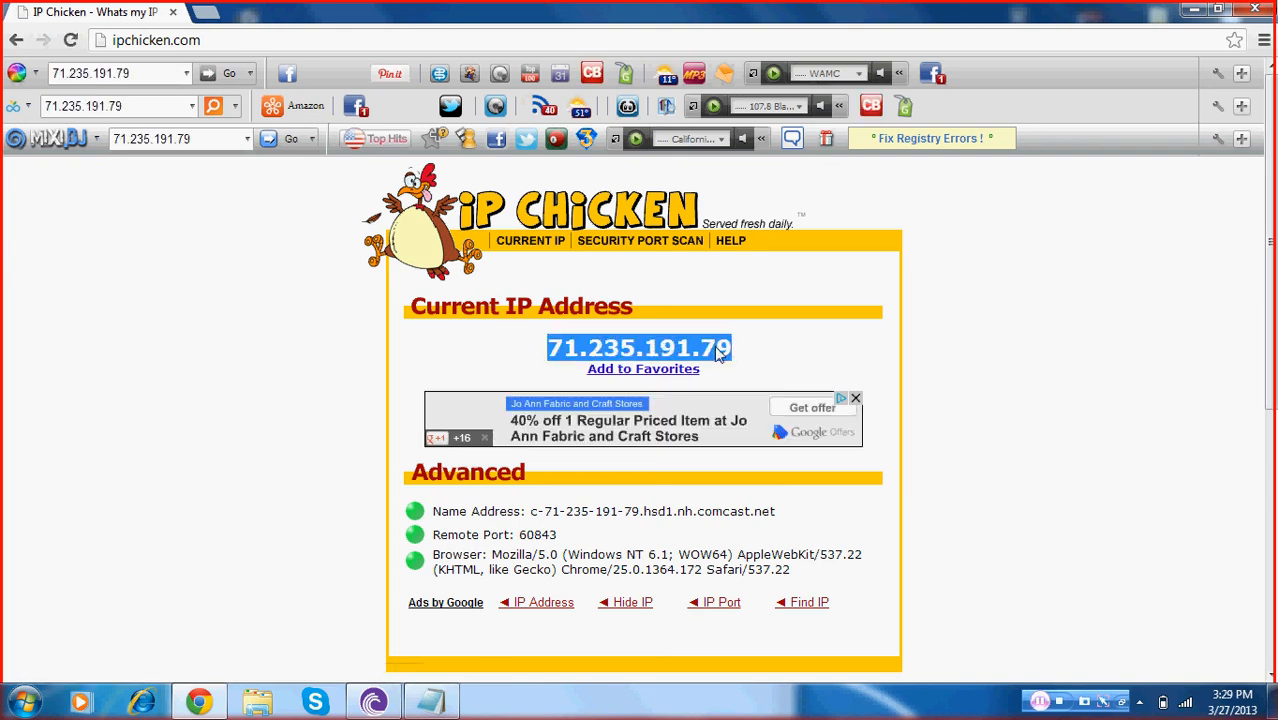
right_click(716, 349)
left_click(738, 359)
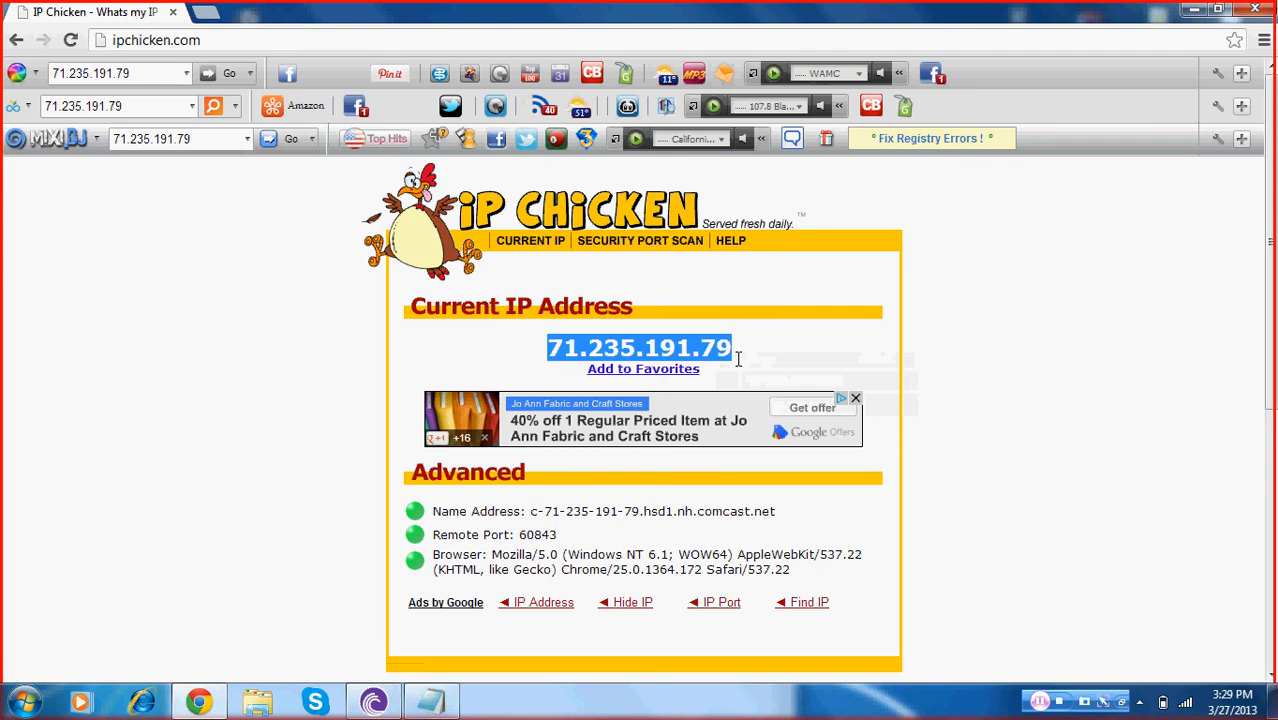
Close the empty Notepad window and minimize the browser
left_click(431, 702)
left_click(778, 188)
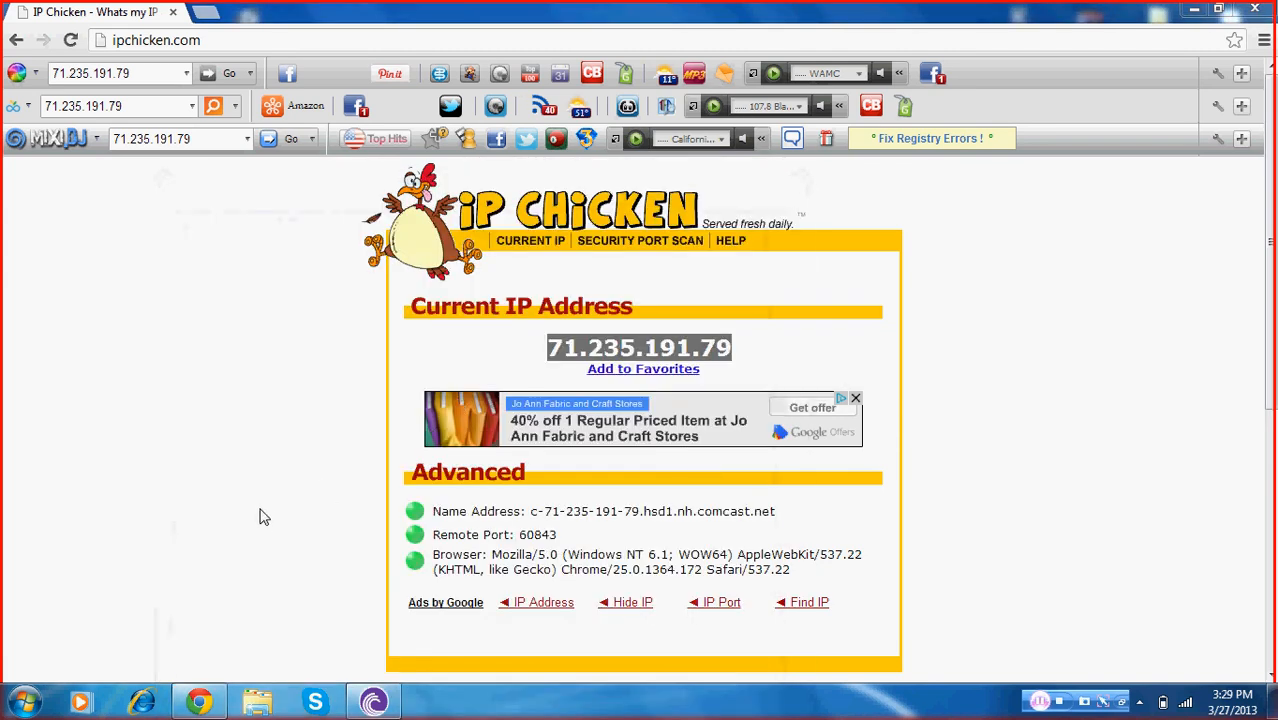
left_click(197, 701)
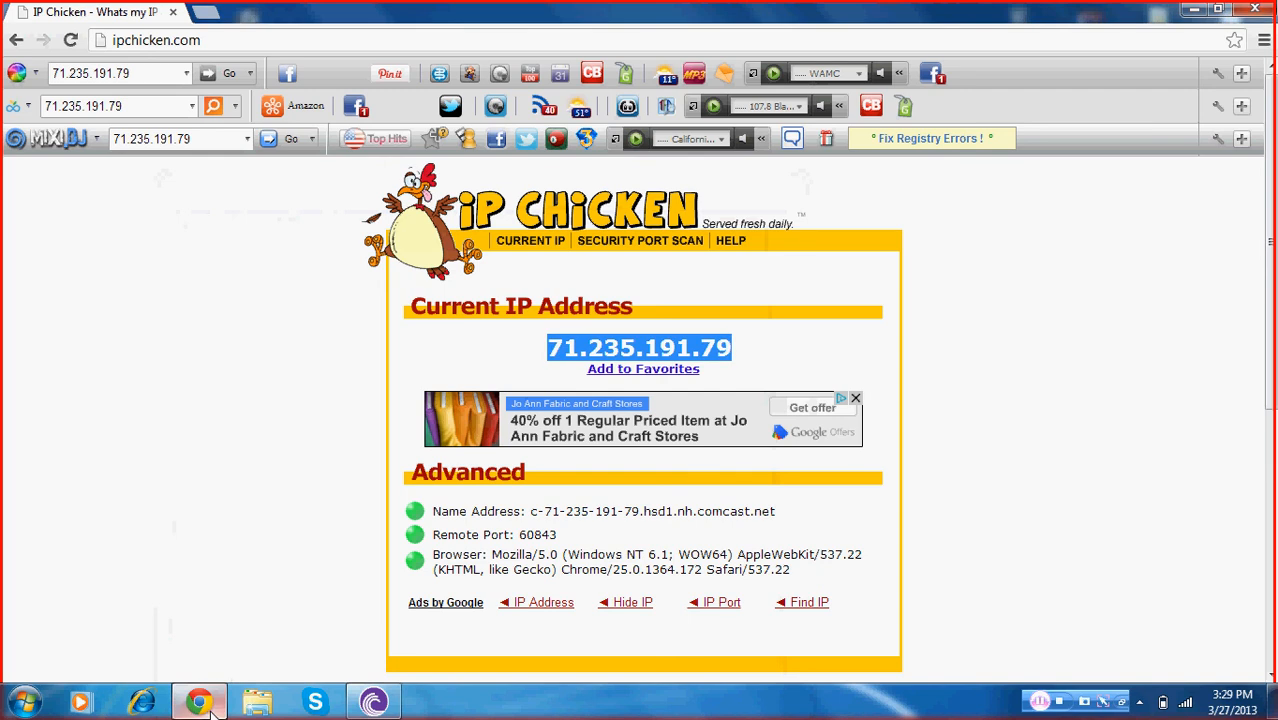
left_click(1190, 12)
Launch Minecraft, log in with the saved account, and open the multiplayer server list
double_click(40, 628)
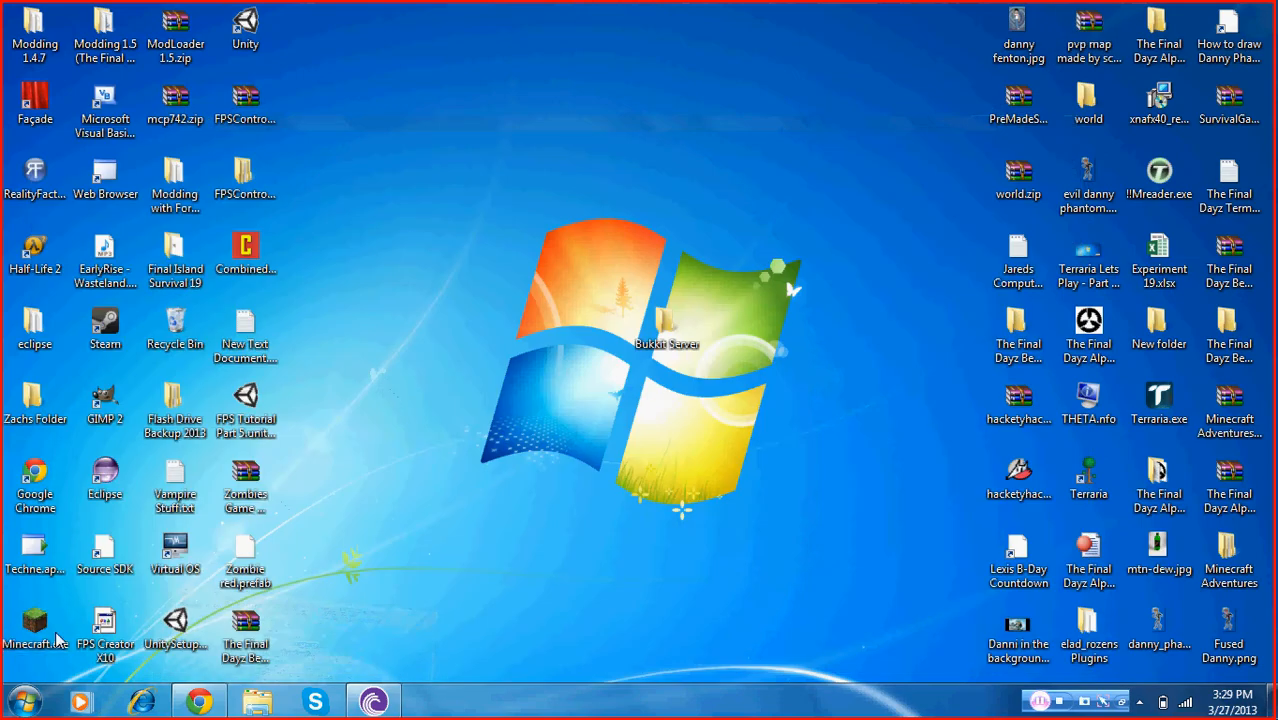
left_click(702, 368)
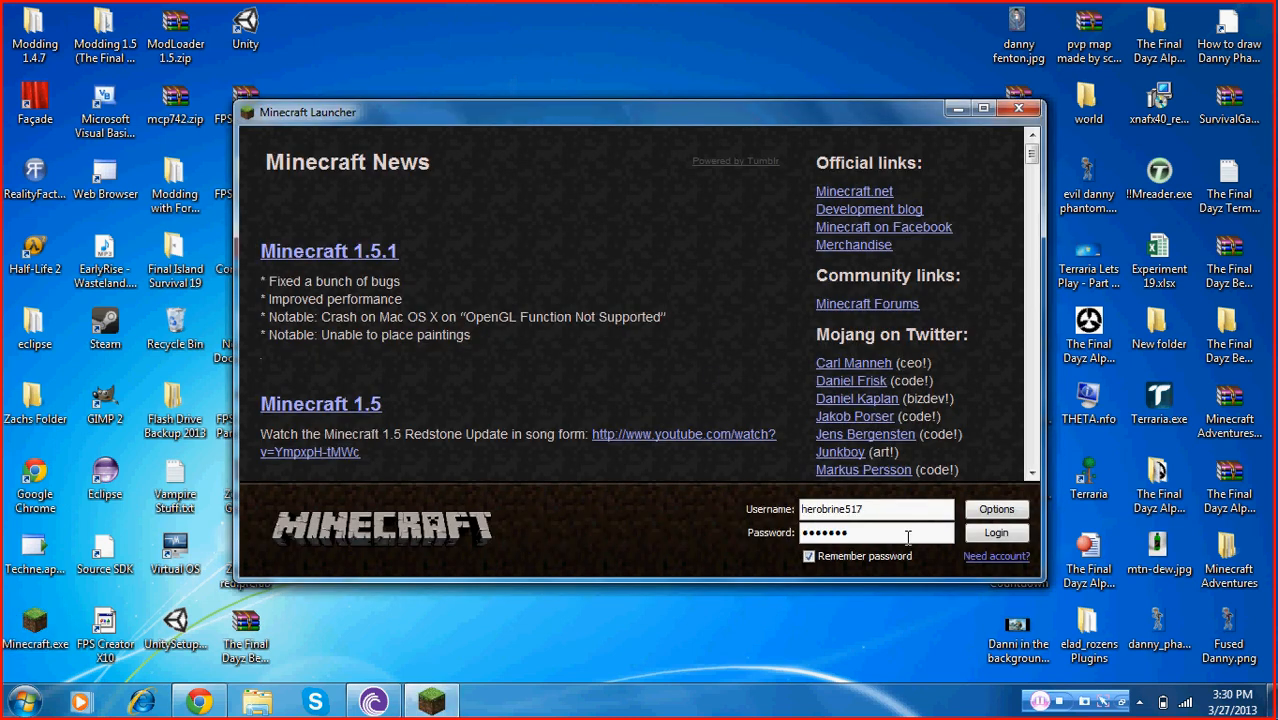
left_click(996, 533)
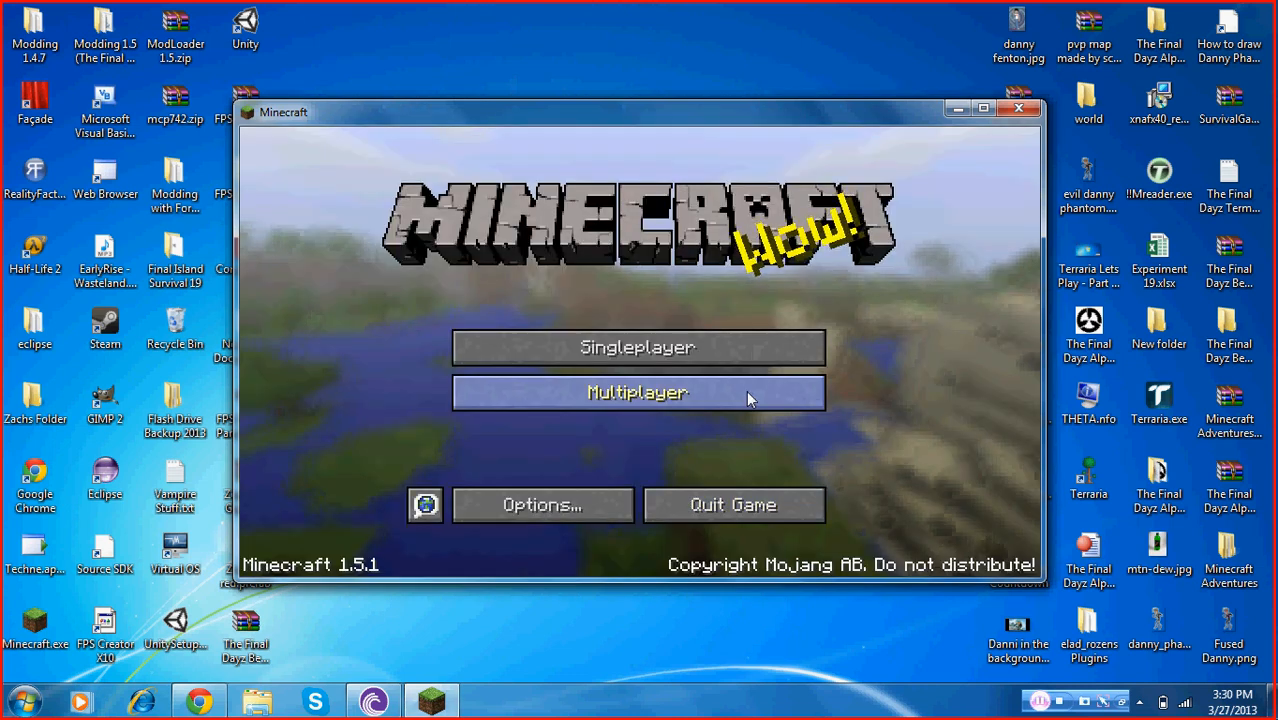
left_click(749, 396)
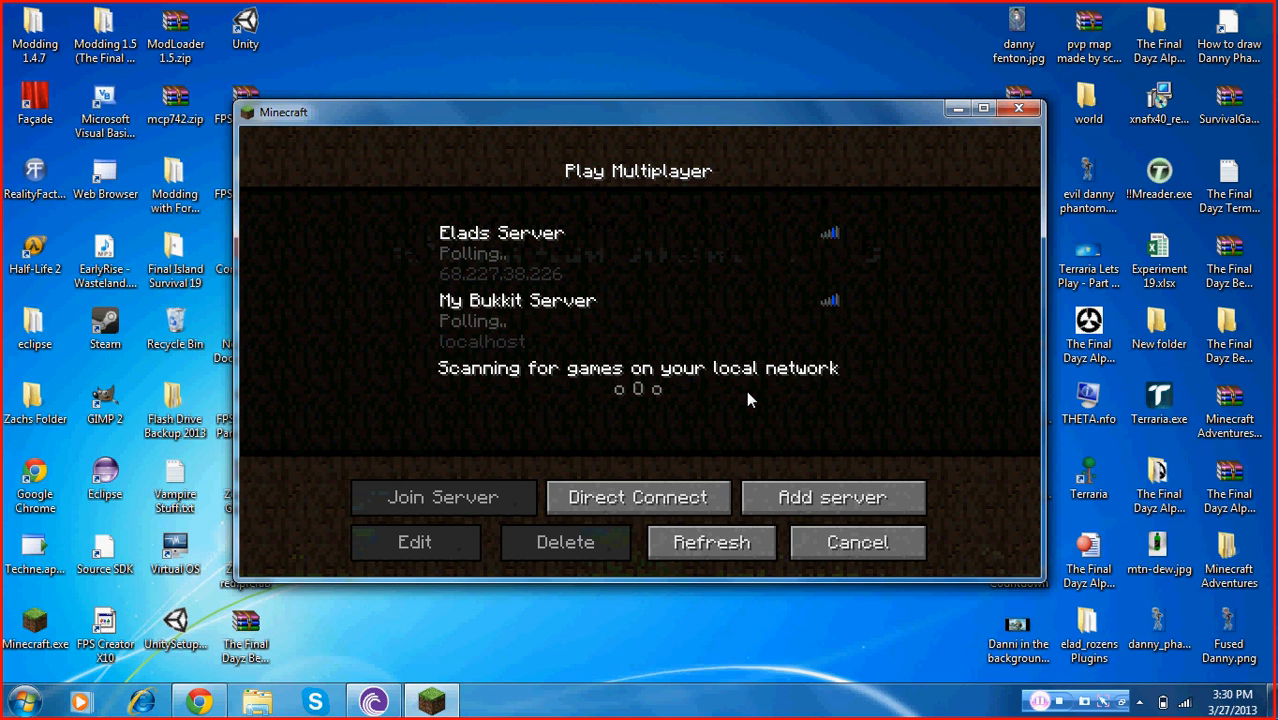
Add a server named Minecraft Server, pasting the copied public IP address as its address
left_click(872, 496)
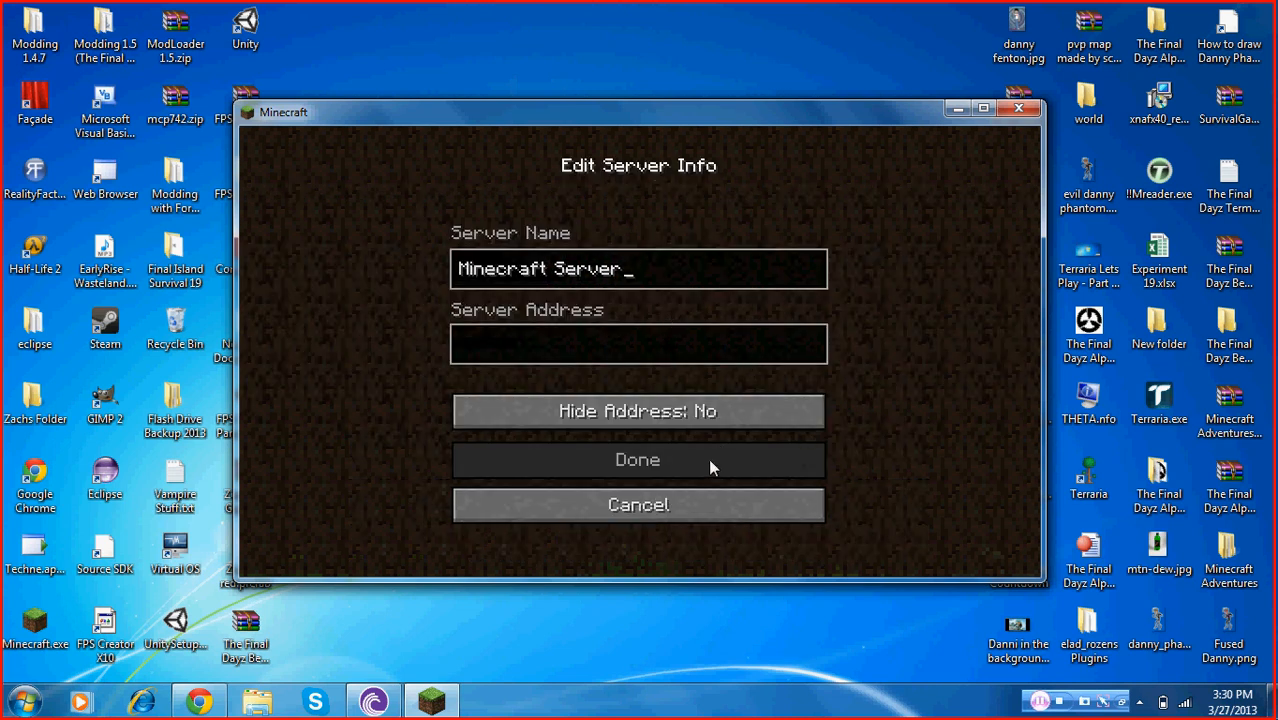
left_click(694, 344)
key("ctrl+v")
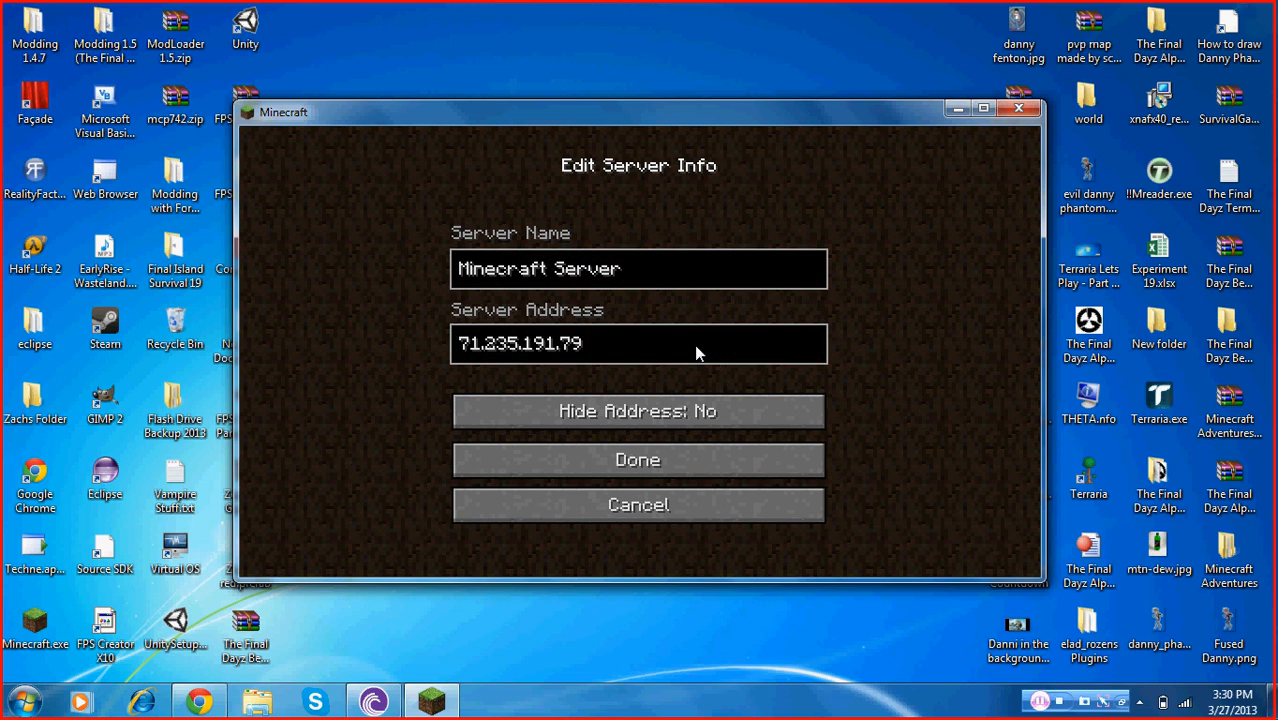
left_click(672, 456)
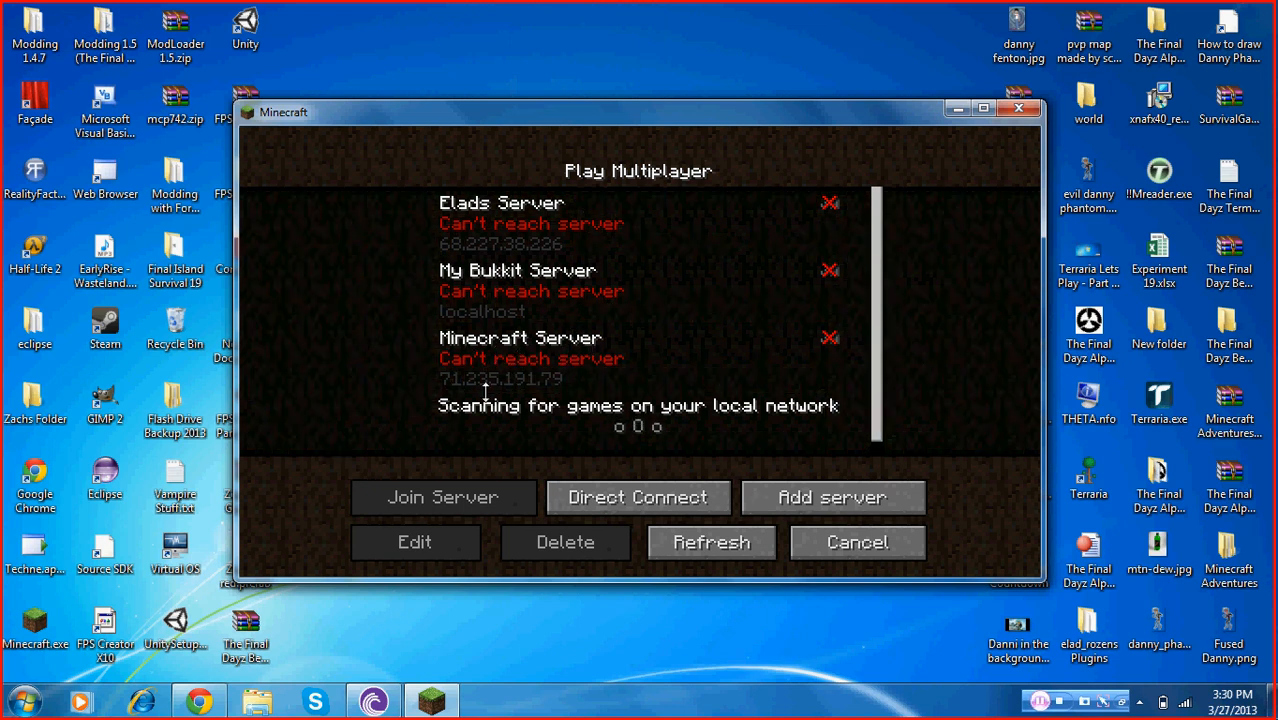
Delete the Minecraft Server entry from the multiplayer list
left_click(528, 350)
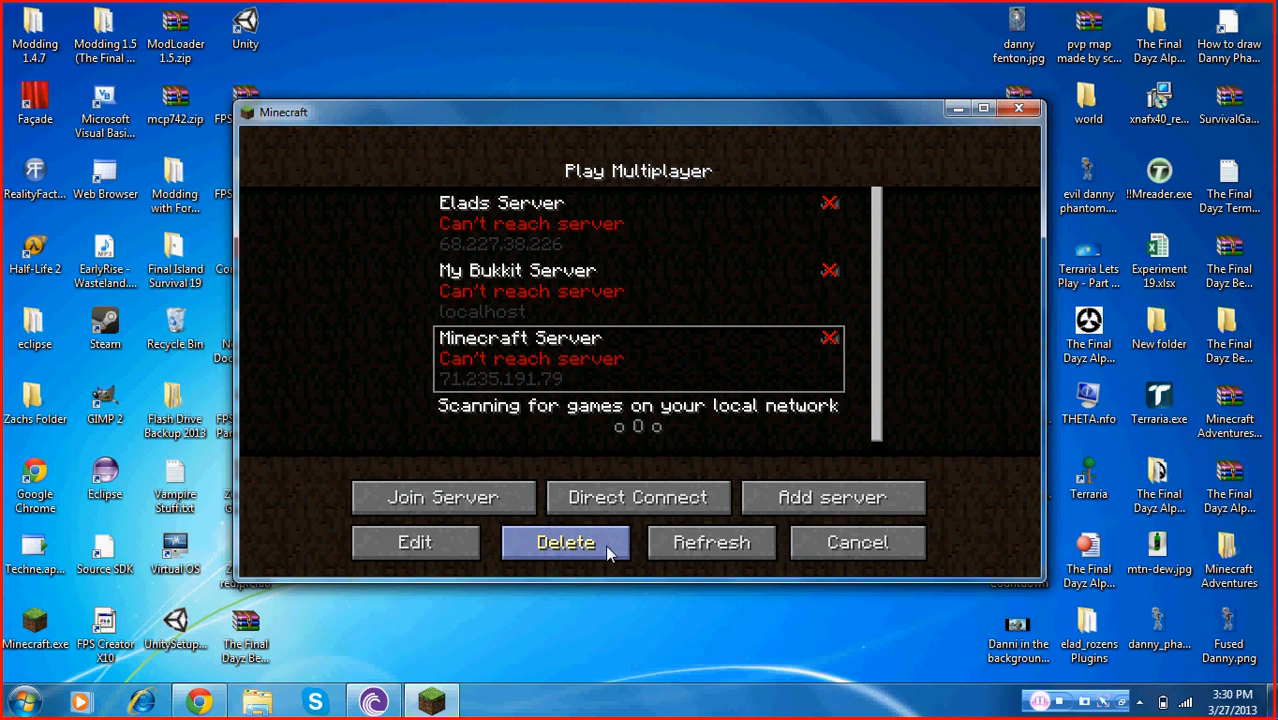
left_click(605, 544)
left_click(540, 418)
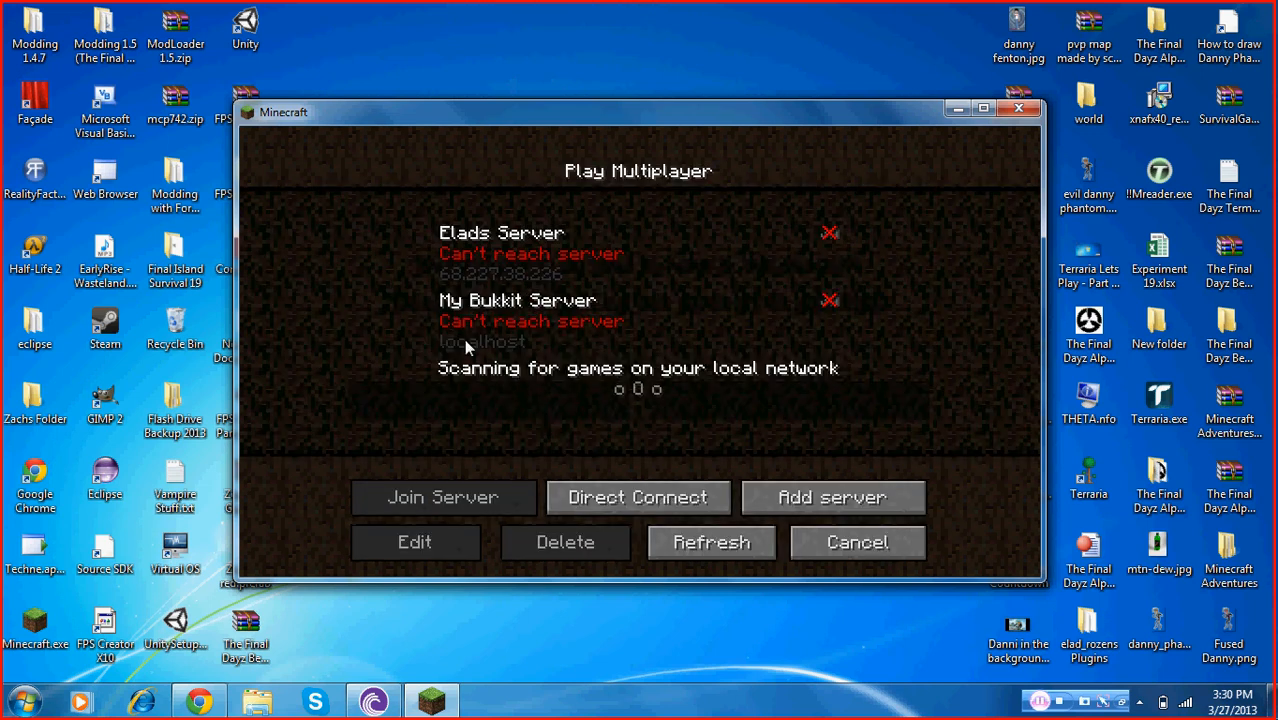
Quit Minecraft and open the Bukkit Server folder on the desktop
left_click(1029, 111)
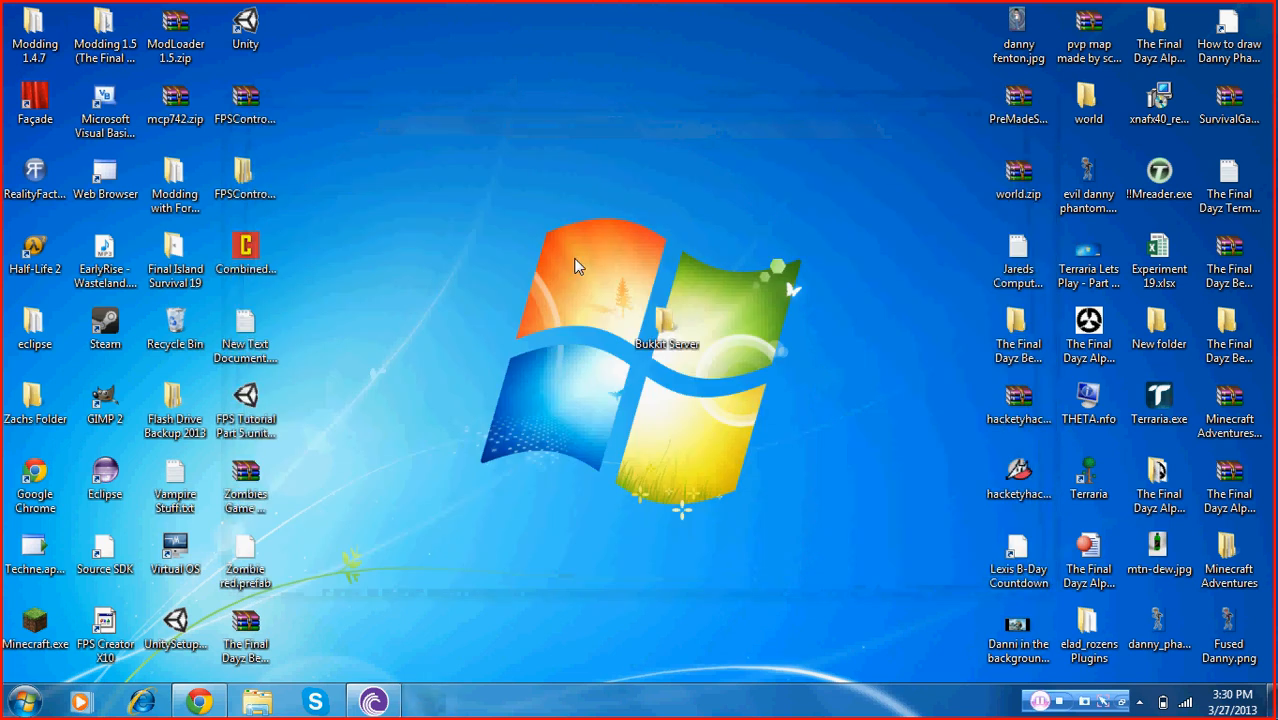
double_click(665, 322)
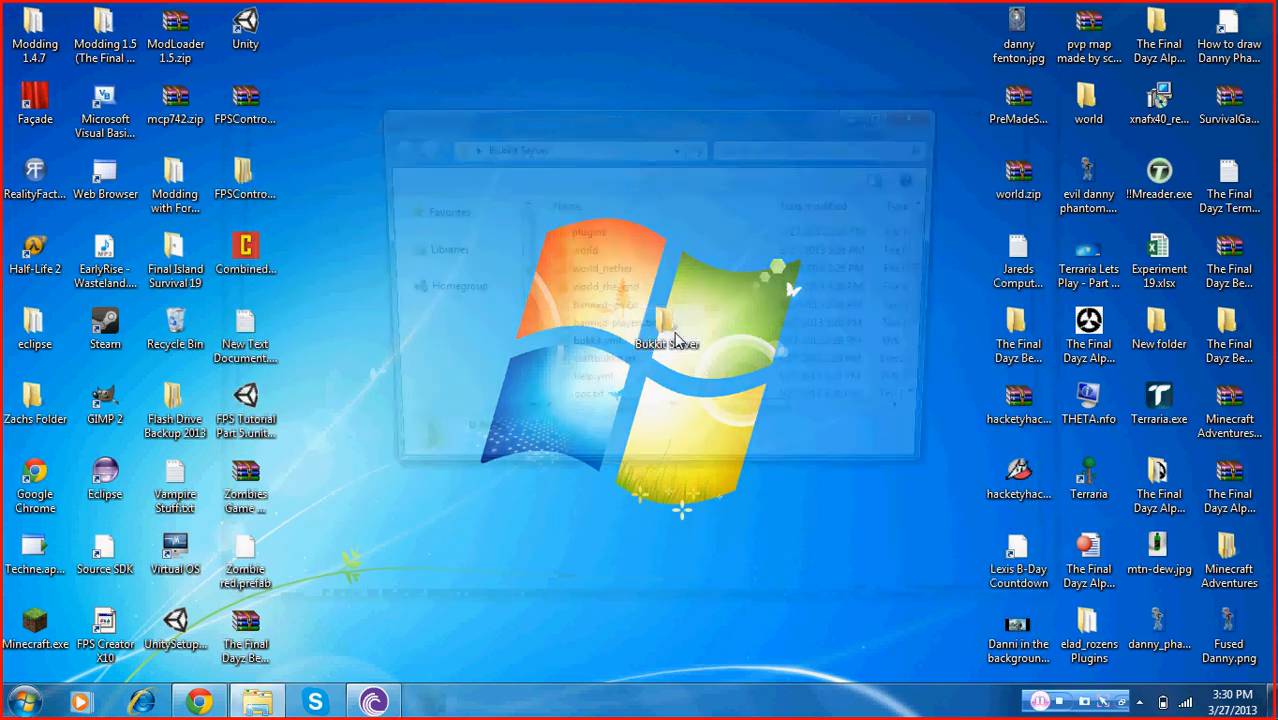
left_click_drag(940, 318, 940, 378)
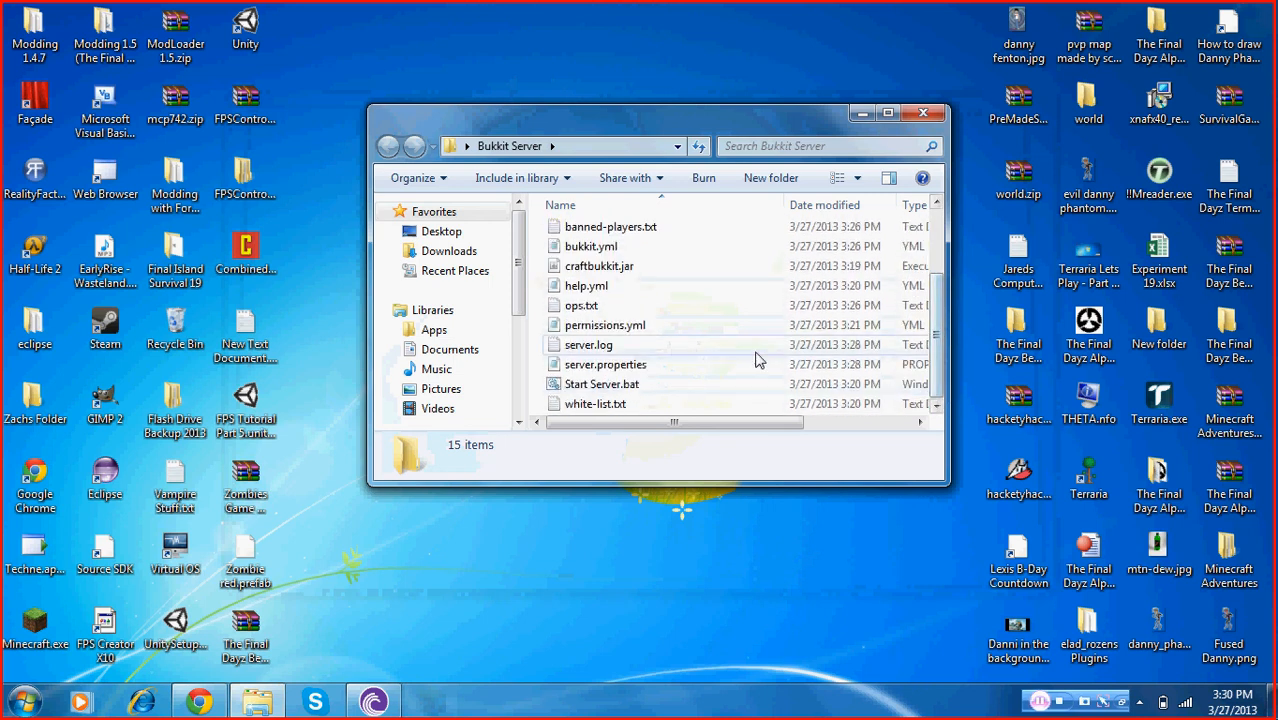
Open server.properties with Notepad, maximize it, and bring the Bukkit Server folder back up
right_click(624, 371)
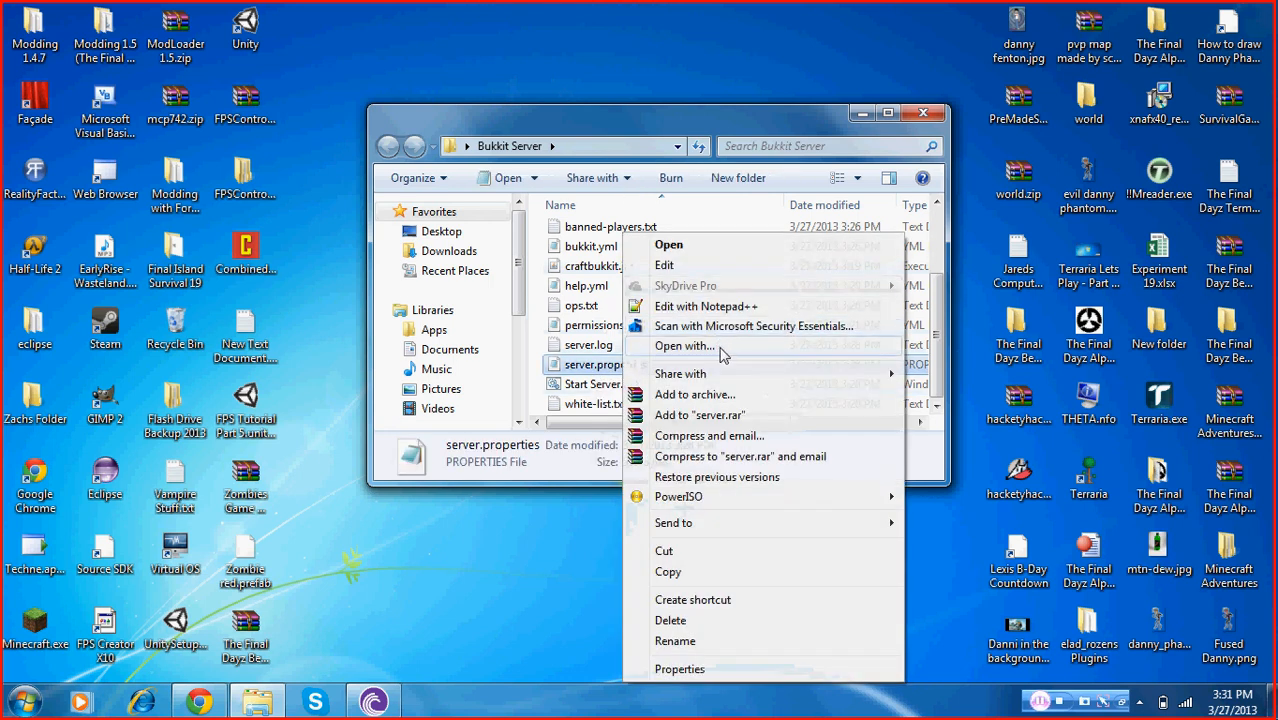
left_click(684, 346)
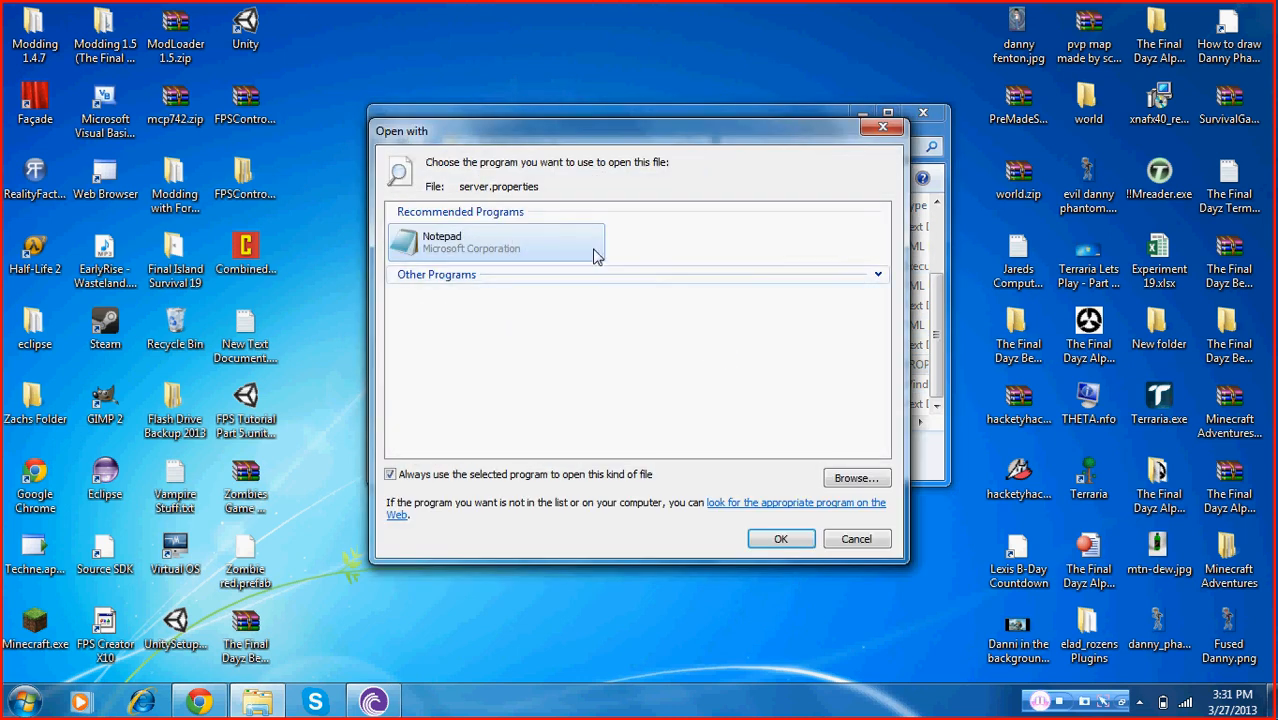
left_click(778, 538)
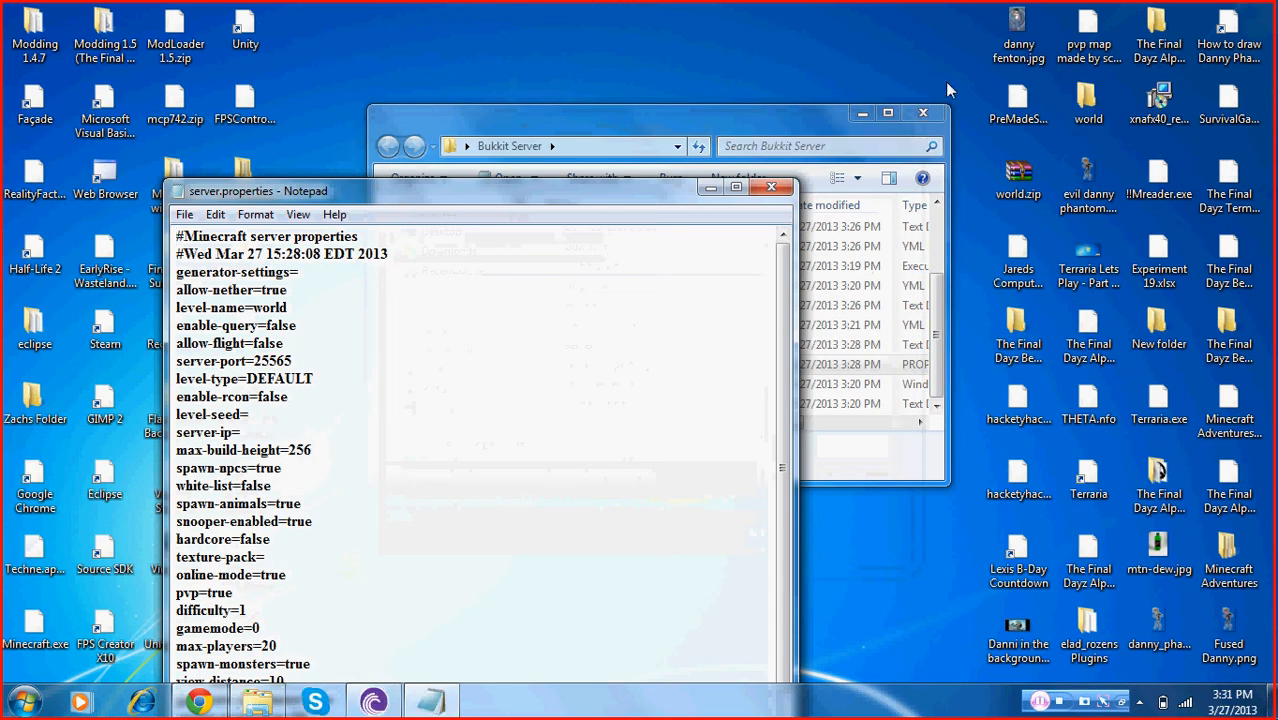
left_click(862, 115)
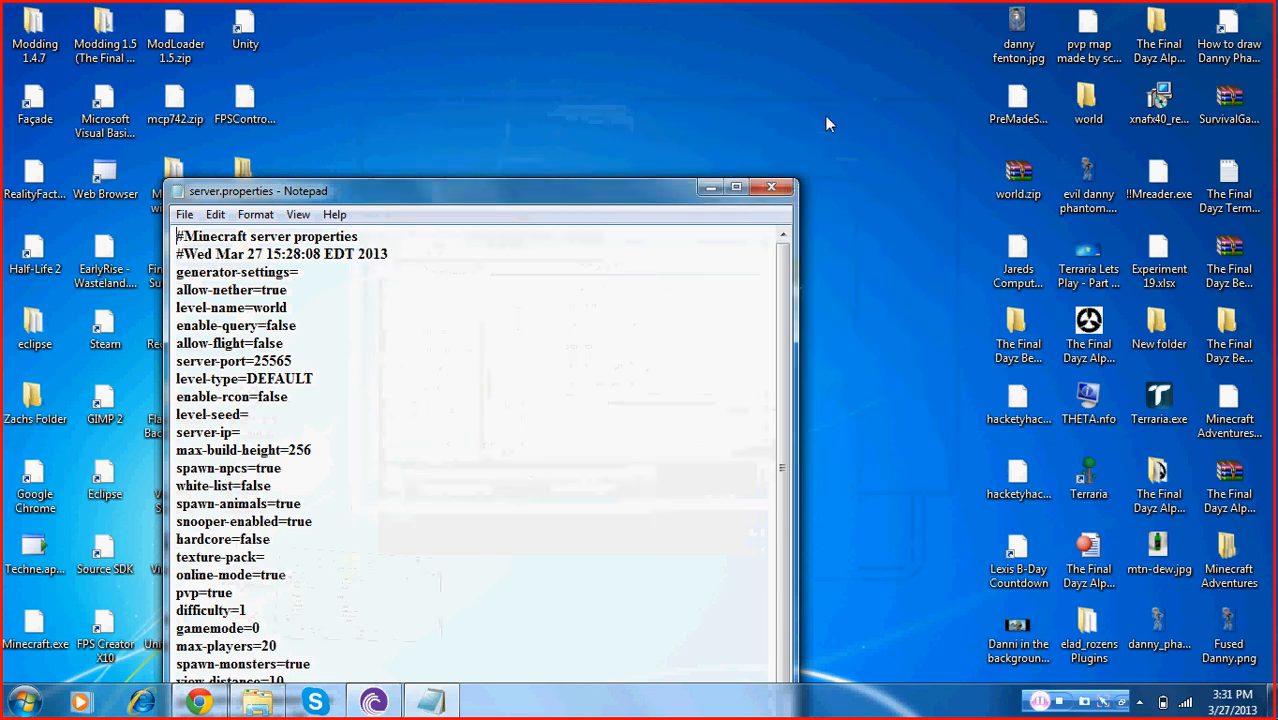
left_click(736, 191)
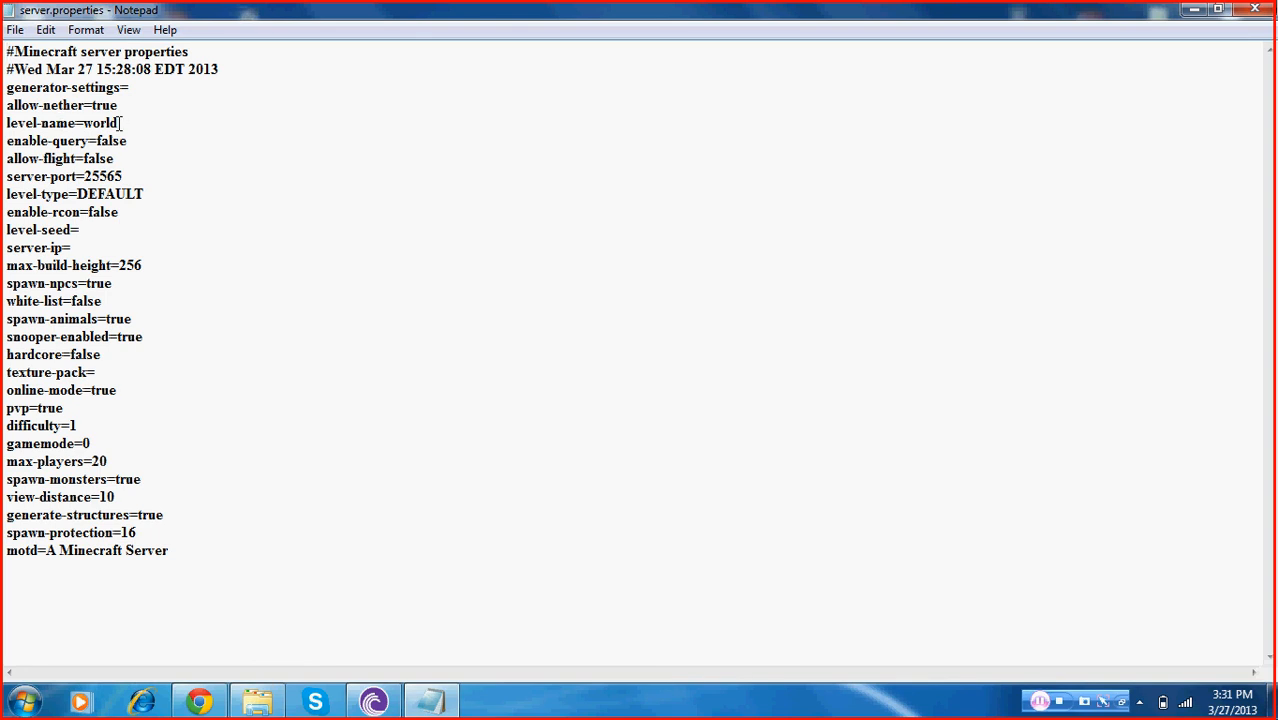
left_click(257, 701)
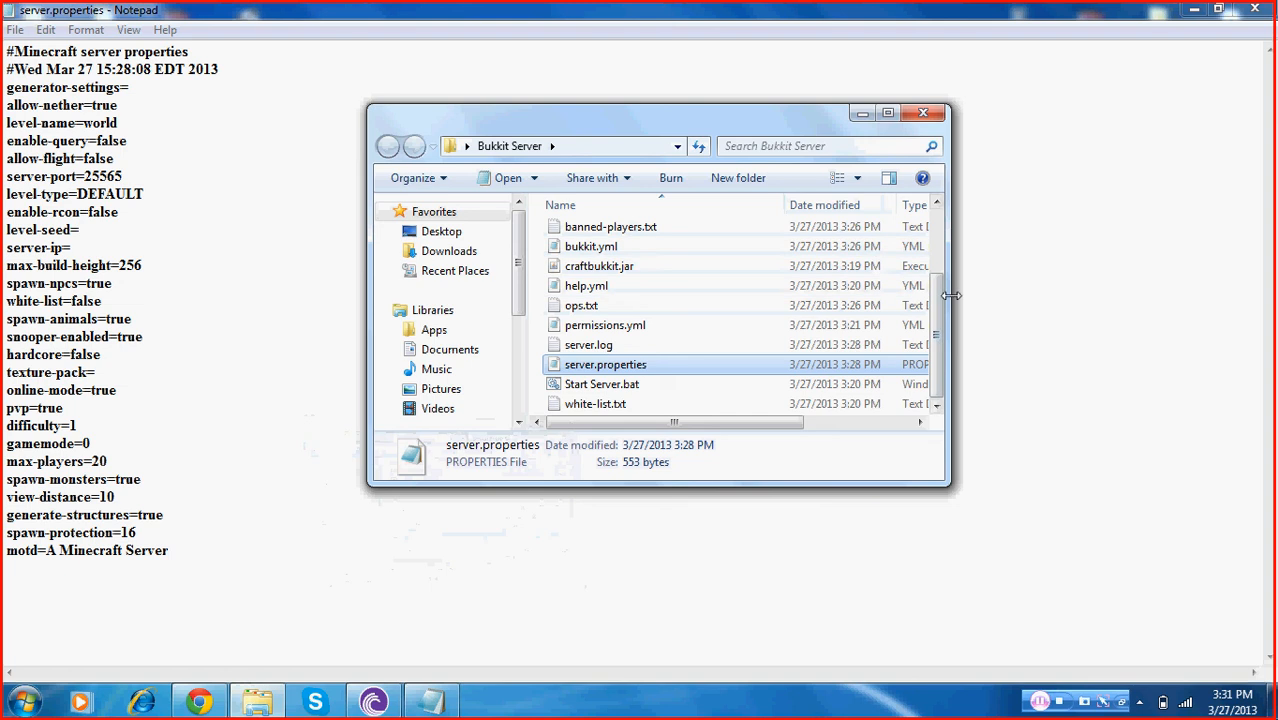
Minimize the Bukkit Server folder window and set max-build-height to 350 in server.properties
left_click_drag(938, 288, 939, 214)
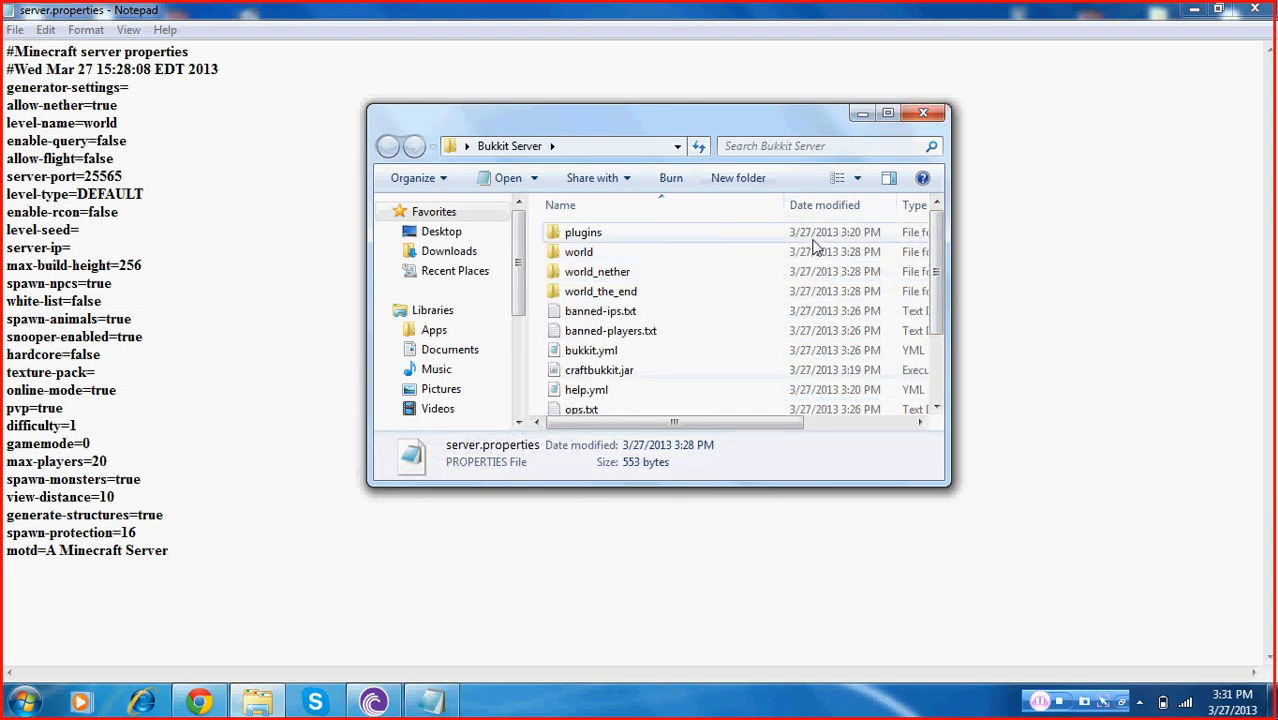
left_click(862, 113)
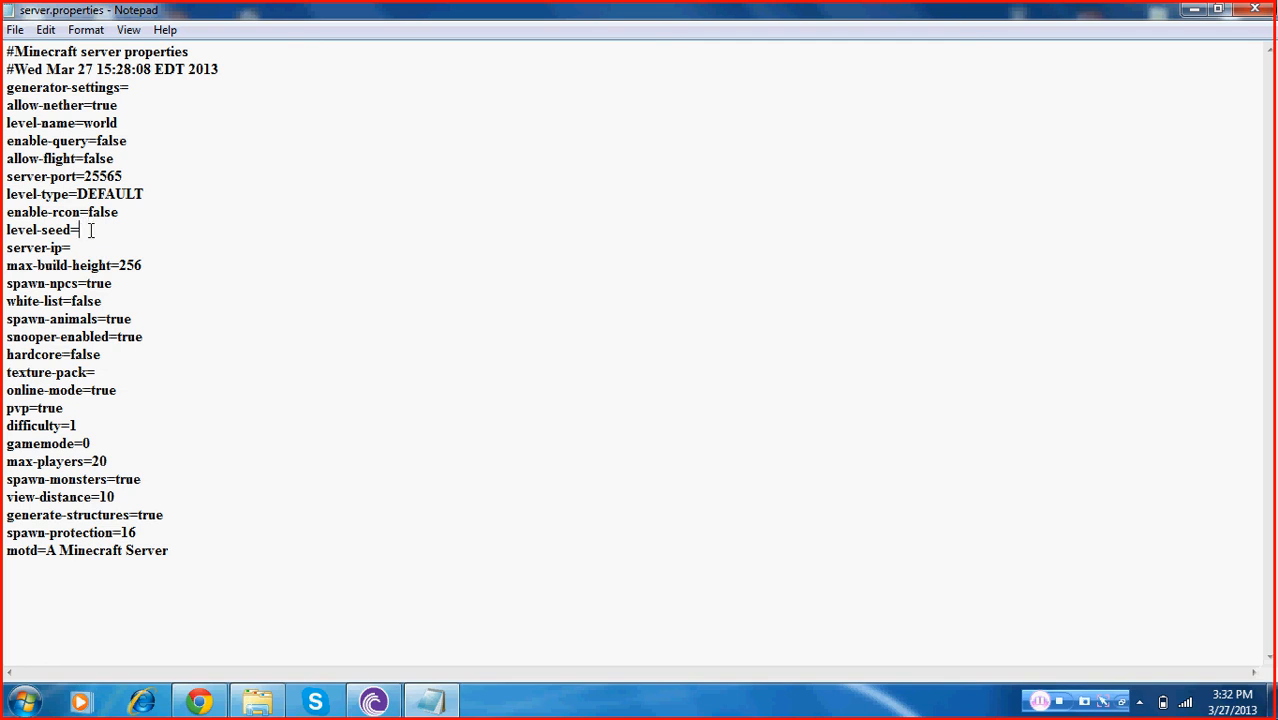
left_click(147, 262)
key("BackSpace")
key("BackSpace")
key("BackSpace")
type("350")
Set the pvp property to false in server.properties
left_click(103, 301)
left_click(98, 372)
key("BackSpace")
key("BackSpace")
type("false")
key("BackSpace")
type("1")
key("BackSpace")
type("0")
Set max-players to 50 in server.properties
left_click(121, 463)
key("BackSpace")
key("BackSpace")
type("50")
Set spawn-protection to 30 in server.properties
left_click(170, 521)
key("BackSpace")
key("BackSpace")
type("30")
Replace the motd text with Hello World and save server.properties
left_click(78, 562)
left_click_drag(169, 551, 45, 551)
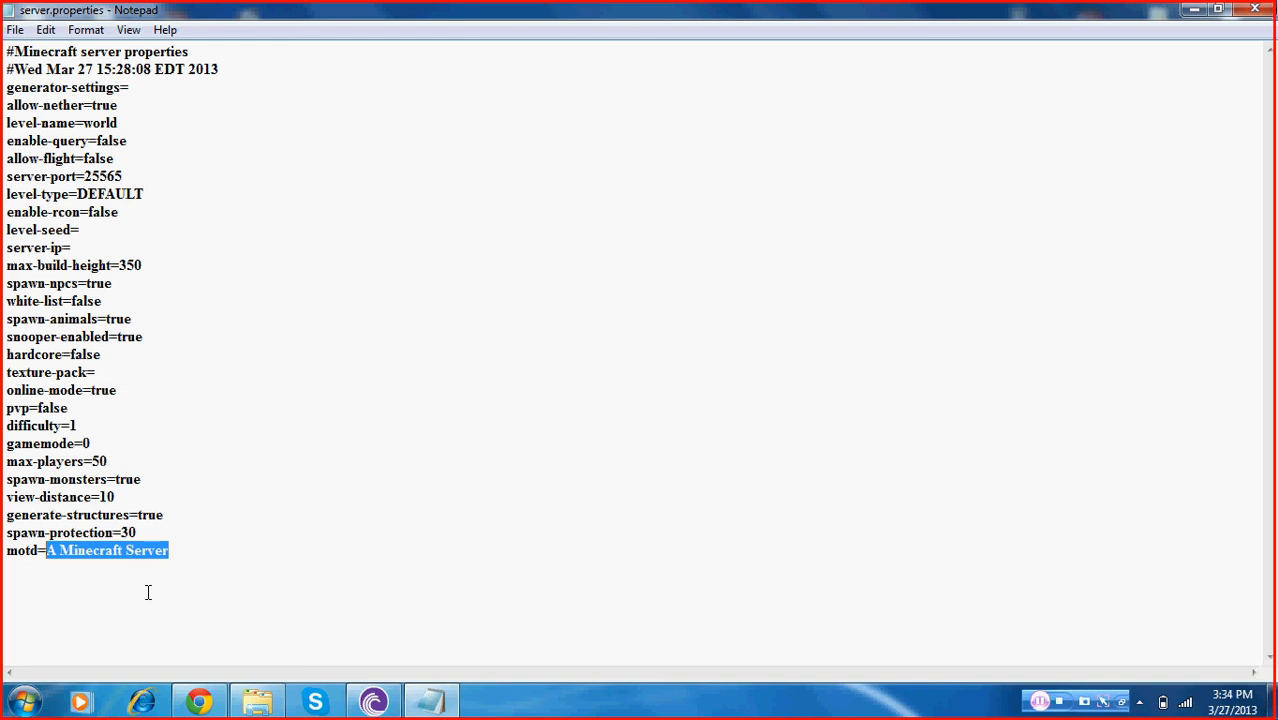
type("Hello ")
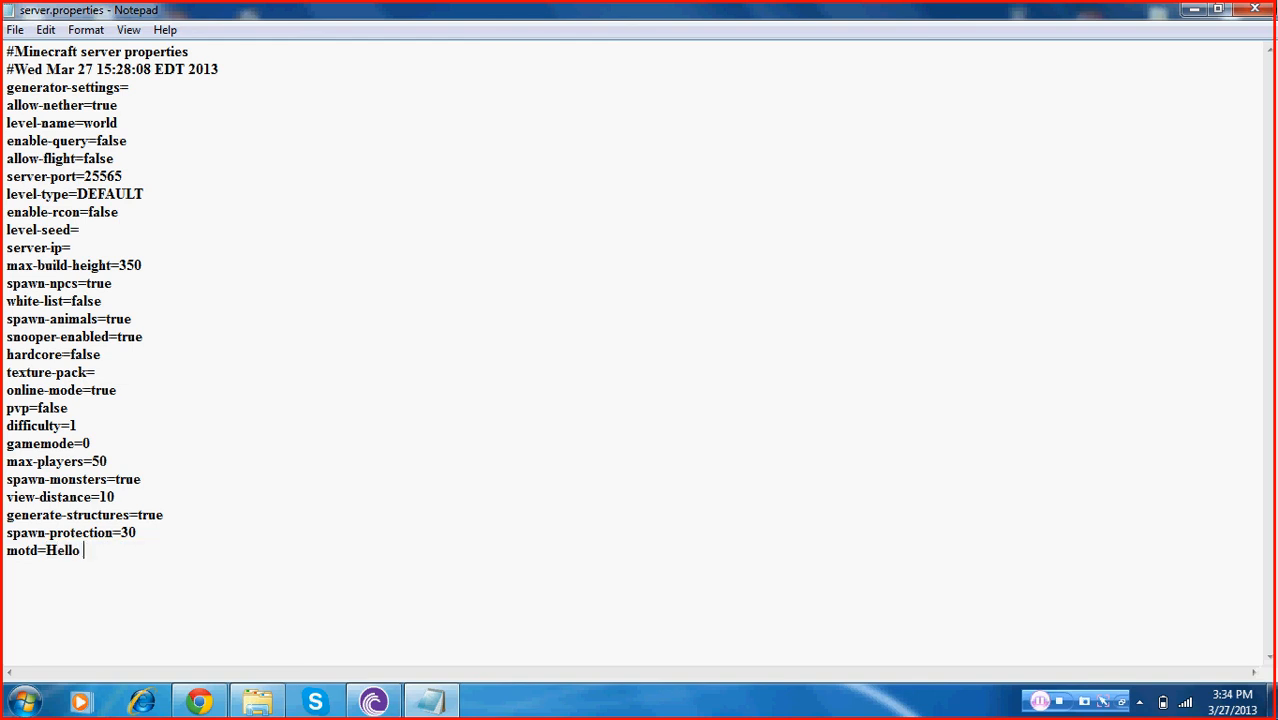
type("World")
left_click(15, 29)
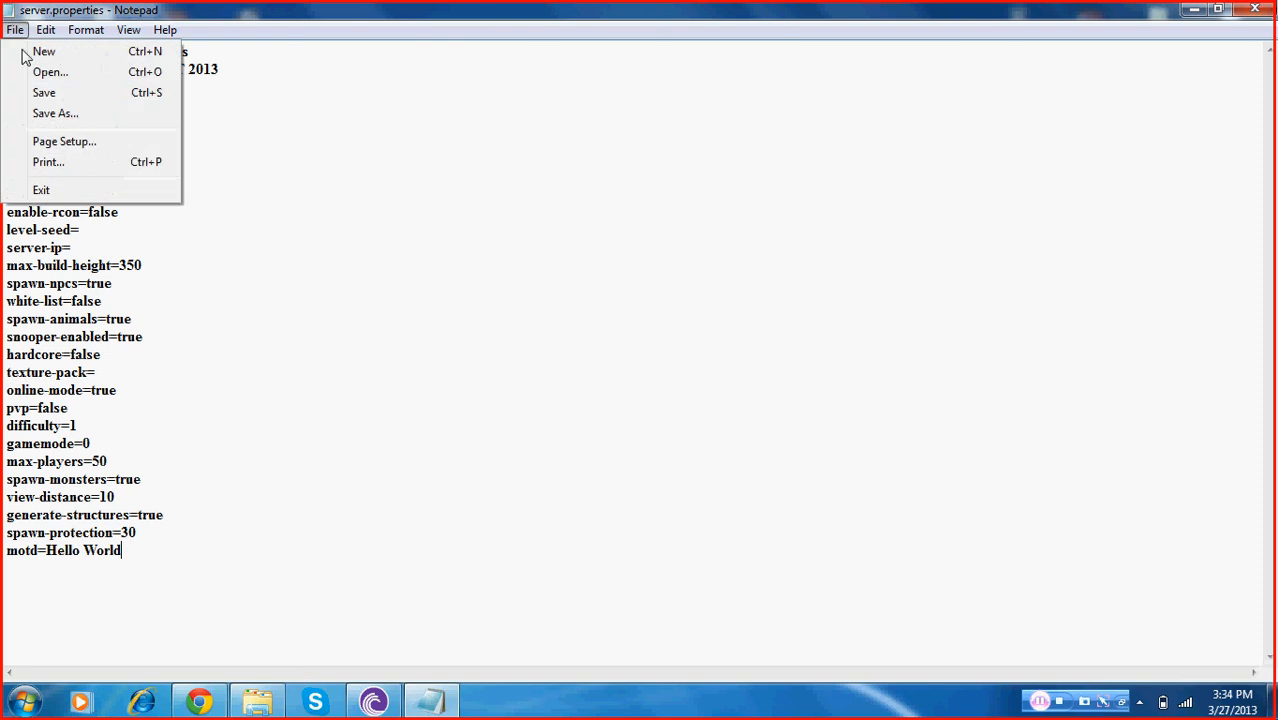
left_click(43, 92)
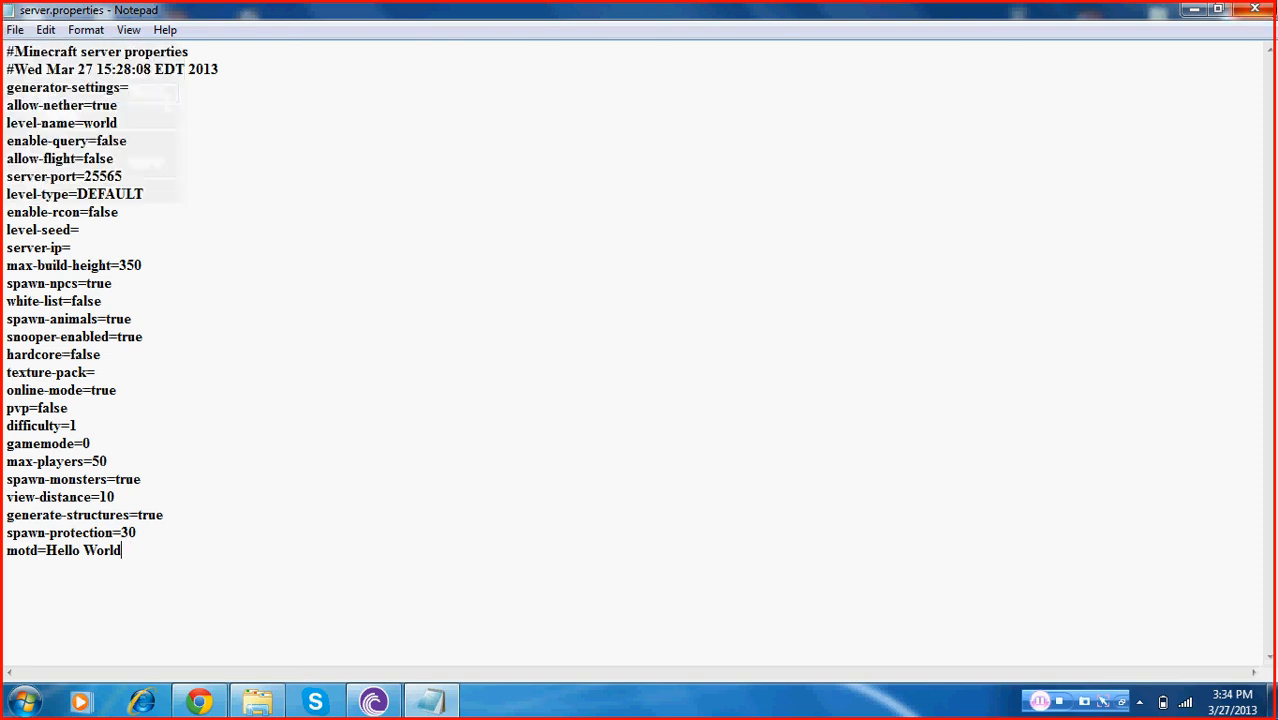
Close Notepad, reopen the Bukkit Server folder, look inside its plugins folder, and close the window
left_click(1255, 9)
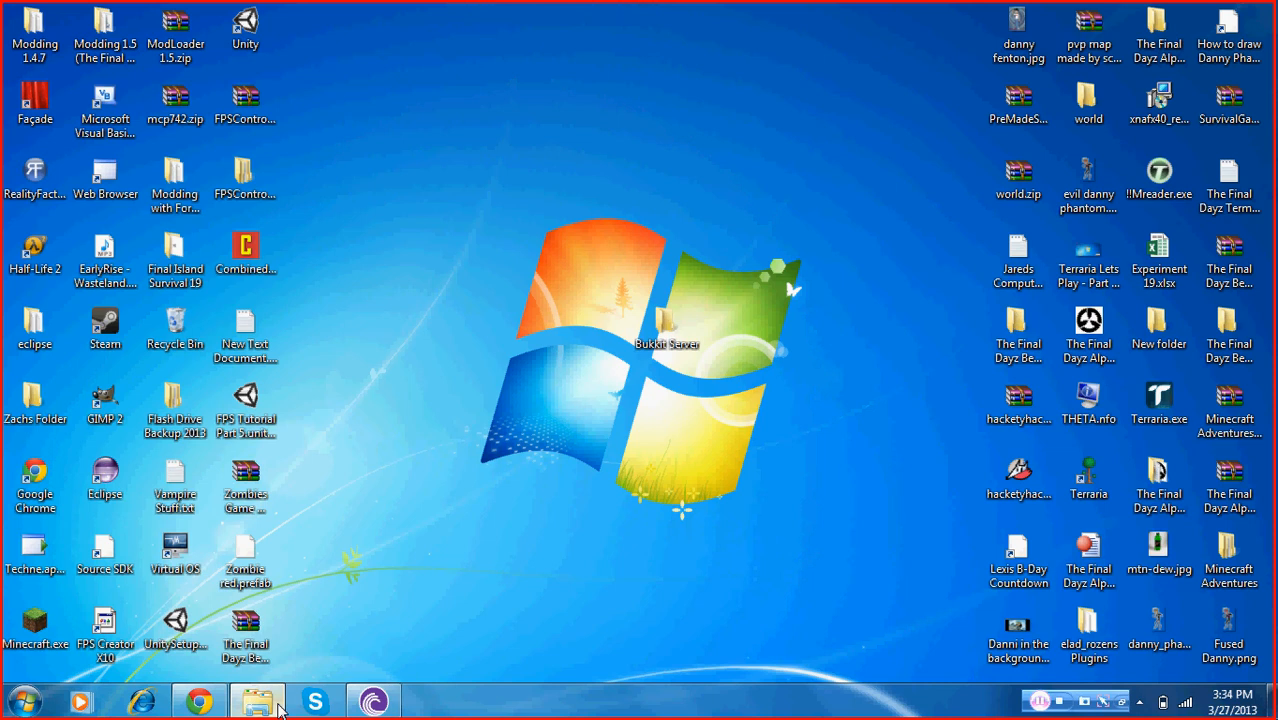
left_click(280, 708)
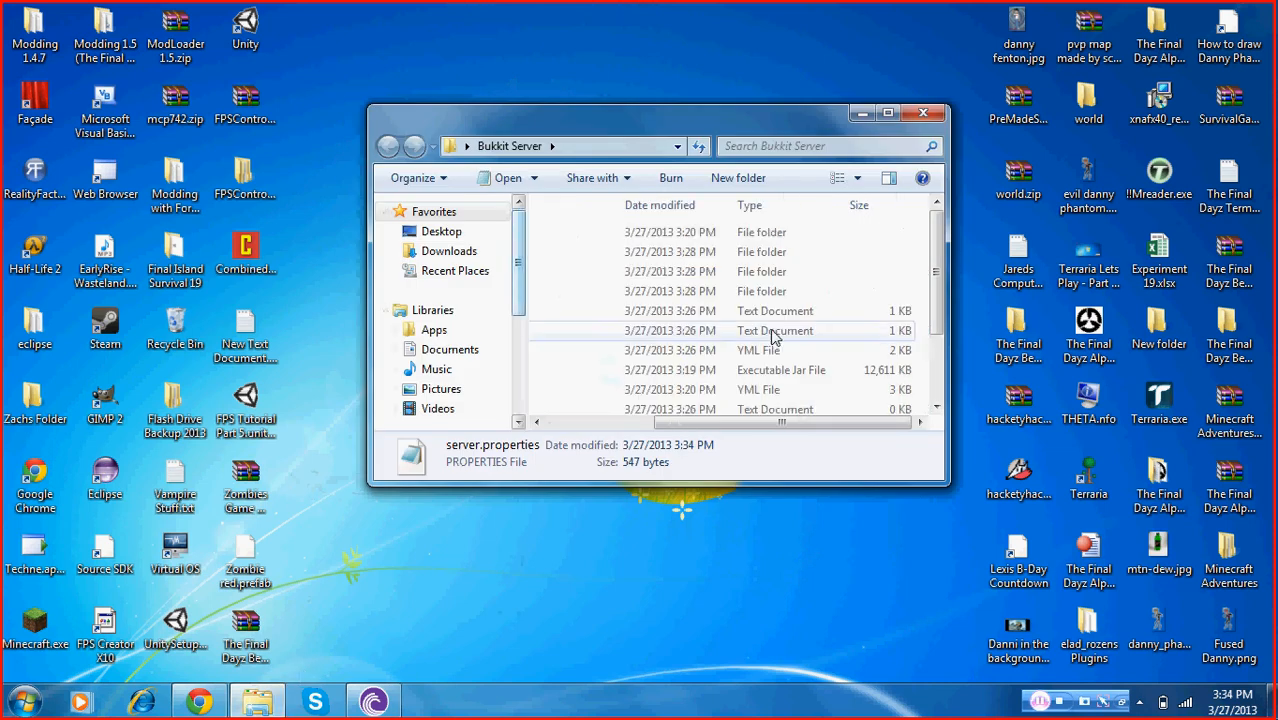
left_click_drag(776, 430, 628, 434)
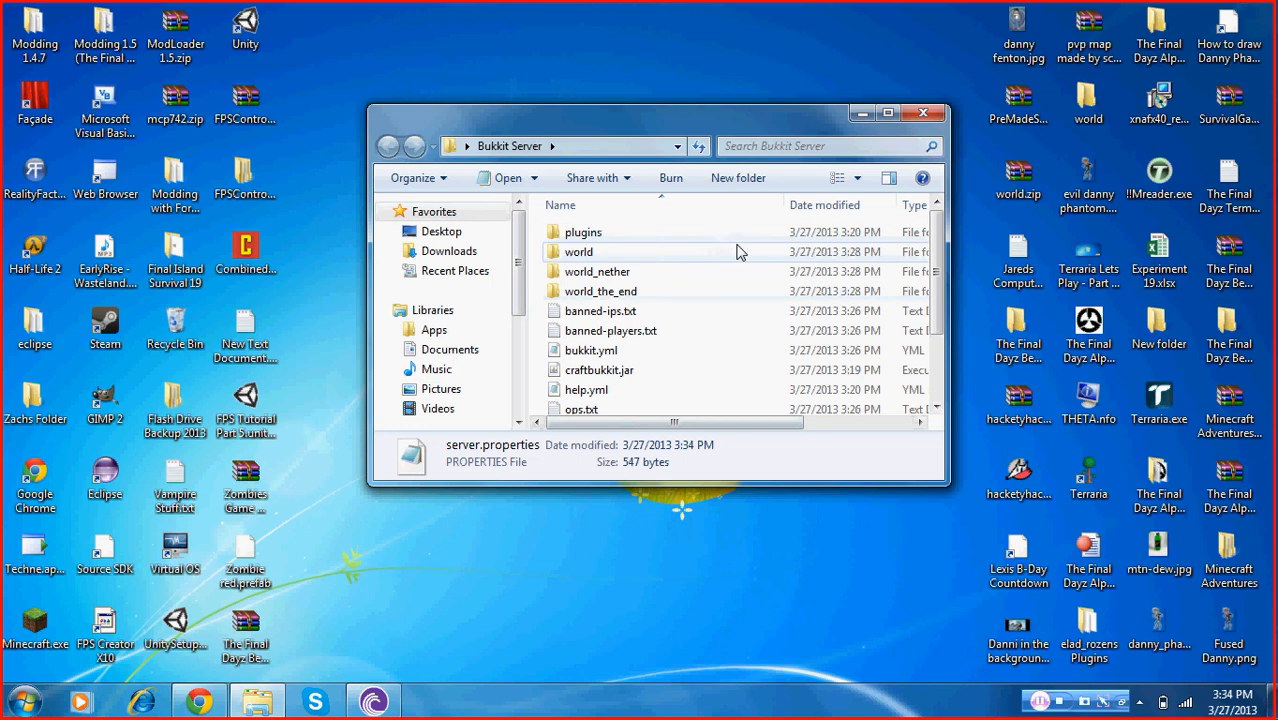
double_click(670, 240)
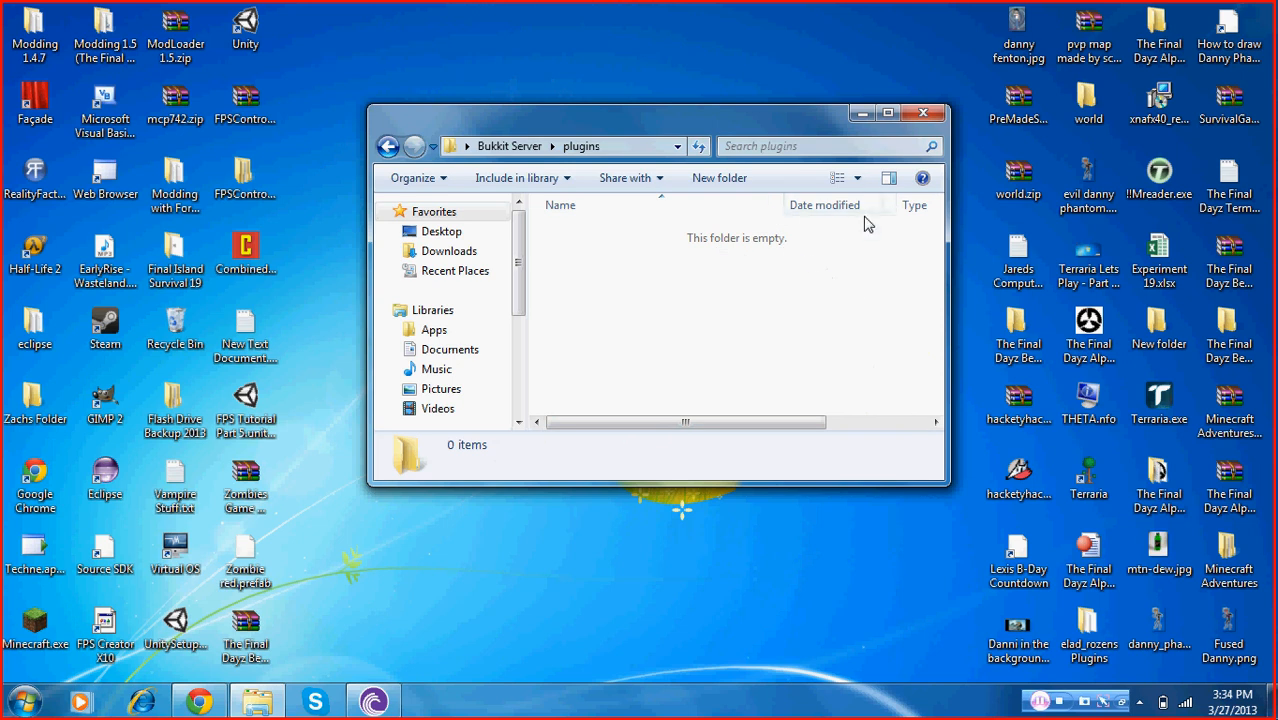
left_click(922, 113)
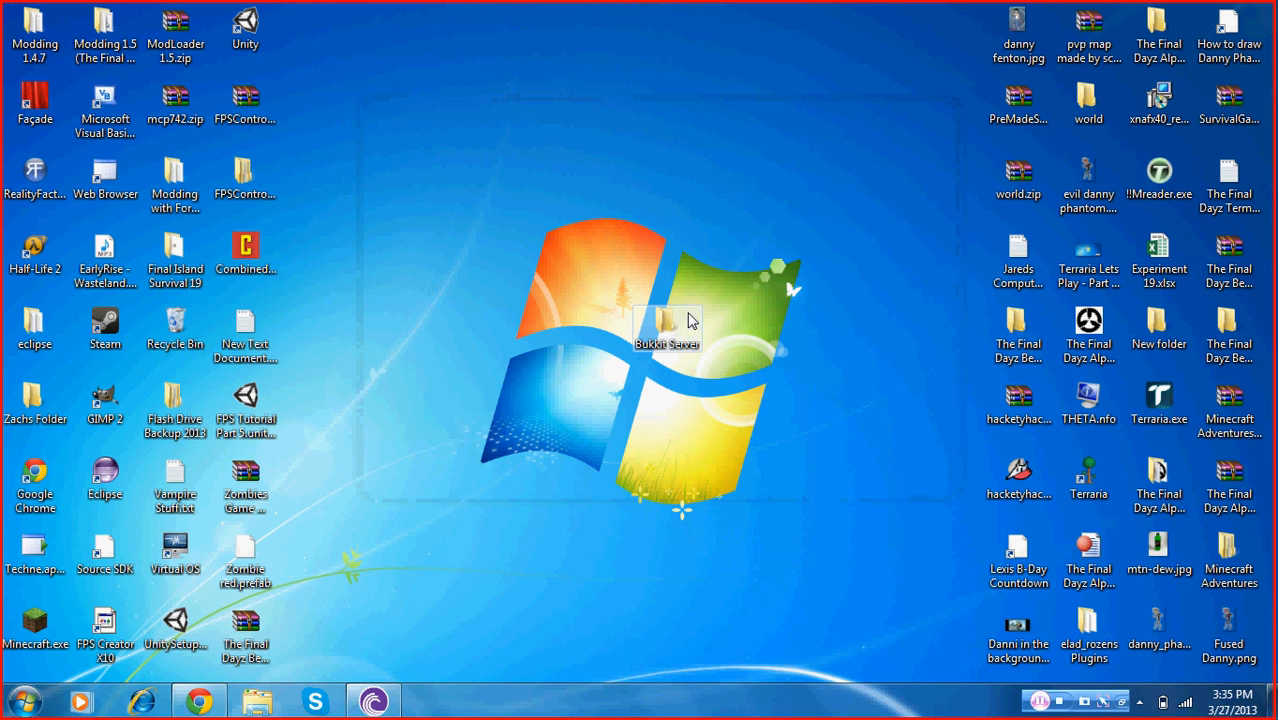
Move the Bukkit Server folder icon higher up on the desktop
left_click_drag(693, 335, 688, 197)
left_click(695, 248)
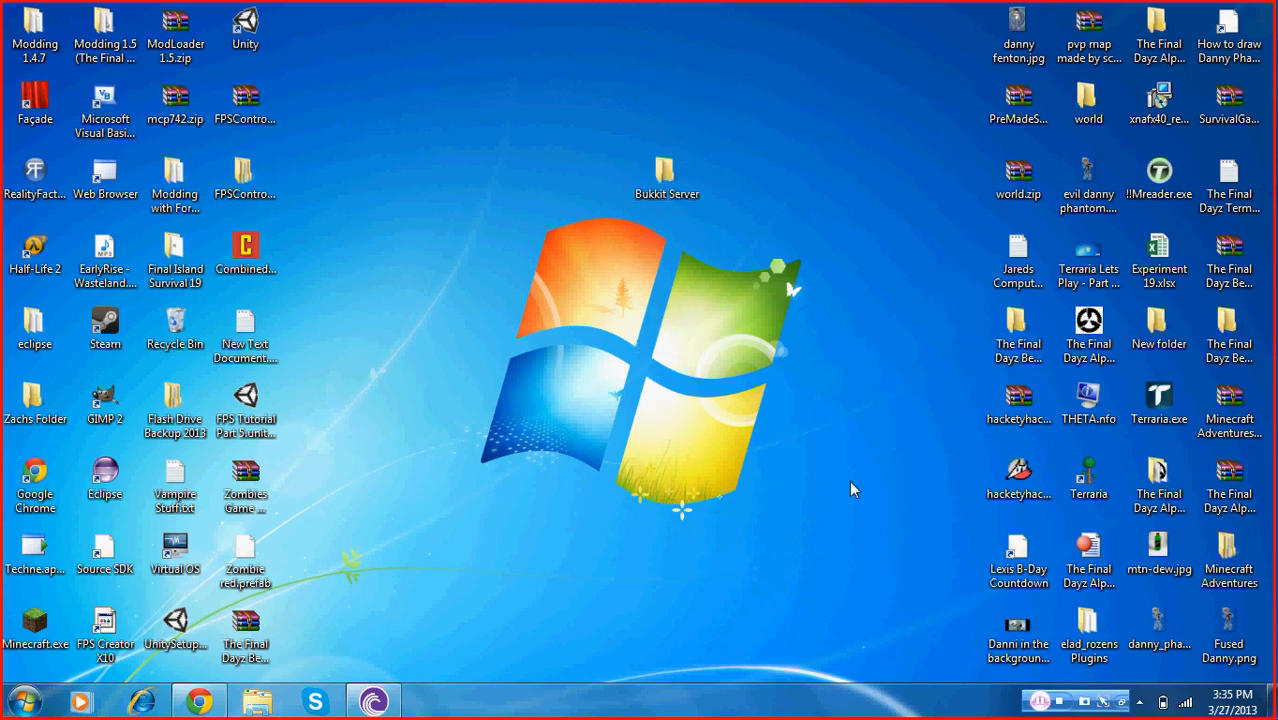